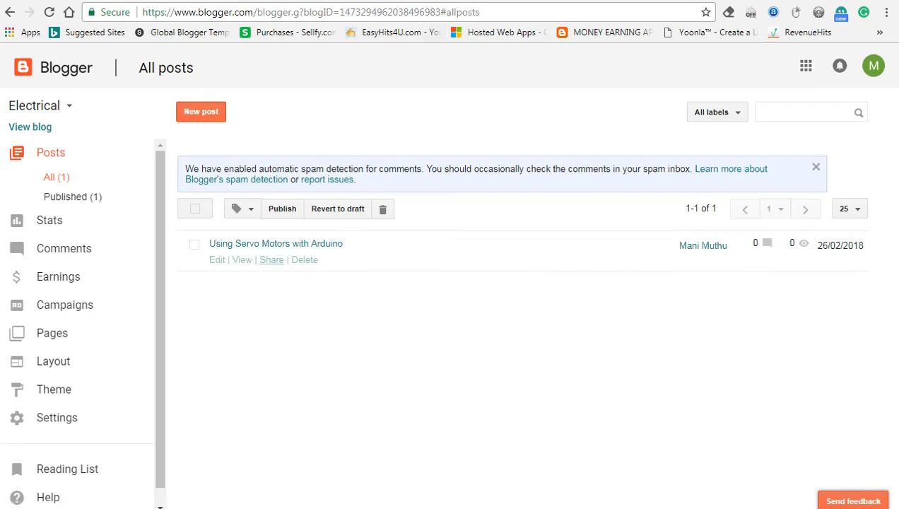
Examine the published post "Using Servo Motors with Arduino" on the Learn Electronics Basics blog, from its title to the circuit wiring section
{"action": "key", "text": "ctrl+Tab"}
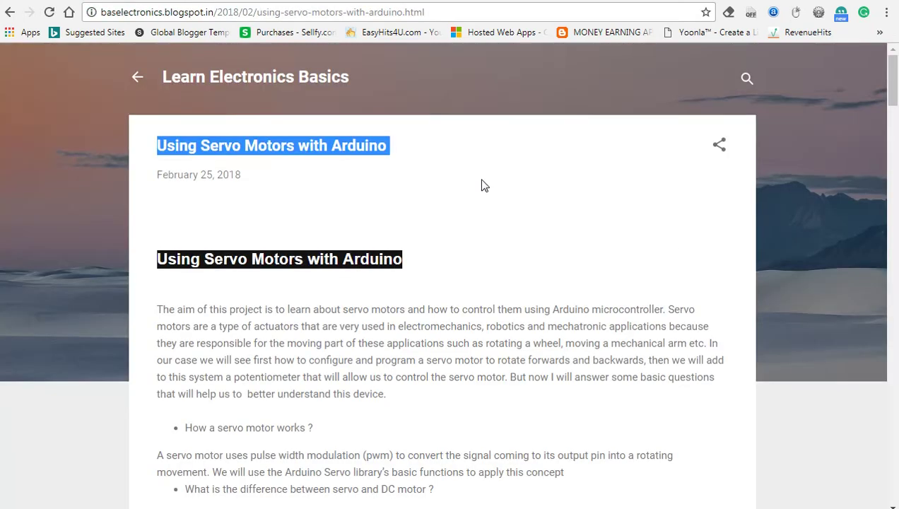
{"action": "left_click", "coordinate": [376, 299]}
{"action": "scroll", "coordinate": [405, 339], "scroll_direction": "down", "scroll_amount": 1}
{"action": "scroll", "coordinate": [406, 337], "scroll_direction": "down", "scroll_amount": 2}
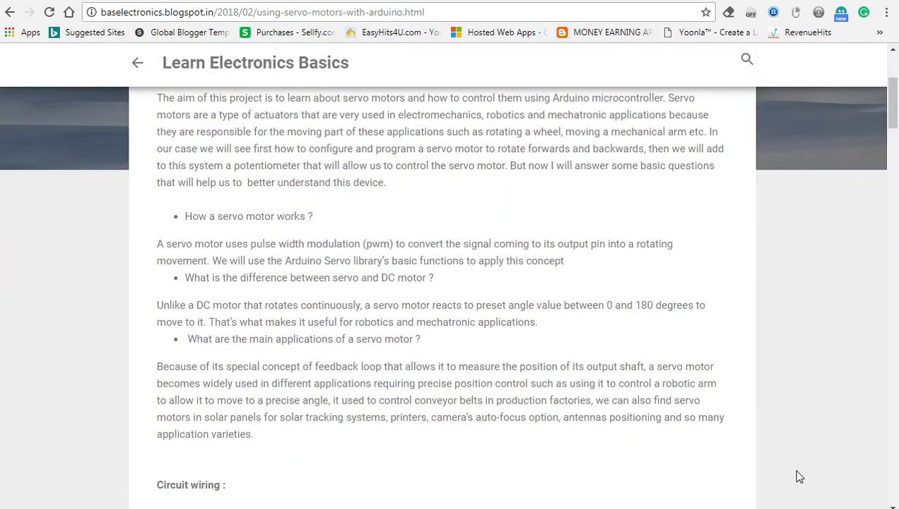
{"action": "scroll", "coordinate": [273, 286], "scroll_direction": "down", "scroll_amount": 12}
{"action": "scroll", "coordinate": [272, 283], "scroll_direction": "up", "scroll_amount": 7}
{"action": "scroll", "coordinate": [273, 284], "scroll_direction": "up", "scroll_amount": 8}
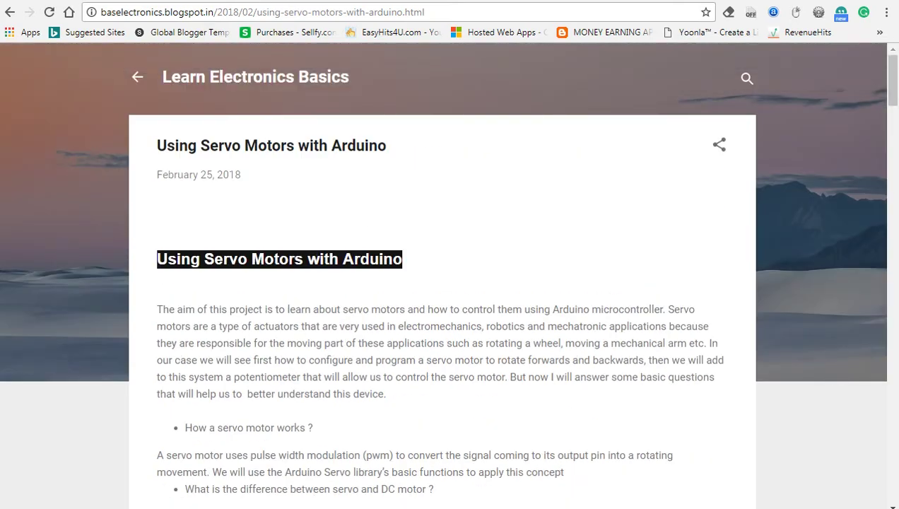
{"action": "key", "text": "ctrl+Tab"}
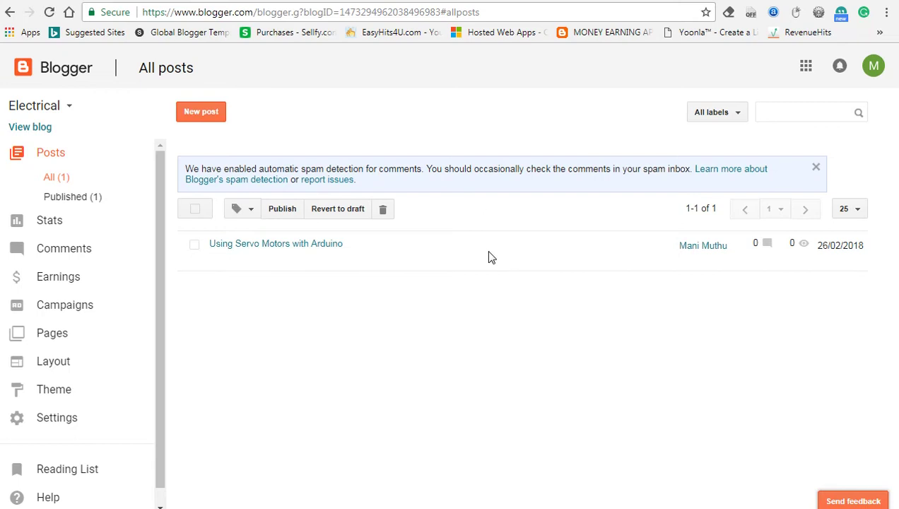
{"action": "key", "text": "ctrl+Tab"}
{"action": "scroll", "coordinate": [490, 265], "scroll_direction": "down", "scroll_amount": 8}
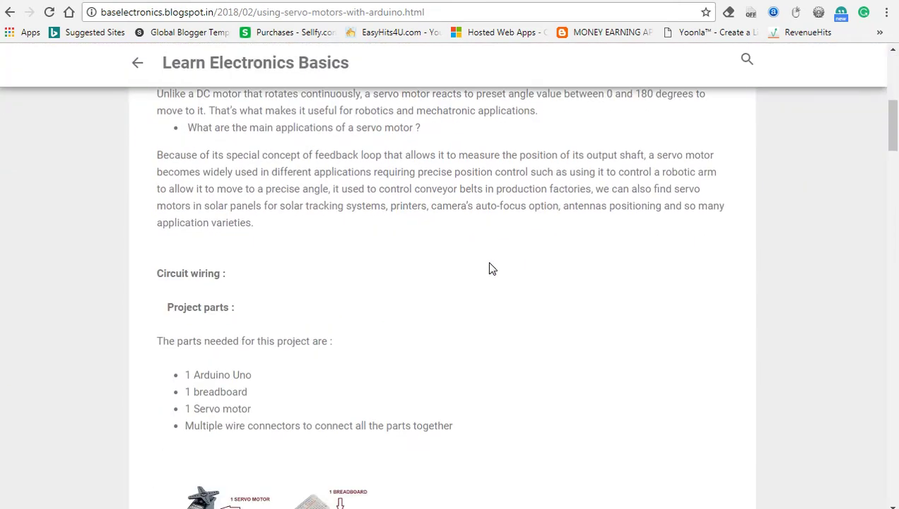
{"action": "scroll", "coordinate": [489, 264], "scroll_direction": "down", "scroll_amount": 4}
{"action": "scroll", "coordinate": [487, 261], "scroll_direction": "up", "scroll_amount": 10}
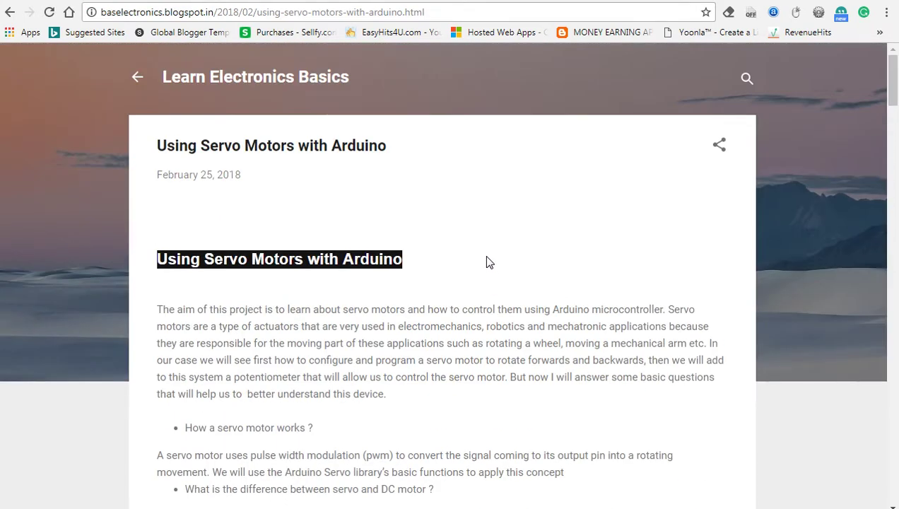
{"action": "key", "text": "ctrl+Tab"}
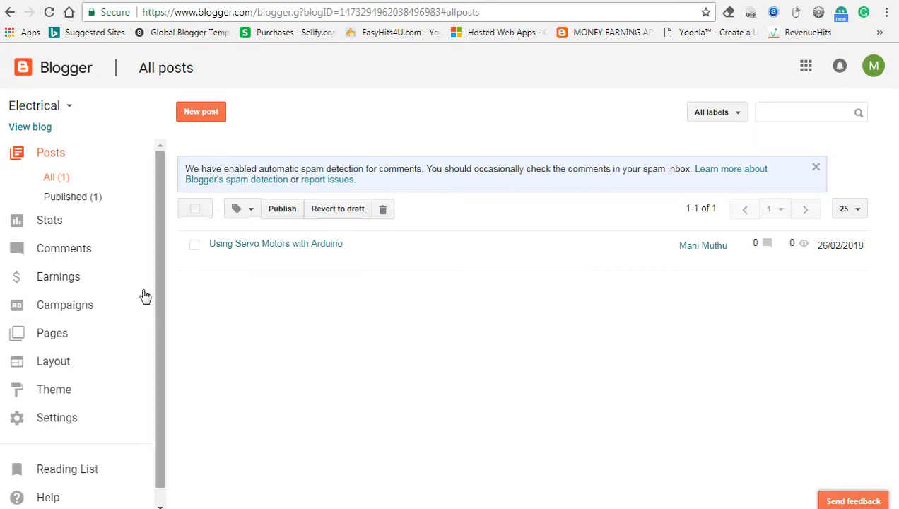
{"action": "scroll", "coordinate": [156, 258], "scroll_direction": "down", "scroll_amount": 1}
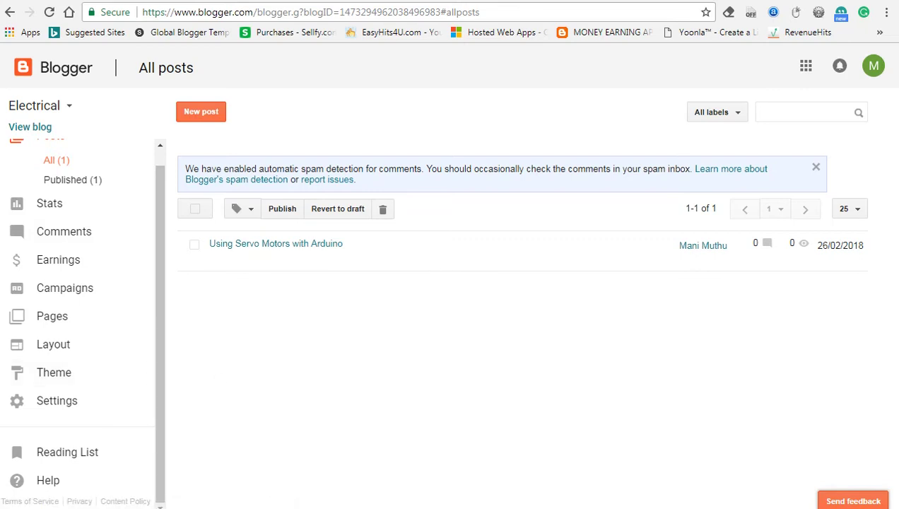
{"action": "key", "text": "ctrl+Tab"}
{"action": "scroll", "coordinate": [456, 301], "scroll_direction": "down", "scroll_amount": 2}
{"action": "scroll", "coordinate": [456, 302], "scroll_direction": "up", "scroll_amount": 2}
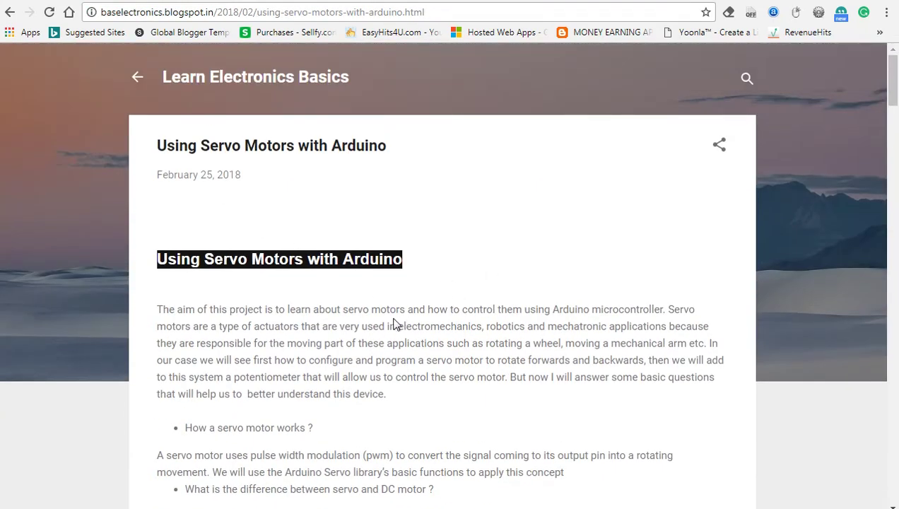
{"action": "scroll", "coordinate": [356, 327], "scroll_direction": "down", "scroll_amount": 2}
{"action": "scroll", "coordinate": [356, 327], "scroll_direction": "down", "scroll_amount": 1}
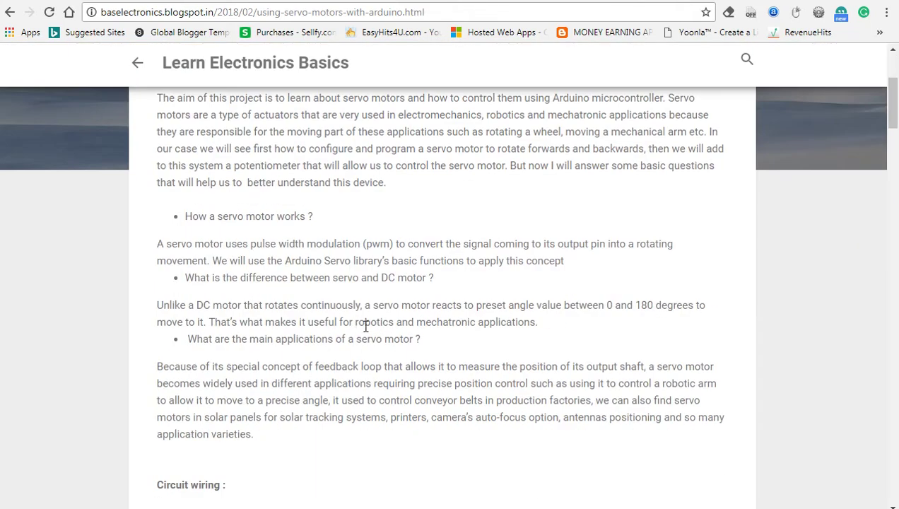
{"action": "scroll", "coordinate": [487, 325], "scroll_direction": "up", "scroll_amount": 3}
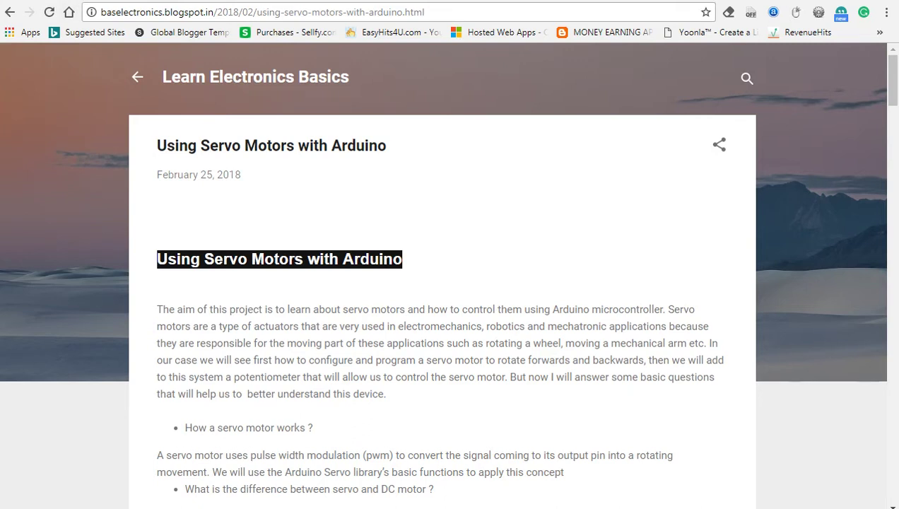
Upload the theme file Global.xml from the Global folder as the Electrical blog's theme
{"action": "key", "text": "ctrl+Tab"}
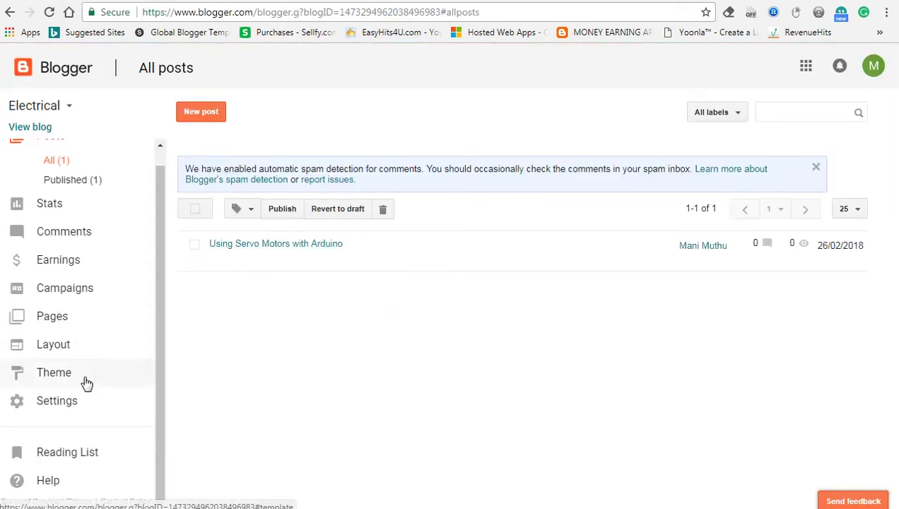
{"action": "left_click", "coordinate": [47, 373]}
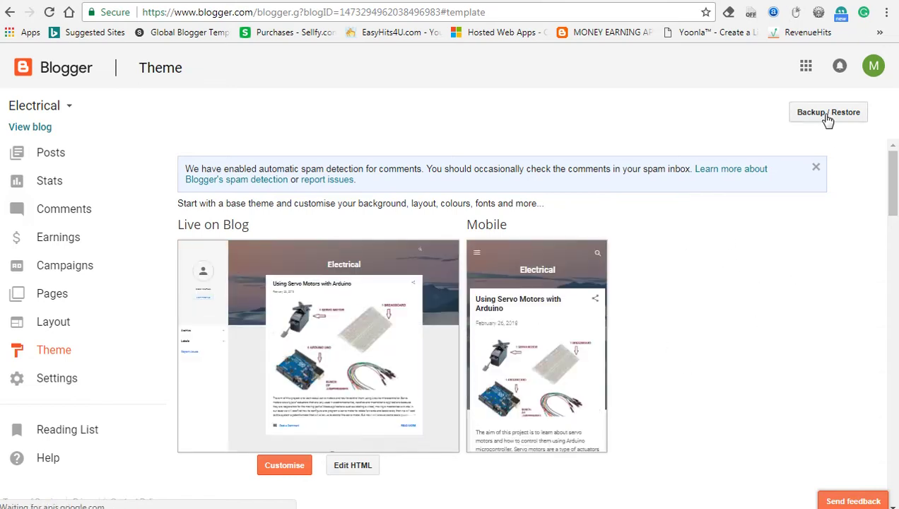
{"action": "left_click", "coordinate": [829, 117]}
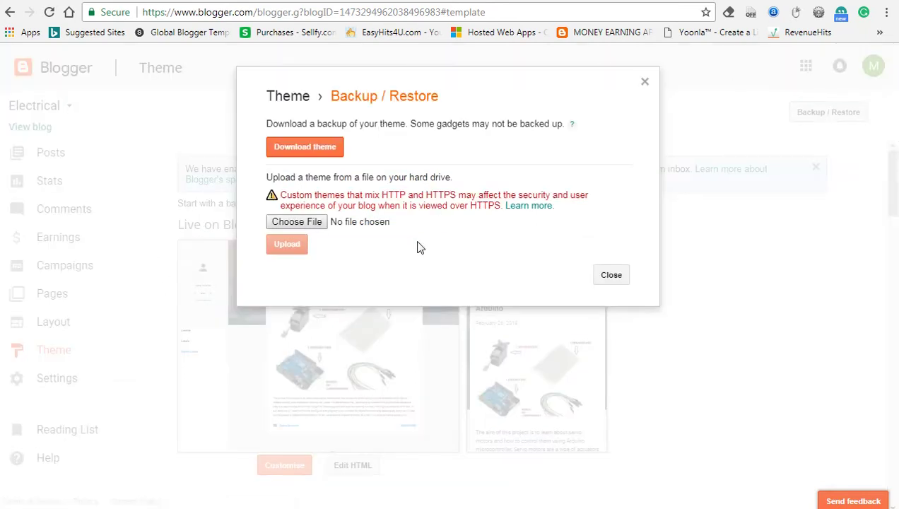
{"action": "left_click", "coordinate": [311, 224]}
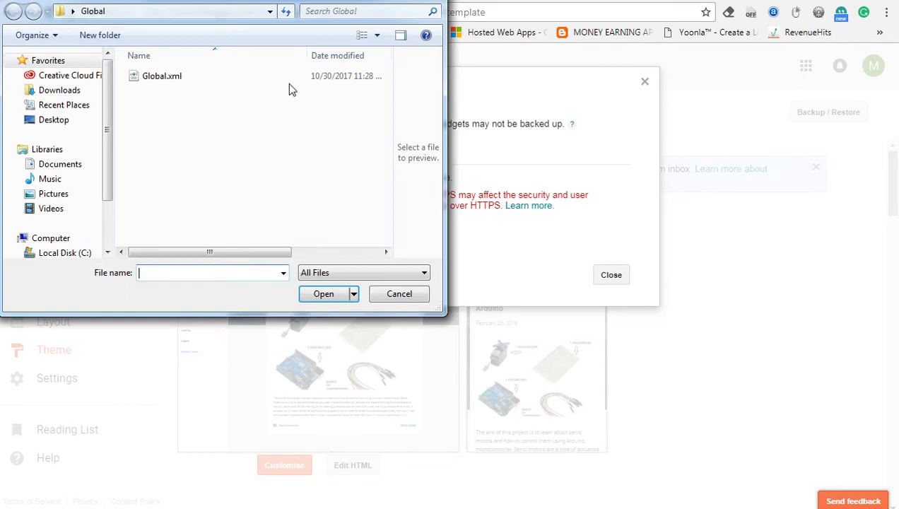
{"action": "left_click", "coordinate": [180, 76]}
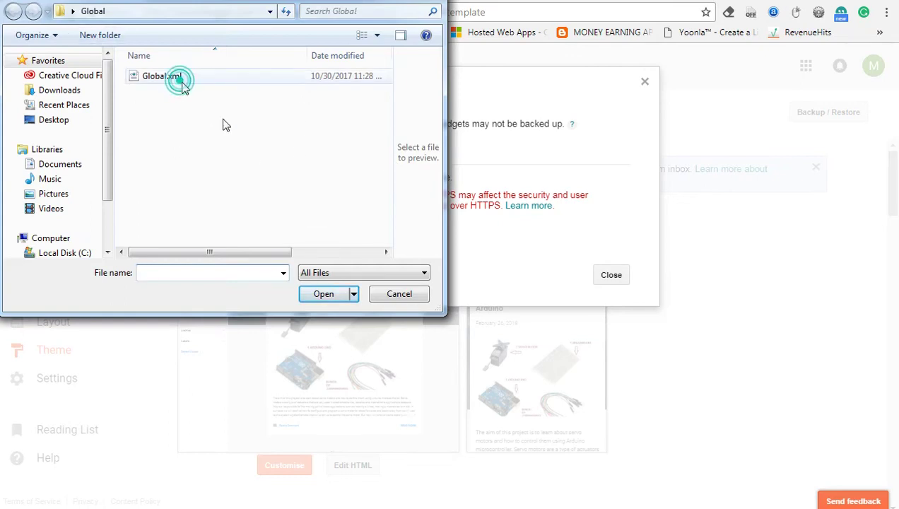
{"action": "left_click", "coordinate": [337, 296]}
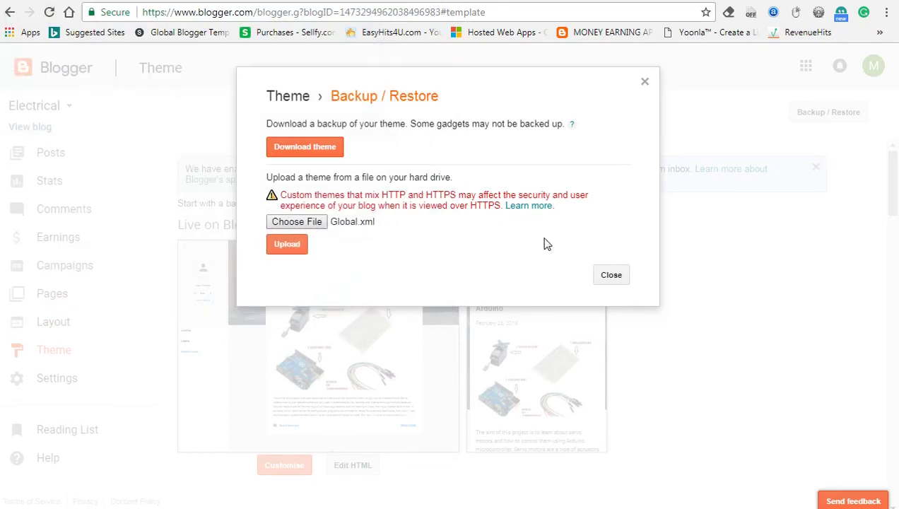
{"action": "left_click", "coordinate": [287, 244]}
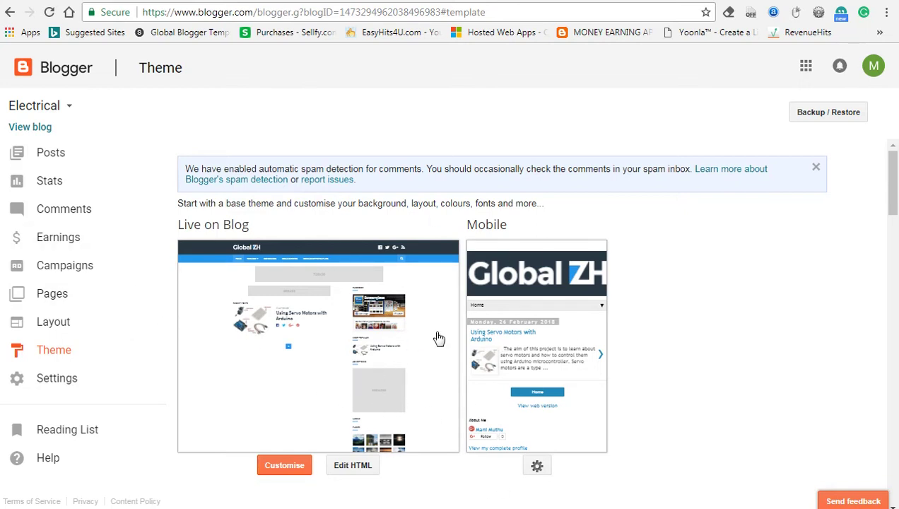
Open the live Electrical blog and check its homepage layout and sidebar widgets
{"action": "left_click", "coordinate": [16, 130]}
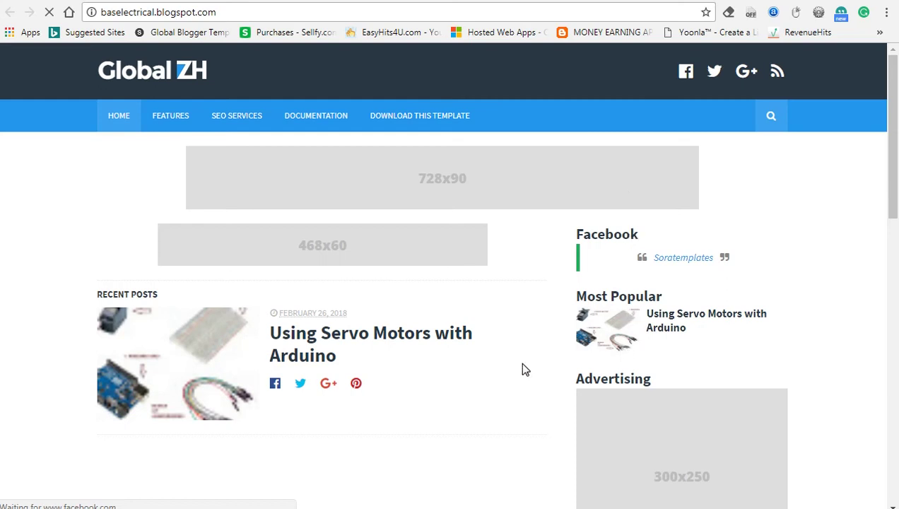
{"action": "scroll", "coordinate": [522, 364], "scroll_direction": "down", "scroll_amount": 2}
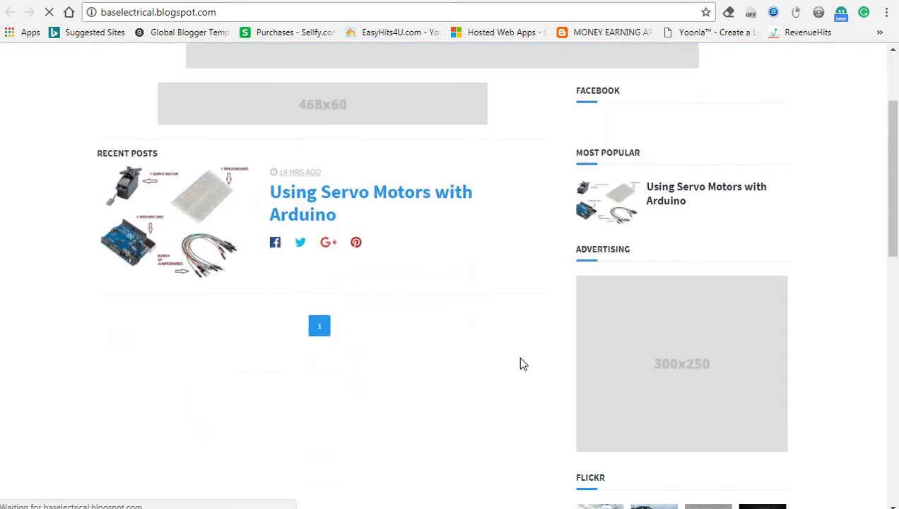
{"action": "scroll", "coordinate": [521, 362], "scroll_direction": "down", "scroll_amount": 3}
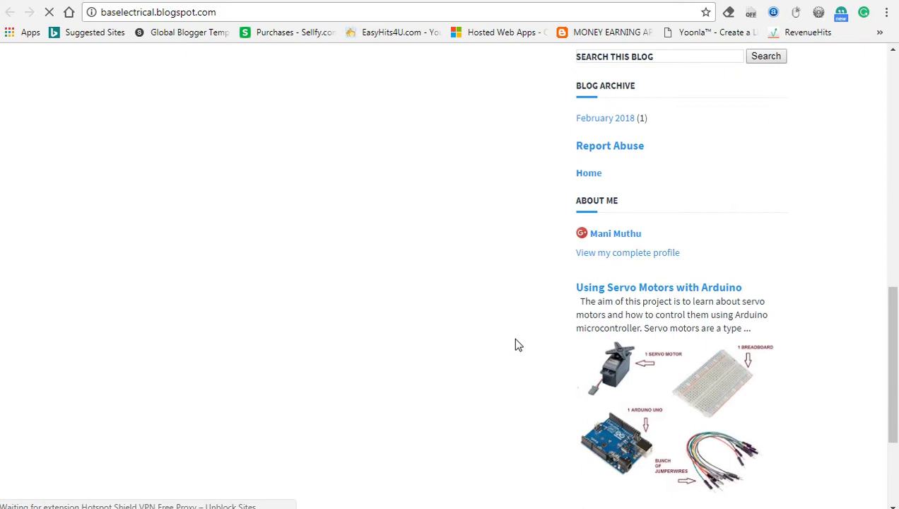
{"action": "scroll", "coordinate": [424, 318], "scroll_direction": "up", "scroll_amount": 3}
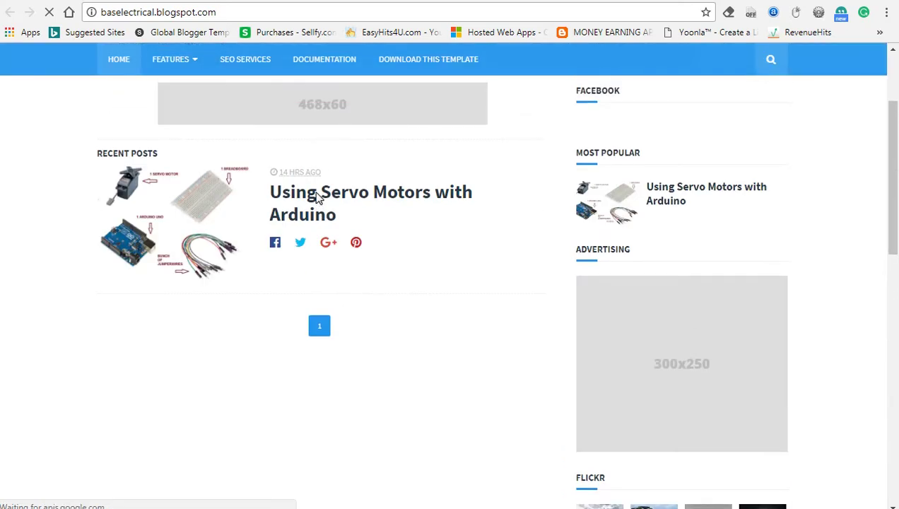
Open the post "Using Servo Motors with Arduino" and examine its text, images, ad slots, author box and comment section
{"action": "left_click", "coordinate": [385, 195]}
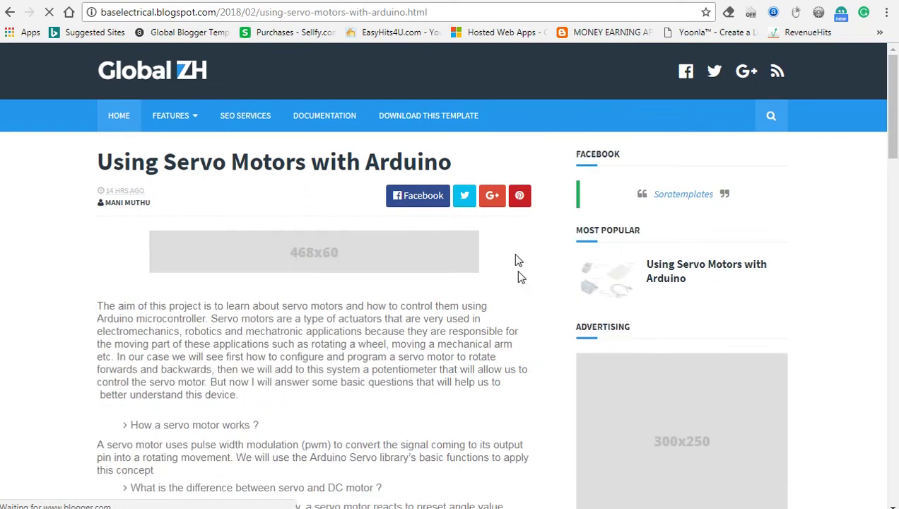
{"action": "scroll", "coordinate": [253, 361], "scroll_direction": "down", "scroll_amount": 3}
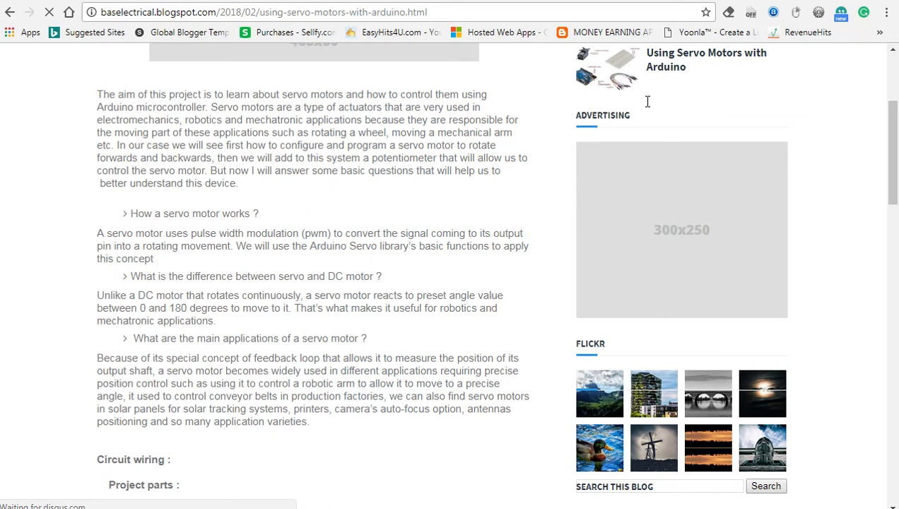
{"action": "scroll", "coordinate": [333, 272], "scroll_direction": "down", "scroll_amount": 2}
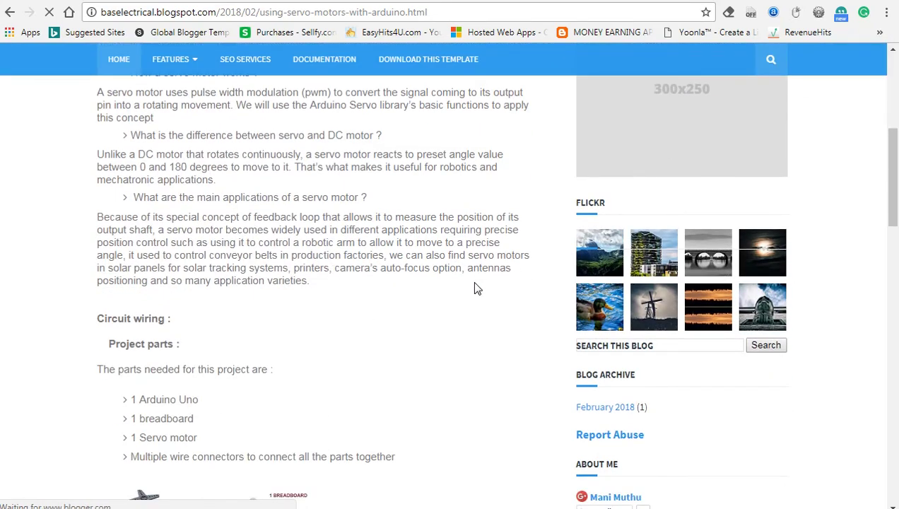
{"action": "scroll", "coordinate": [351, 348], "scroll_direction": "up", "scroll_amount": 2}
{"action": "scroll", "coordinate": [351, 347], "scroll_direction": "down", "scroll_amount": 4}
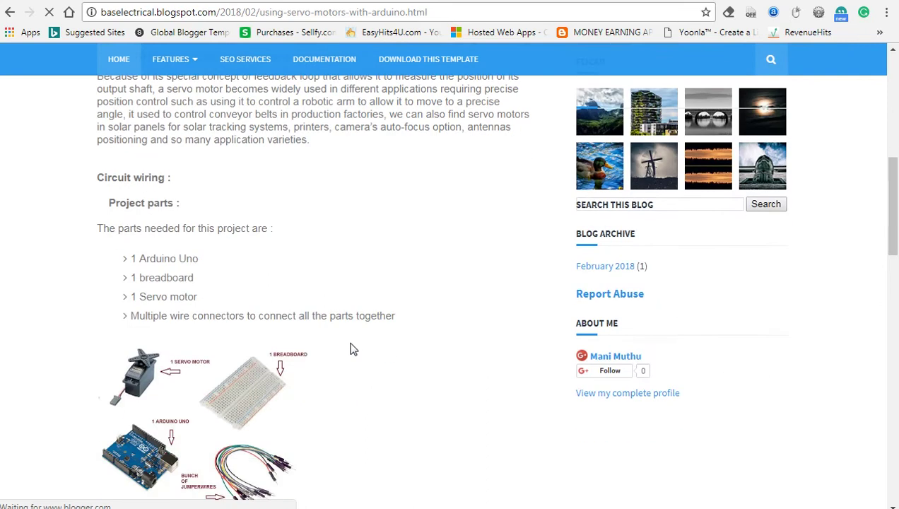
{"action": "scroll", "coordinate": [351, 349], "scroll_direction": "down", "scroll_amount": 5}
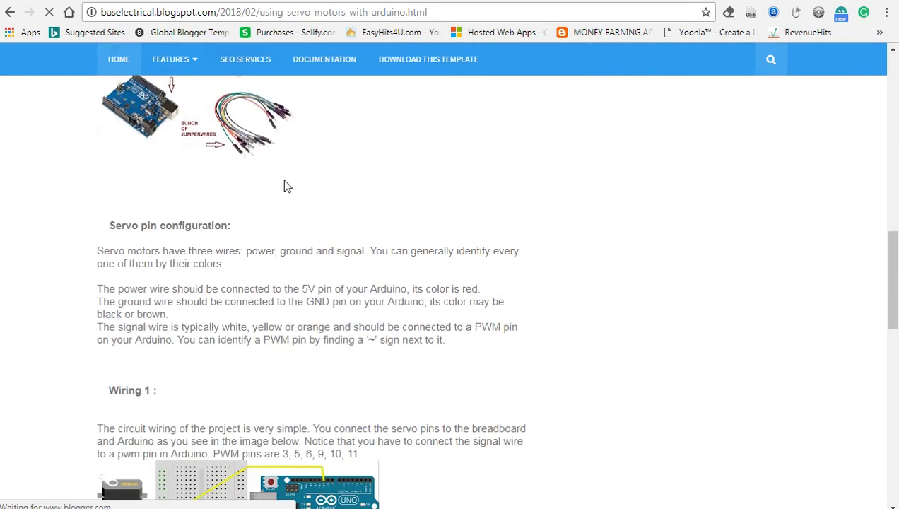
{"action": "scroll", "coordinate": [266, 342], "scroll_direction": "down", "scroll_amount": 2}
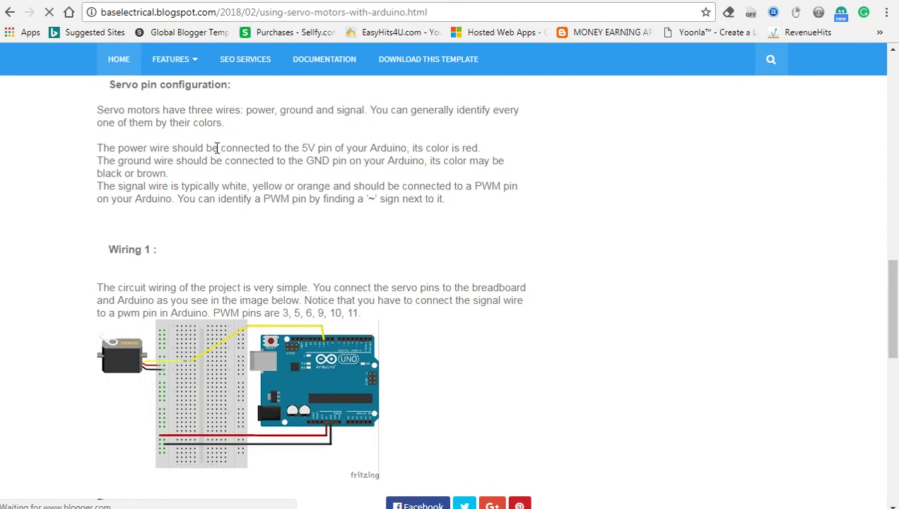
{"action": "left_click_drag", "start_coordinate": [217, 147], "coordinate": [335, 178]}
{"action": "left_click", "coordinate": [332, 198]}
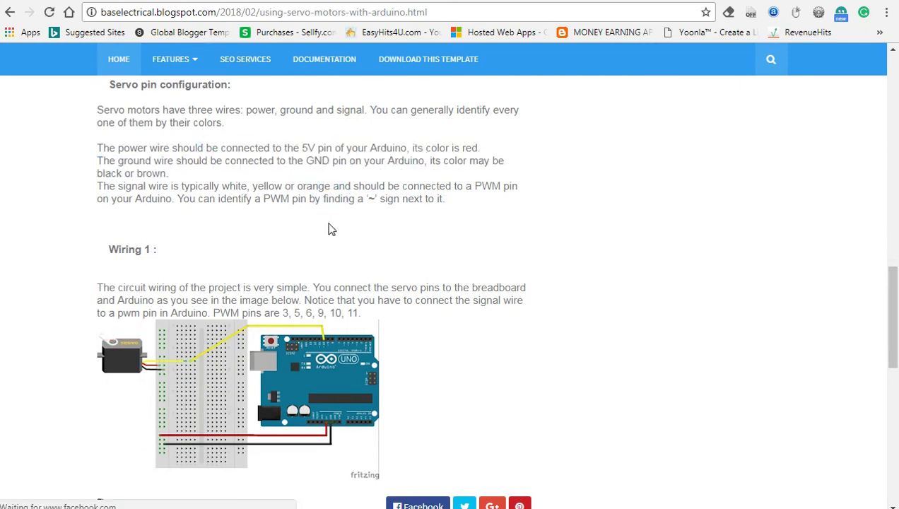
{"action": "scroll", "coordinate": [325, 275], "scroll_direction": "down", "scroll_amount": 3}
{"action": "scroll", "coordinate": [325, 275], "scroll_direction": "down", "scroll_amount": 2}
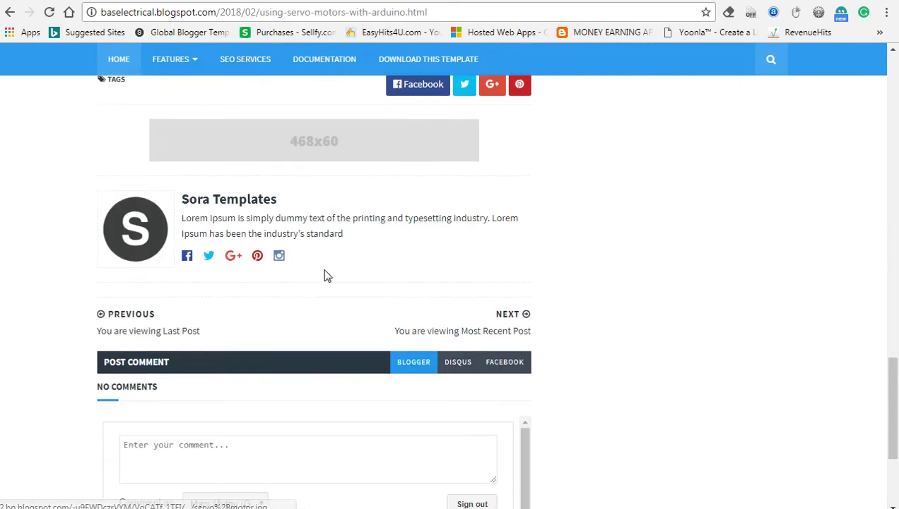
{"action": "scroll", "coordinate": [326, 275], "scroll_direction": "up", "scroll_amount": 20}
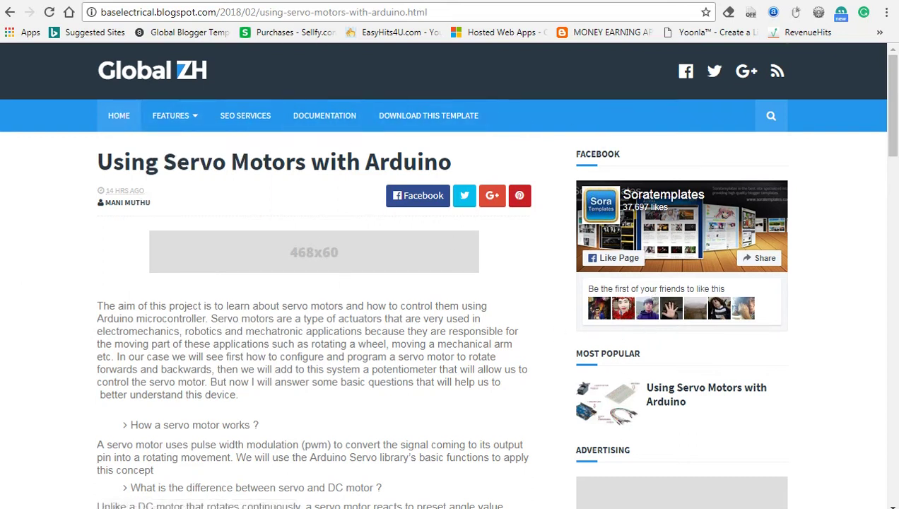
Return to the Electrical blog's theme page and compare the mobile and desktop theme options for mobile devices, leaving the settings unsaved
{"action": "key", "text": "ctrl+Tab"}
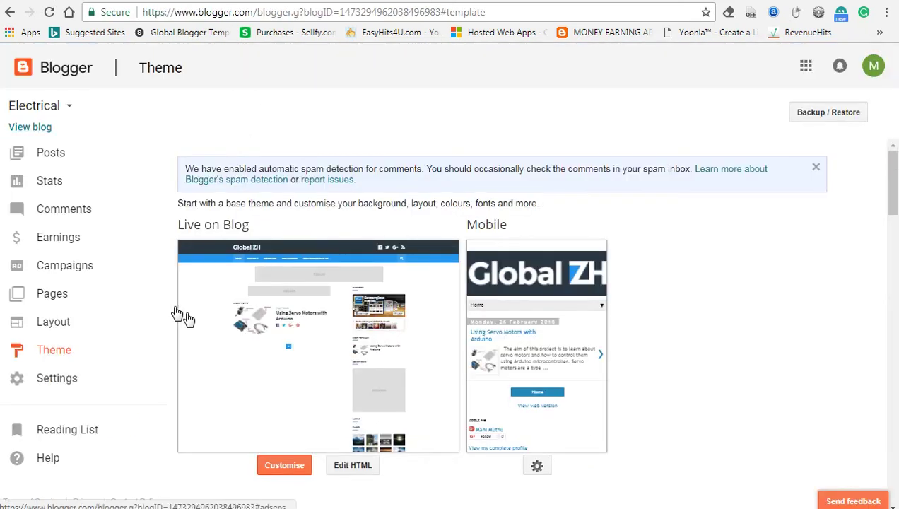
{"action": "scroll", "coordinate": [518, 456], "scroll_direction": "down", "scroll_amount": 2}
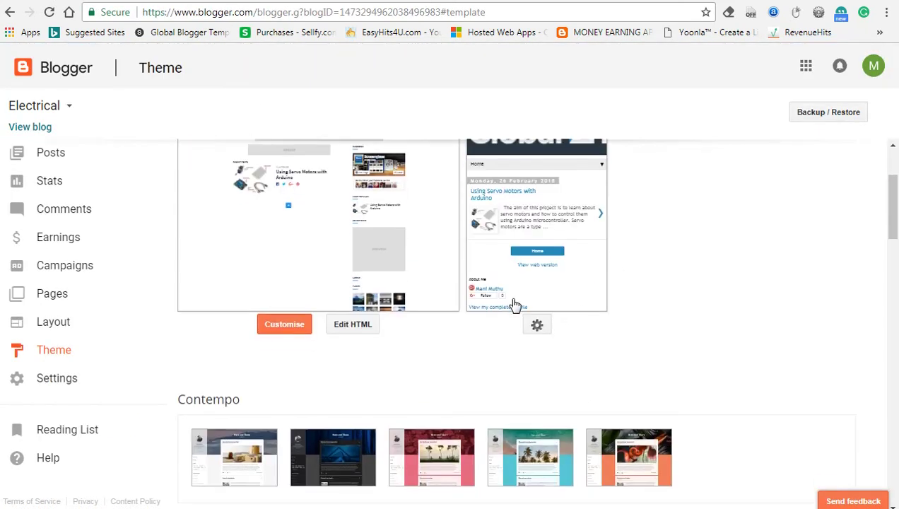
{"action": "left_click", "coordinate": [544, 333]}
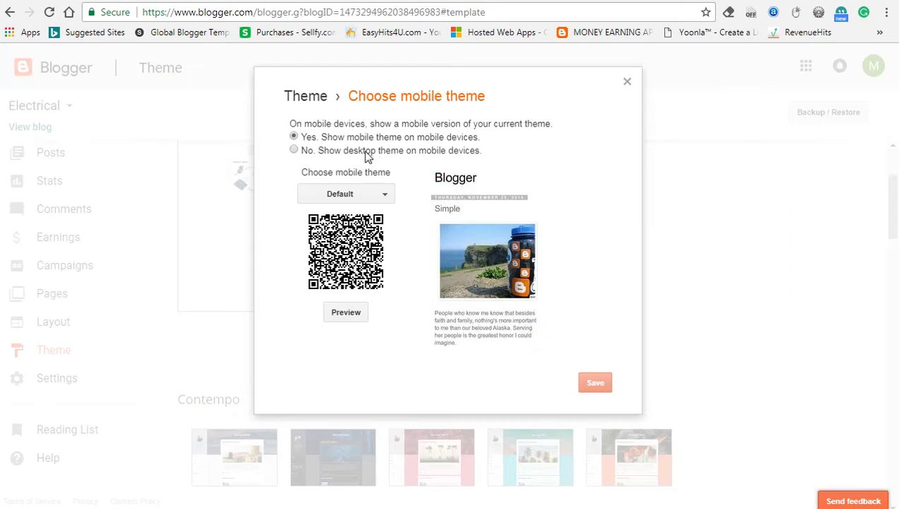
{"action": "left_click", "coordinate": [306, 152]}
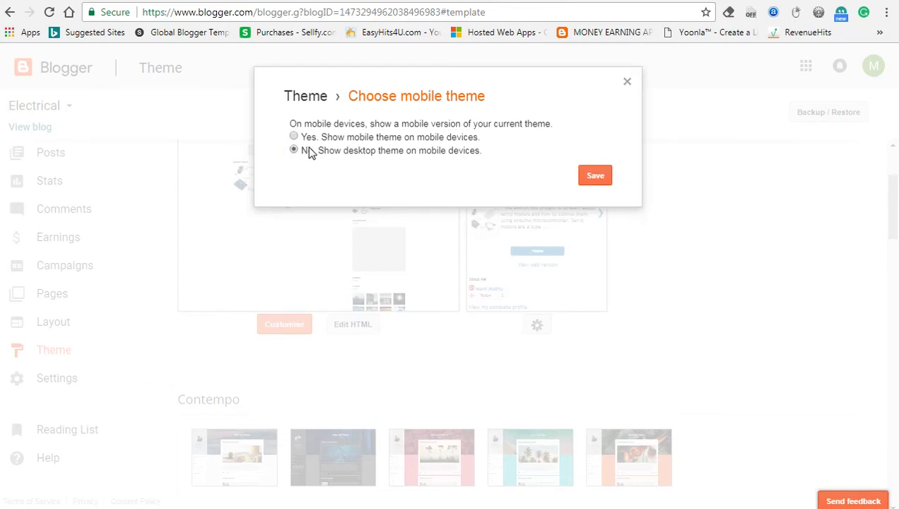
{"action": "left_click", "coordinate": [306, 138]}
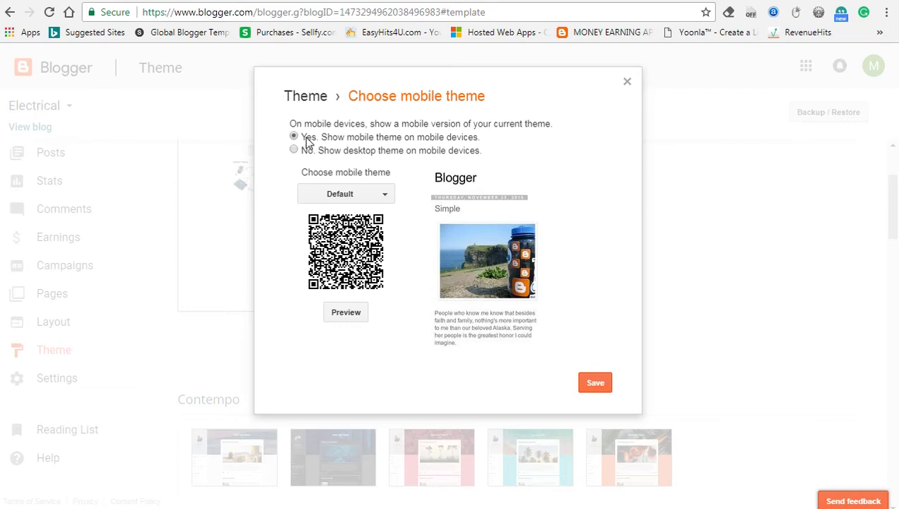
{"action": "left_click", "coordinate": [626, 81]}
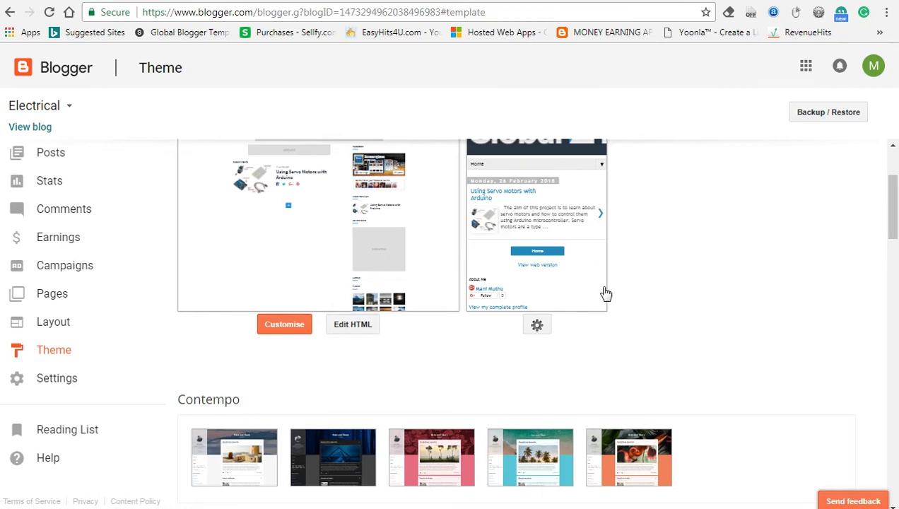
Open the Electrical blog's layout and examine its sections from the Global Options Panel to the ad slots and Sidebar Right
{"action": "left_click", "coordinate": [38, 330]}
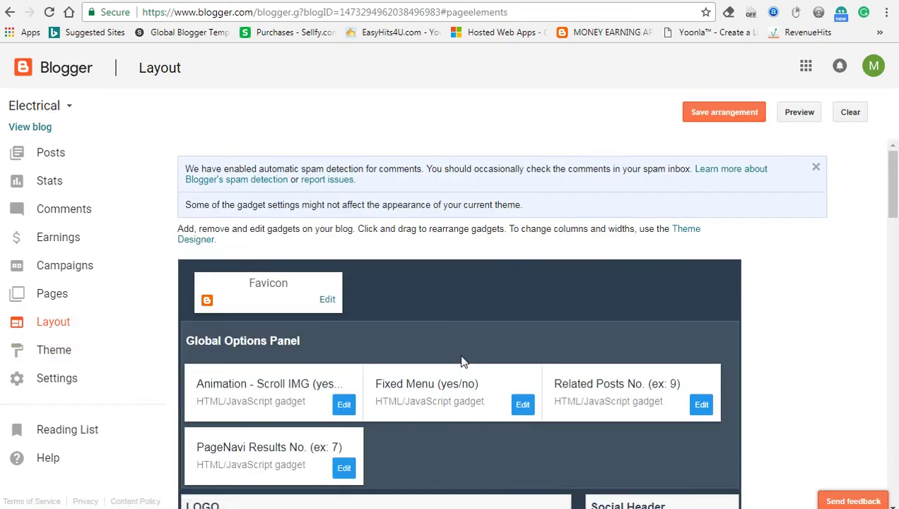
{"action": "scroll", "coordinate": [461, 362], "scroll_direction": "down", "scroll_amount": 6}
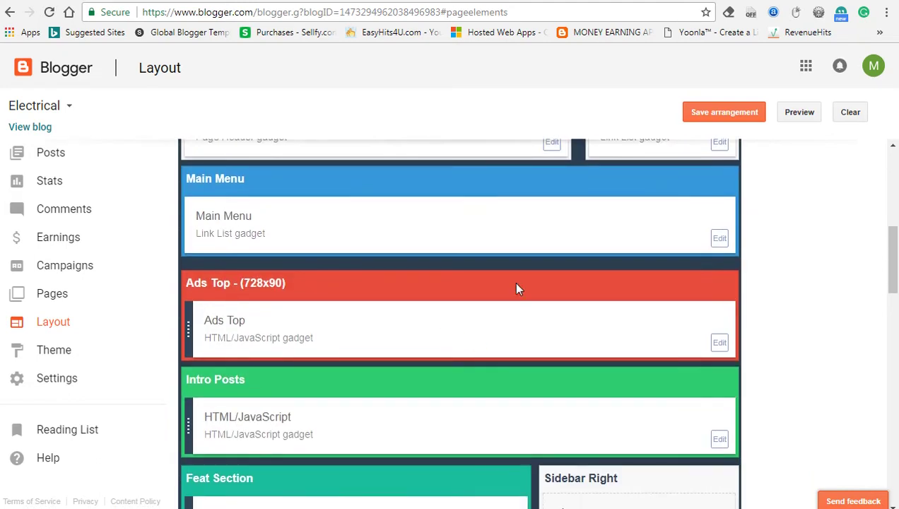
{"action": "scroll", "coordinate": [417, 461], "scroll_direction": "down", "scroll_amount": 3}
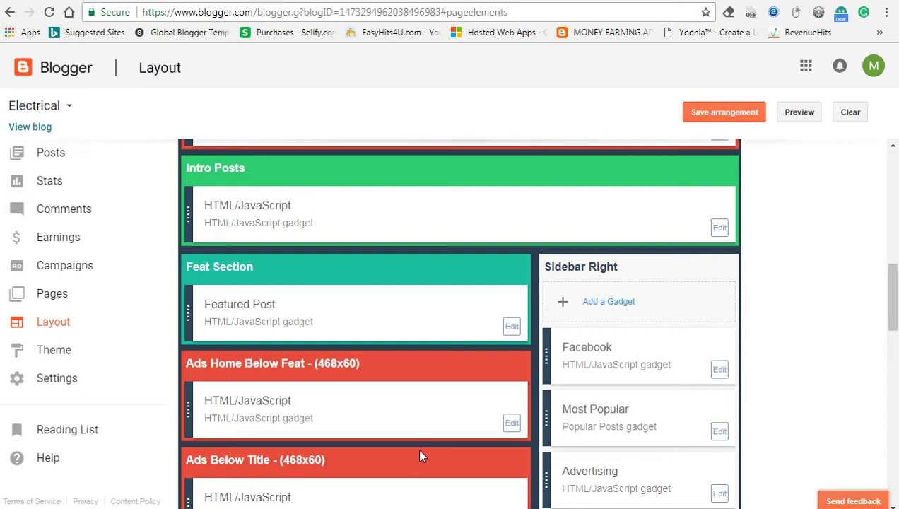
{"action": "scroll", "coordinate": [419, 456], "scroll_direction": "up", "scroll_amount": 3}
{"action": "scroll", "coordinate": [419, 453], "scroll_direction": "down", "scroll_amount": 3}
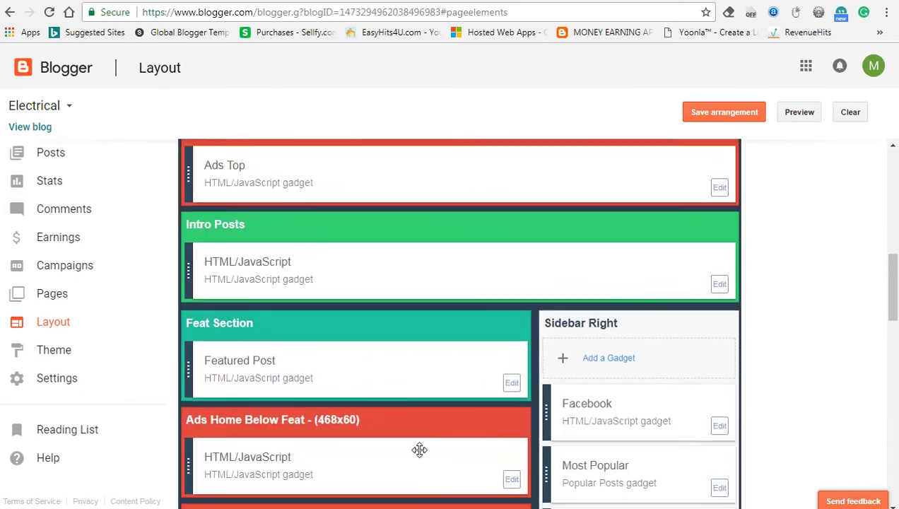
{"action": "scroll", "coordinate": [421, 453], "scroll_direction": "down", "scroll_amount": 3}
{"action": "scroll", "coordinate": [421, 453], "scroll_direction": "up", "scroll_amount": 3}
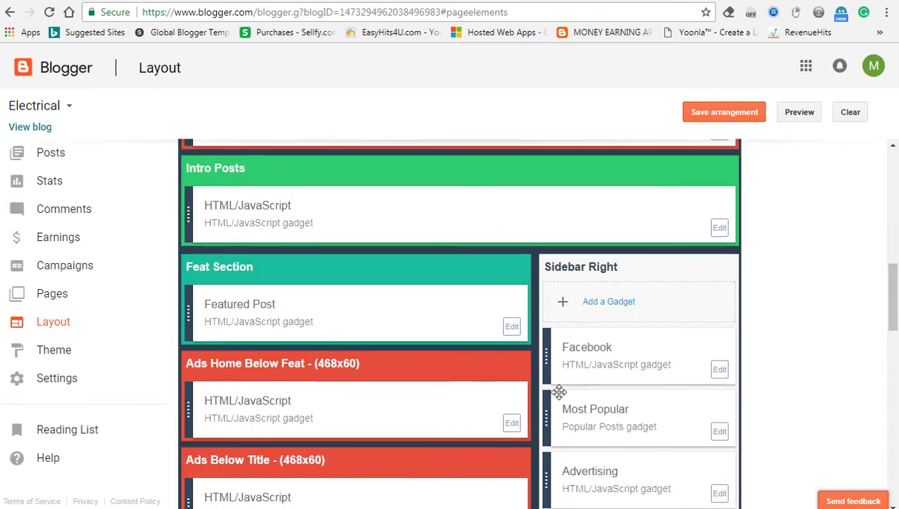
Open the list of gadgets for Sidebar Right, examine the basic gadgets from AdSense to Google+ Badge, and close the list
{"action": "left_click", "coordinate": [606, 303]}
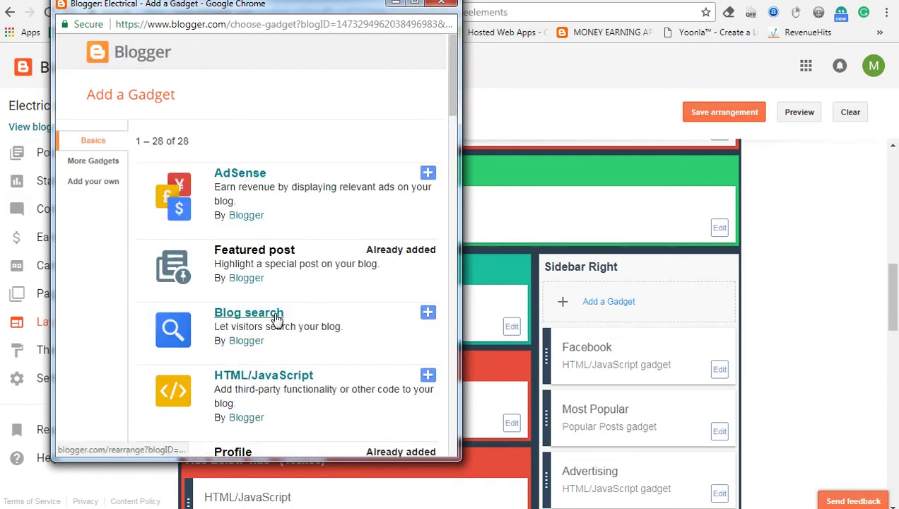
{"action": "scroll", "coordinate": [275, 319], "scroll_direction": "down", "scroll_amount": 1}
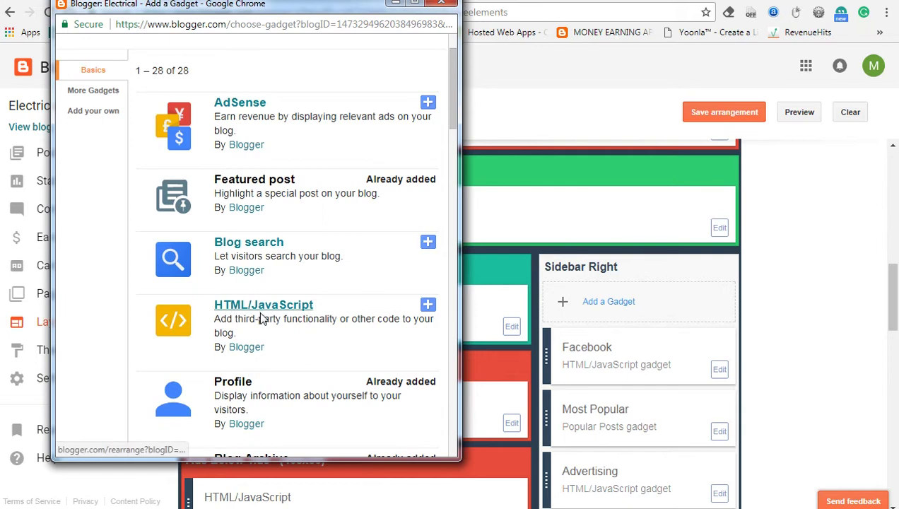
{"action": "scroll", "coordinate": [276, 332], "scroll_direction": "down", "scroll_amount": 1}
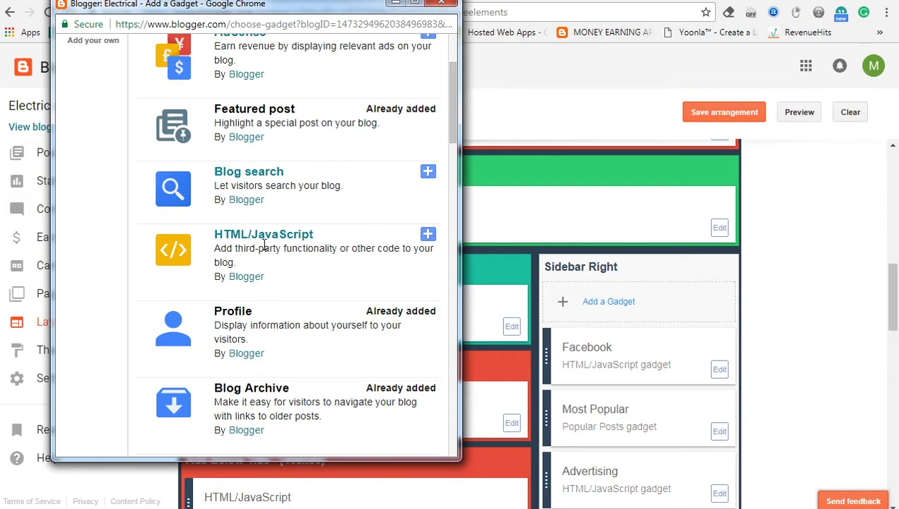
{"action": "scroll", "coordinate": [235, 361], "scroll_direction": "down", "scroll_amount": 2}
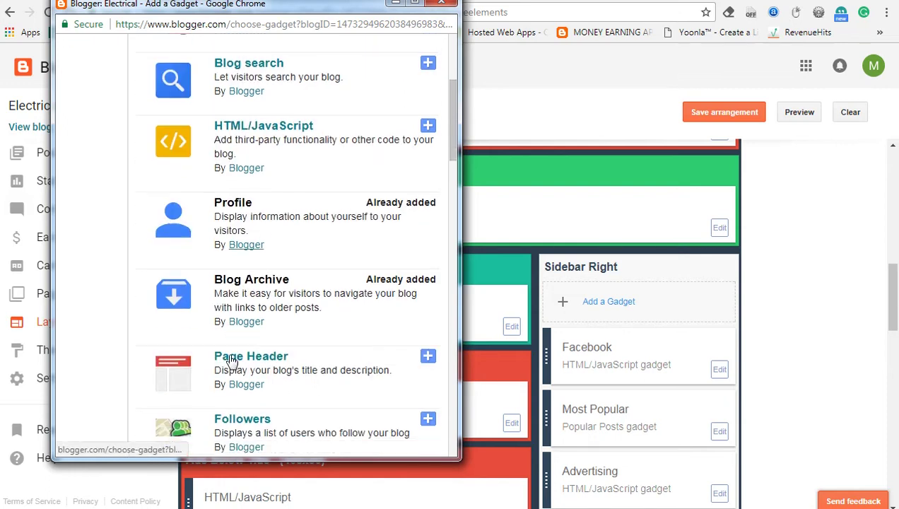
{"action": "scroll", "coordinate": [239, 373], "scroll_direction": "down", "scroll_amount": 2}
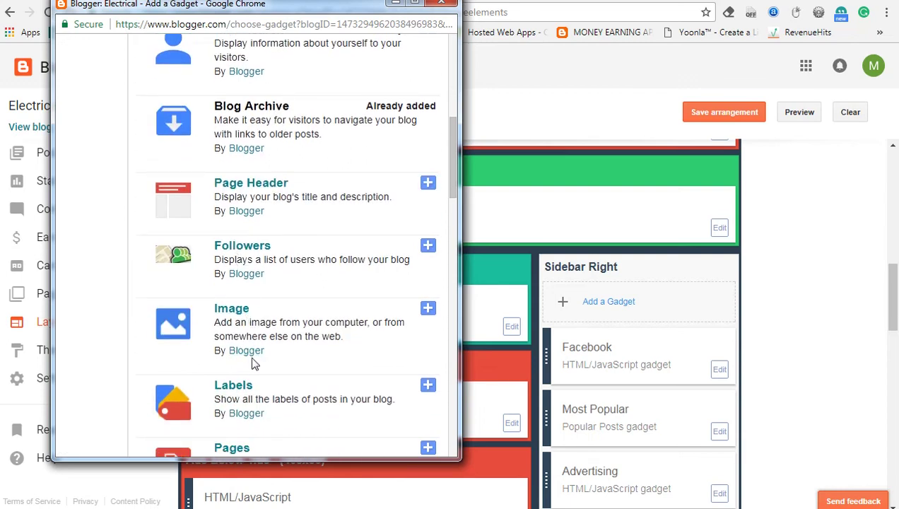
{"action": "scroll", "coordinate": [246, 357], "scroll_direction": "down", "scroll_amount": 2}
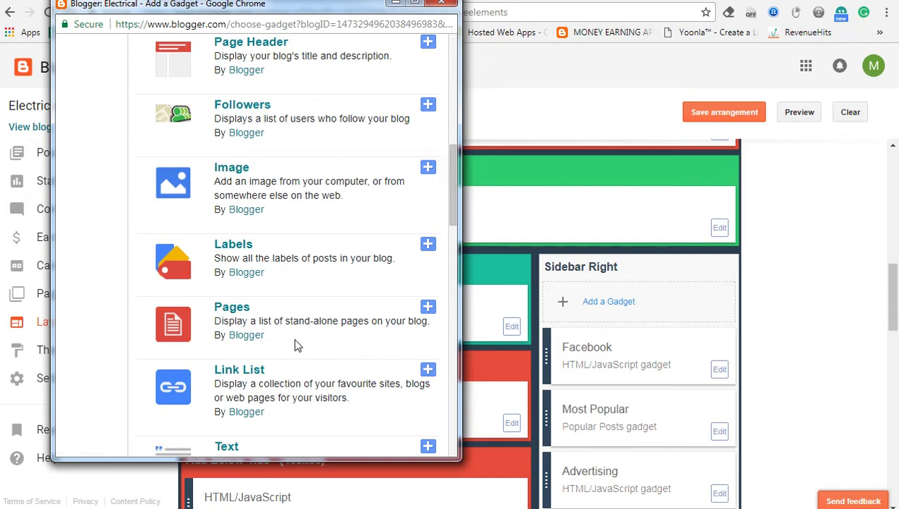
{"action": "scroll", "coordinate": [293, 301], "scroll_direction": "down", "scroll_amount": 3}
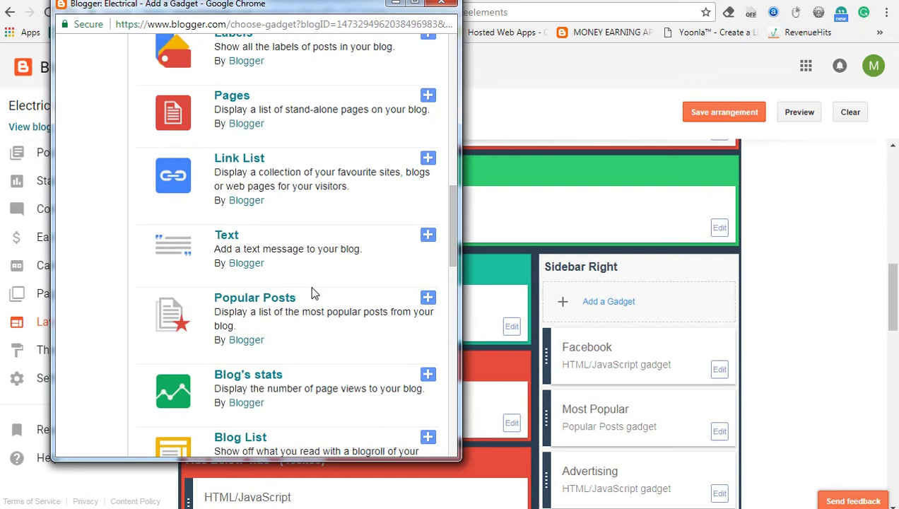
{"action": "scroll", "coordinate": [311, 293], "scroll_direction": "down", "scroll_amount": 2}
{"action": "scroll", "coordinate": [315, 293], "scroll_direction": "down", "scroll_amount": 2}
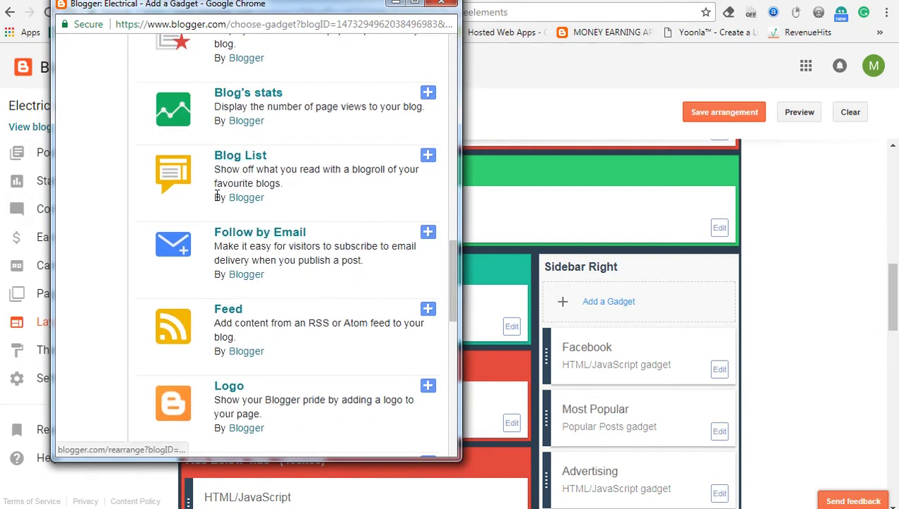
{"action": "scroll", "coordinate": [245, 341], "scroll_direction": "down", "scroll_amount": 3}
{"action": "scroll", "coordinate": [245, 327], "scroll_direction": "up", "scroll_amount": 2}
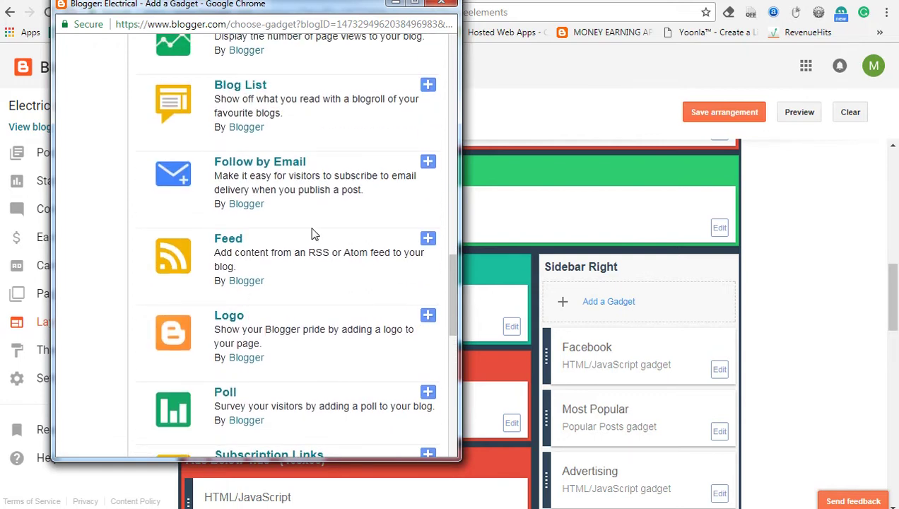
{"action": "scroll", "coordinate": [275, 360], "scroll_direction": "down", "scroll_amount": 1}
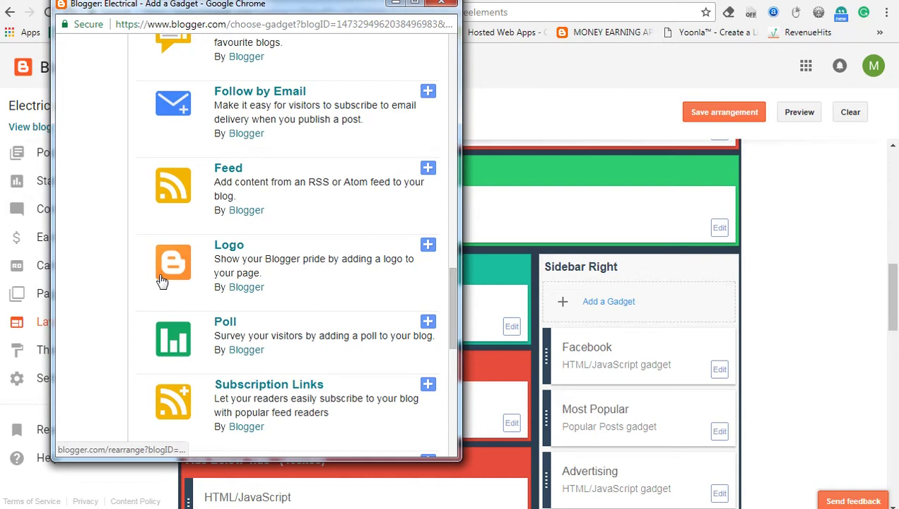
{"action": "scroll", "coordinate": [275, 343], "scroll_direction": "down", "scroll_amount": 3}
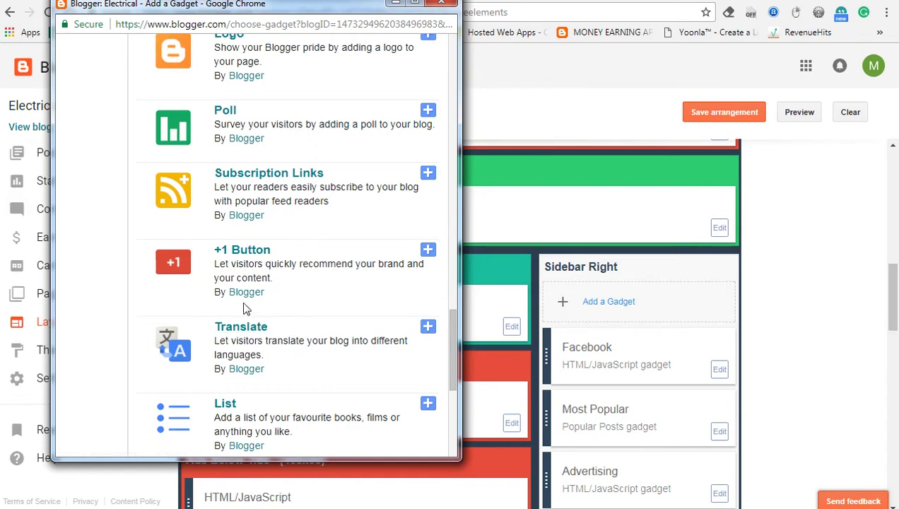
{"action": "scroll", "coordinate": [289, 366], "scroll_direction": "down", "scroll_amount": 1}
{"action": "scroll", "coordinate": [290, 369], "scroll_direction": "down", "scroll_amount": 5}
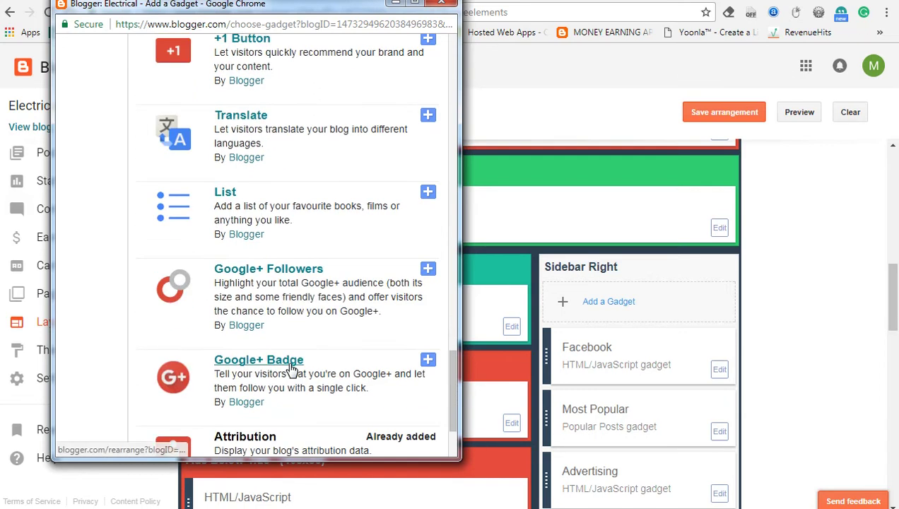
{"action": "scroll", "coordinate": [237, 226], "scroll_direction": "up", "scroll_amount": 2}
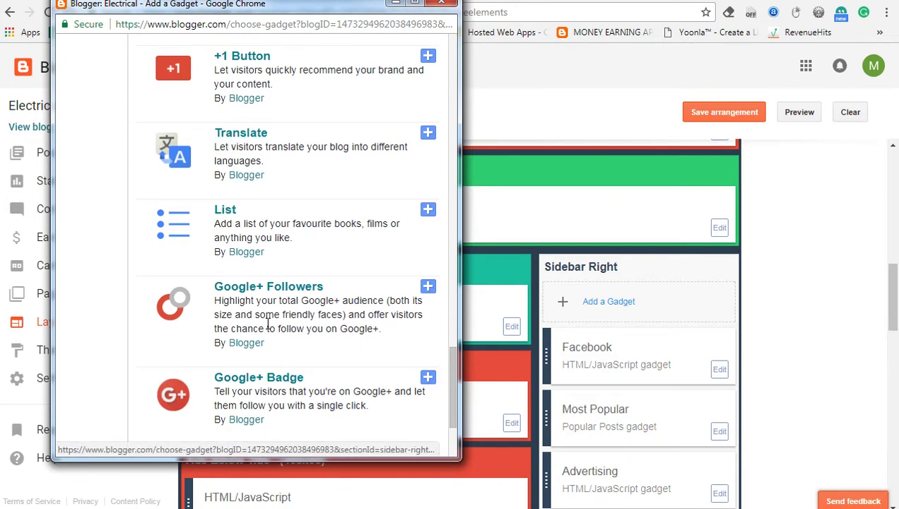
{"action": "scroll", "coordinate": [268, 321], "scroll_direction": "down", "scroll_amount": 3}
{"action": "scroll", "coordinate": [266, 321], "scroll_direction": "up", "scroll_amount": 9}
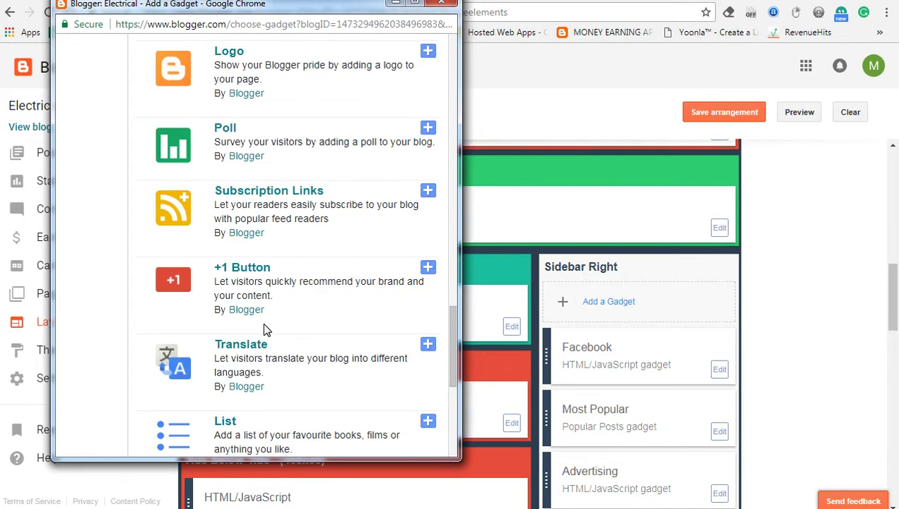
{"action": "left_click", "coordinate": [439, 4]}
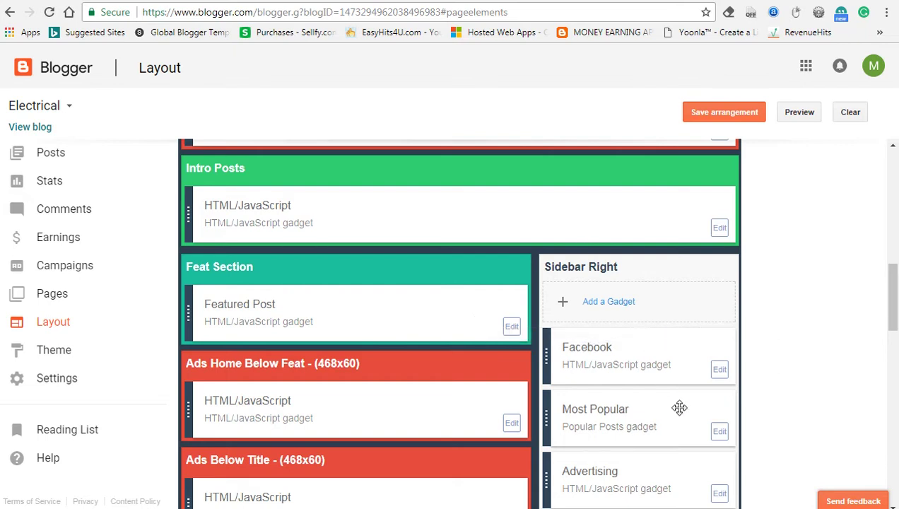
Open the Featured Post gadget in the Feat Section, check its title and content, and close it without saving
{"action": "scroll", "coordinate": [619, 391], "scroll_direction": "down", "scroll_amount": 1}
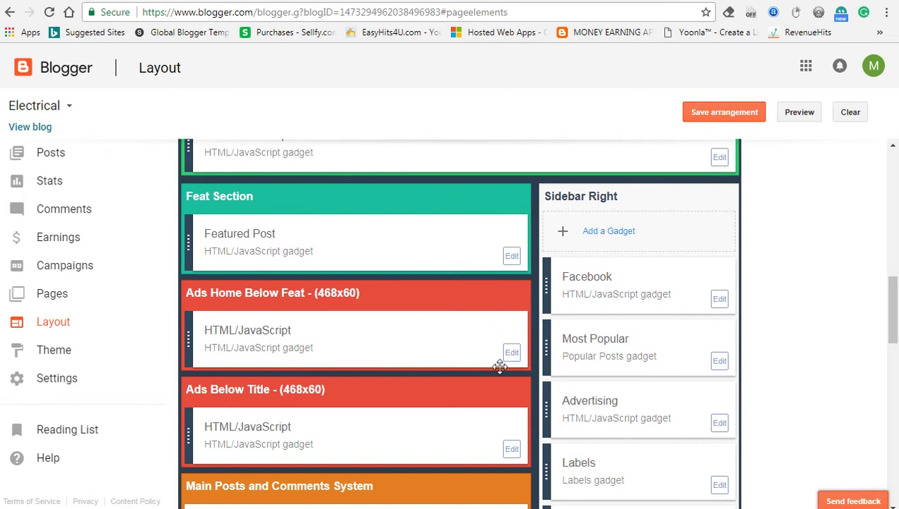
{"action": "left_click", "coordinate": [512, 257]}
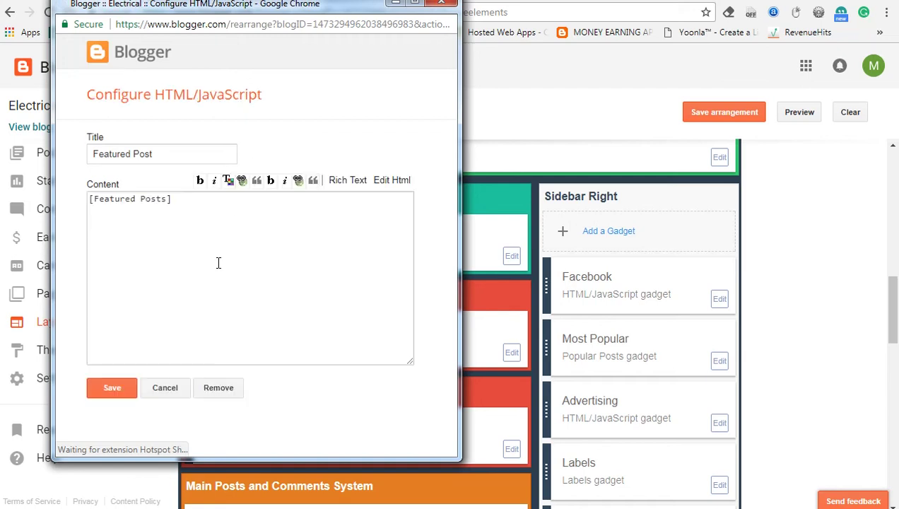
{"action": "left_click", "coordinate": [211, 215]}
{"action": "key", "text": "ctrl+a"}
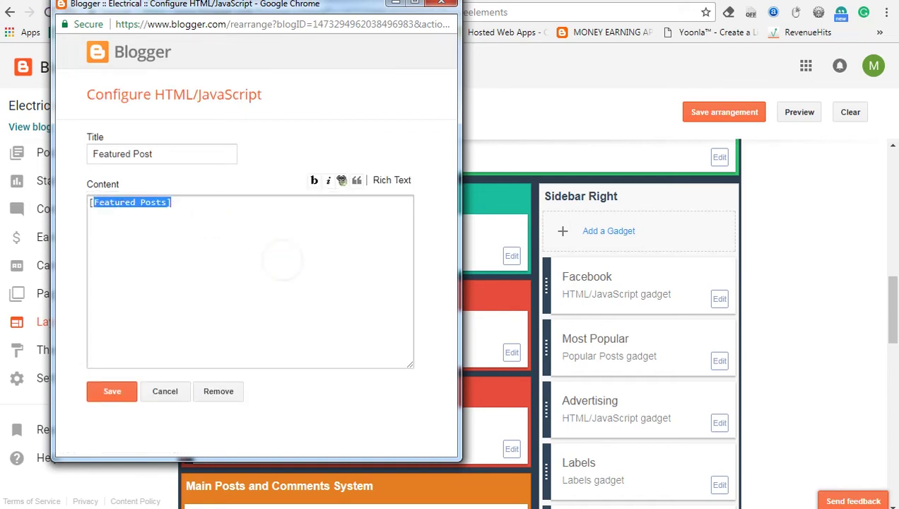
{"action": "left_click", "coordinate": [445, 4]}
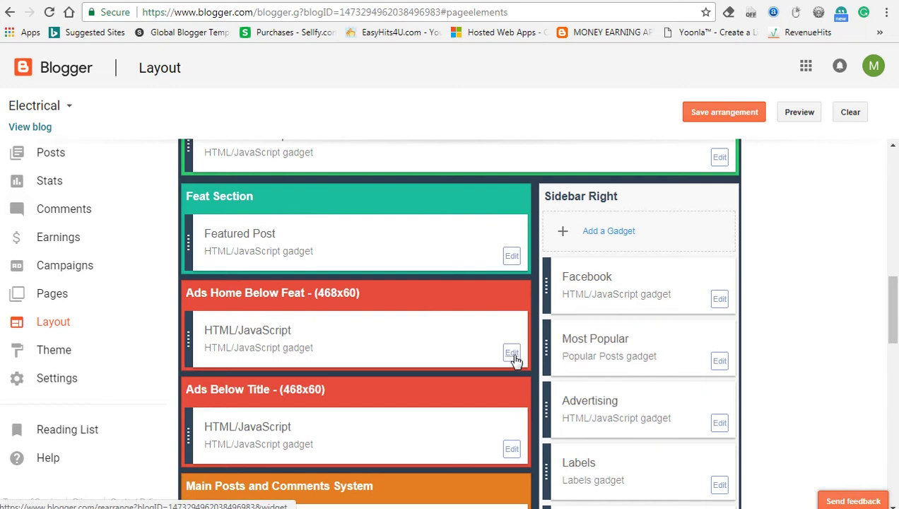
Start adding a new gadget to the Sidebar Right section of the layout
{"action": "scroll", "coordinate": [599, 385], "scroll_direction": "down", "scroll_amount": 2}
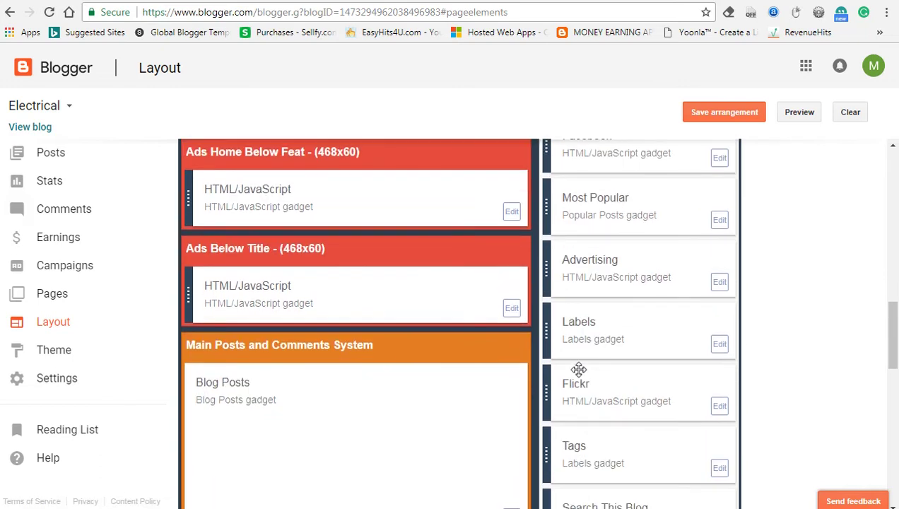
{"action": "scroll", "coordinate": [346, 272], "scroll_direction": "up", "scroll_amount": 2}
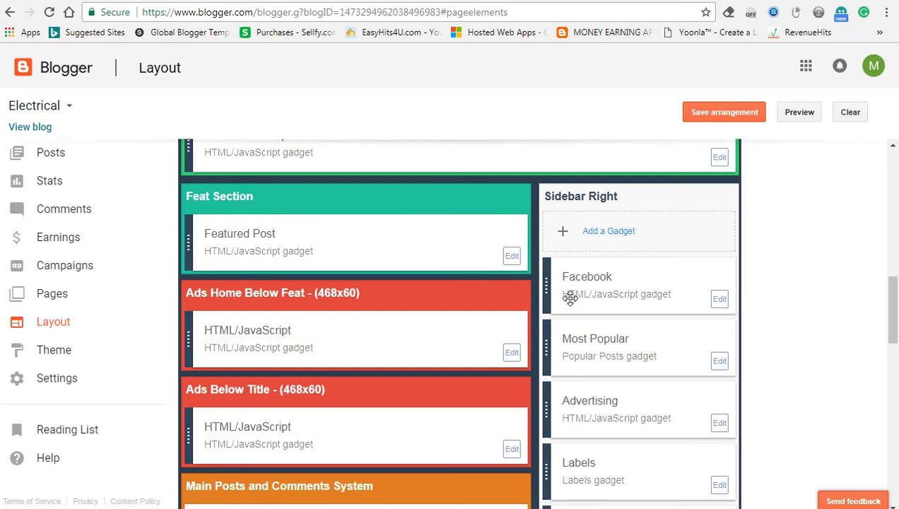
{"action": "left_click", "coordinate": [608, 231]}
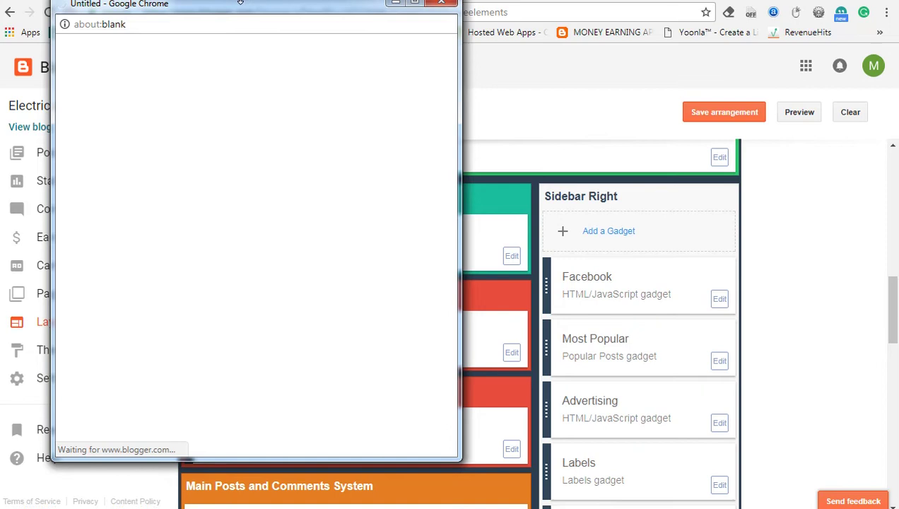
{"action": "left_click_drag", "start_coordinate": [243, 10], "coordinate": [269, 108]}
Switch to the Amazon Associates Banner Links page and copy the HTML code of the 300 x 250 banner
{"action": "key", "text": "alt+Tab"}
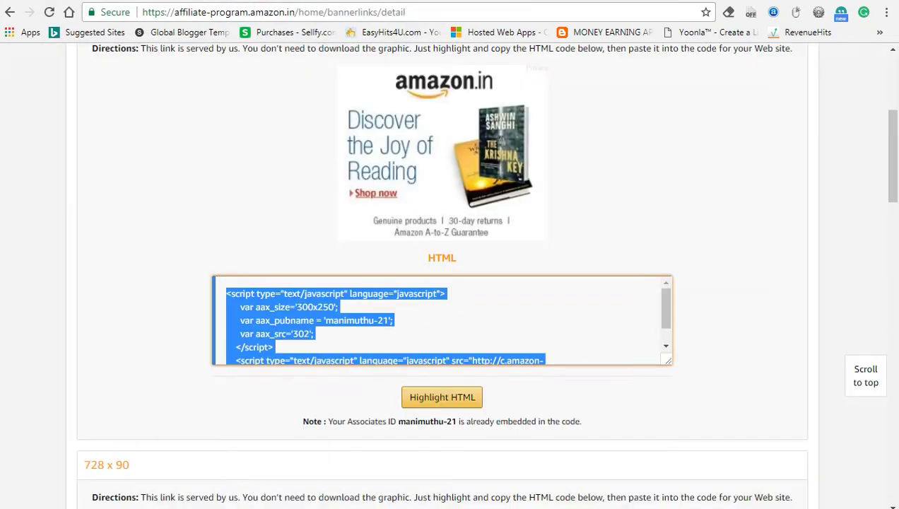
{"action": "scroll", "coordinate": [313, 309], "scroll_direction": "up", "scroll_amount": 4}
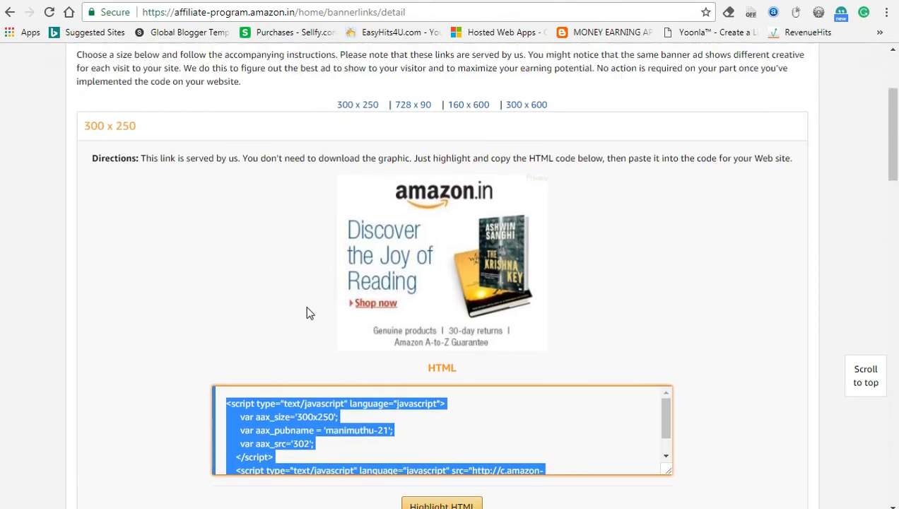
{"action": "scroll", "coordinate": [297, 343], "scroll_direction": "down", "scroll_amount": 5}
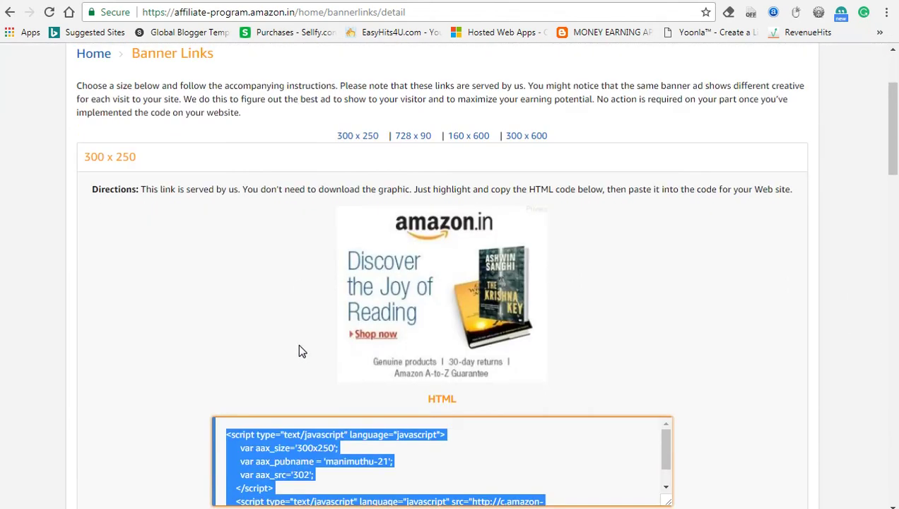
{"action": "right_click", "coordinate": [277, 246]}
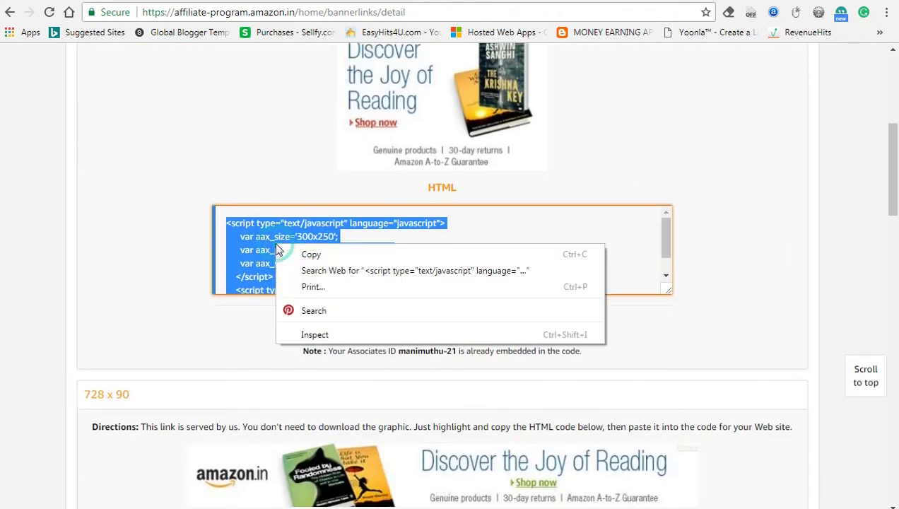
{"action": "left_click", "coordinate": [311, 255]}
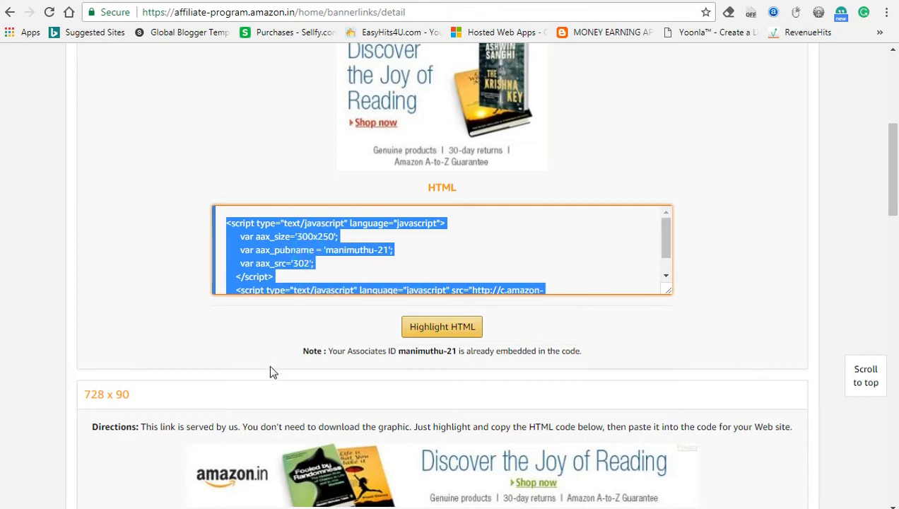
{"action": "scroll", "coordinate": [269, 361], "scroll_direction": "up", "scroll_amount": 5}
{"action": "scroll", "coordinate": [269, 358], "scroll_direction": "down", "scroll_amount": 5}
Return to the Blogger layout and add an HTML/JavaScript gadget to the Sidebar Right section
{"action": "left_click", "coordinate": [210, 2]}
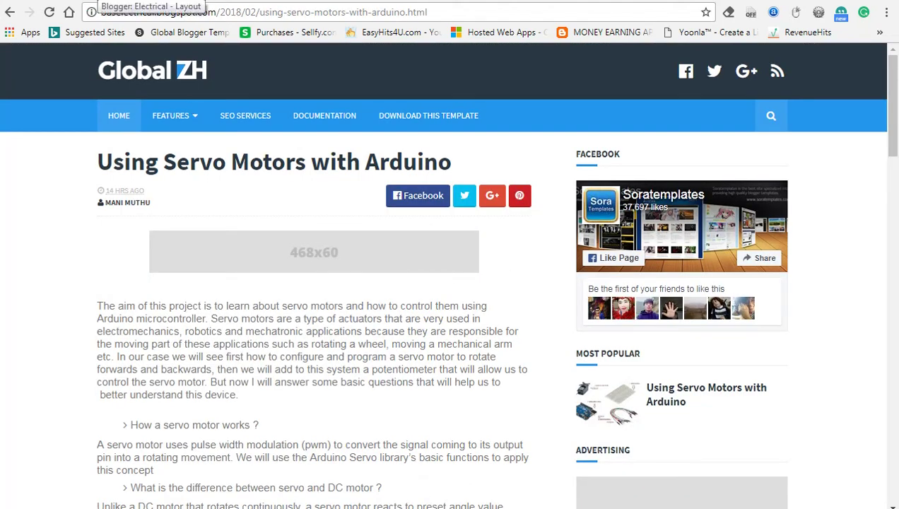
{"action": "left_click", "coordinate": [99, 3]}
{"action": "left_click", "coordinate": [591, 236]}
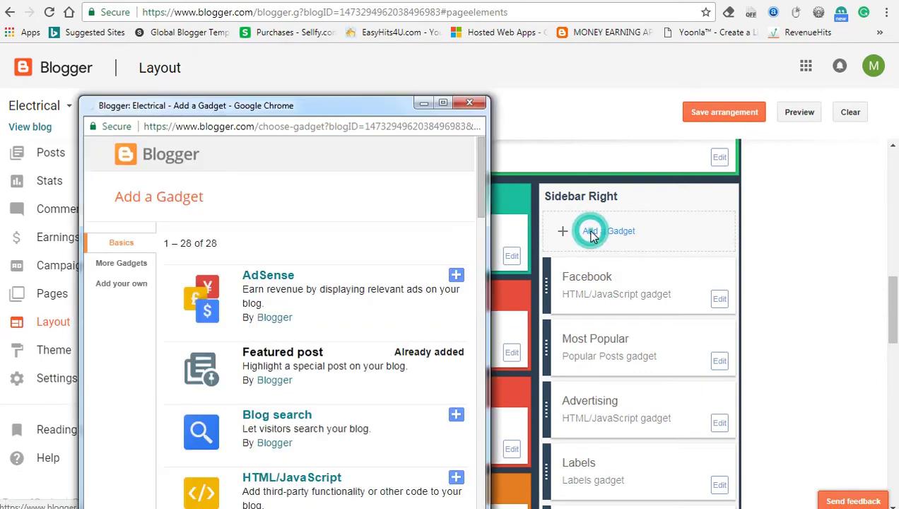
{"action": "scroll", "coordinate": [263, 303], "scroll_direction": "down", "scroll_amount": 2}
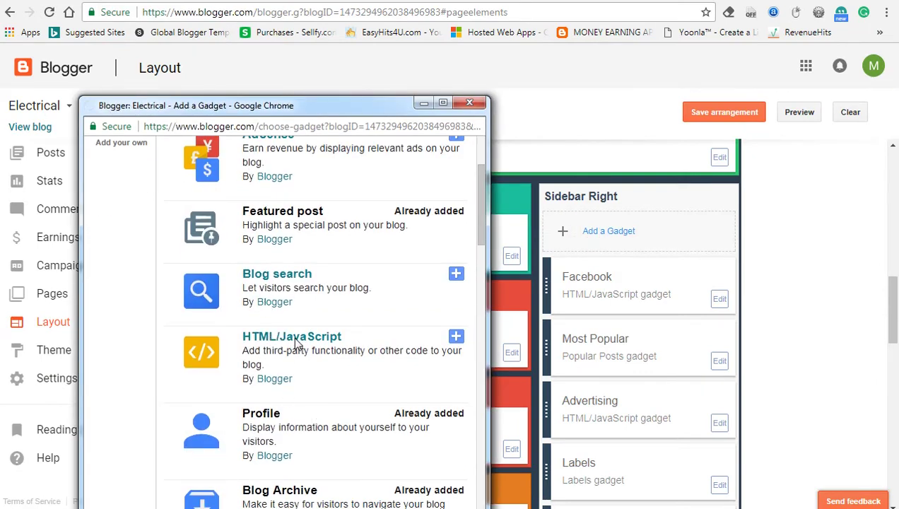
{"action": "scroll", "coordinate": [297, 342], "scroll_direction": "up", "scroll_amount": 2}
{"action": "scroll", "coordinate": [304, 428], "scroll_direction": "down", "scroll_amount": 3}
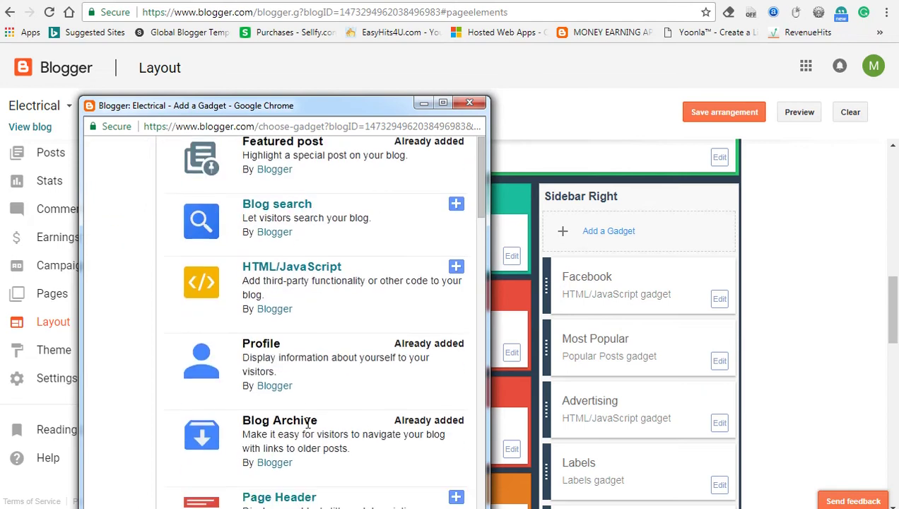
{"action": "left_click", "coordinate": [289, 272]}
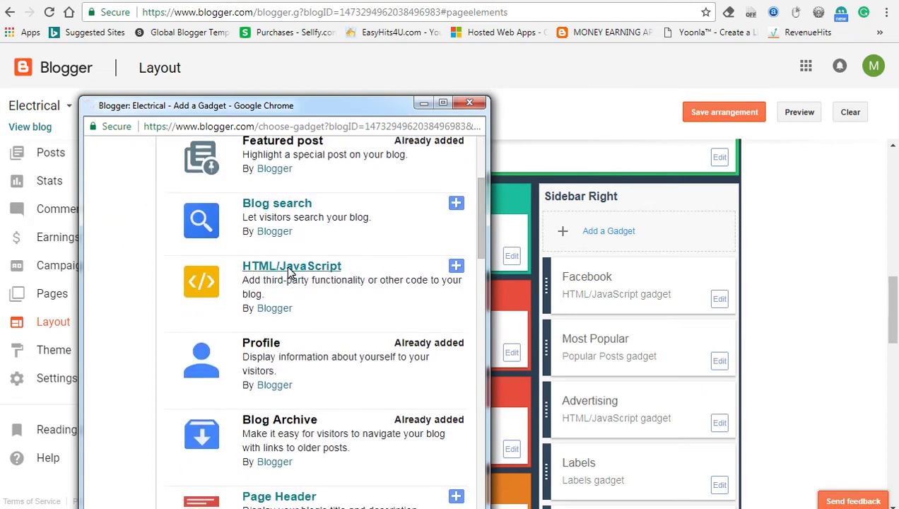
Paste the copied banner code as the gadget's content, title it "Amazon offeres", and save the gadget and the layout arrangement
{"action": "left_click", "coordinate": [236, 330]}
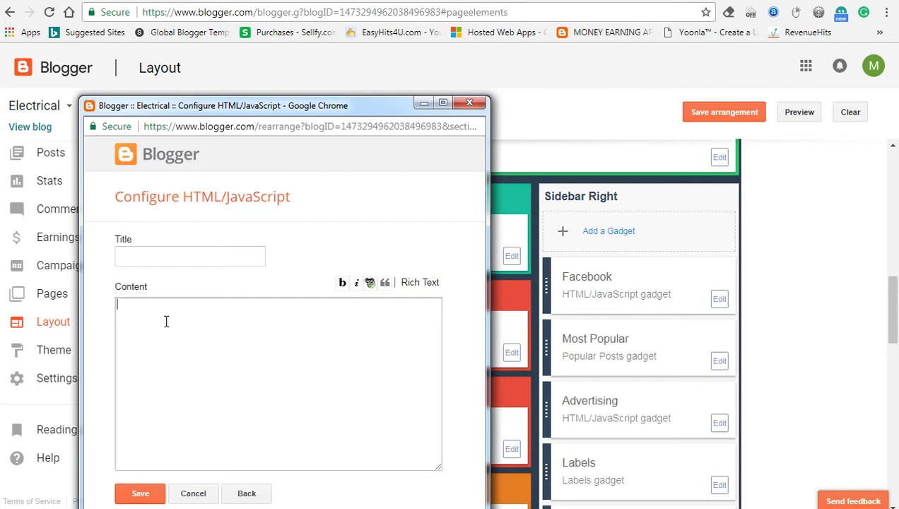
{"action": "key", "text": "ctrl+v"}
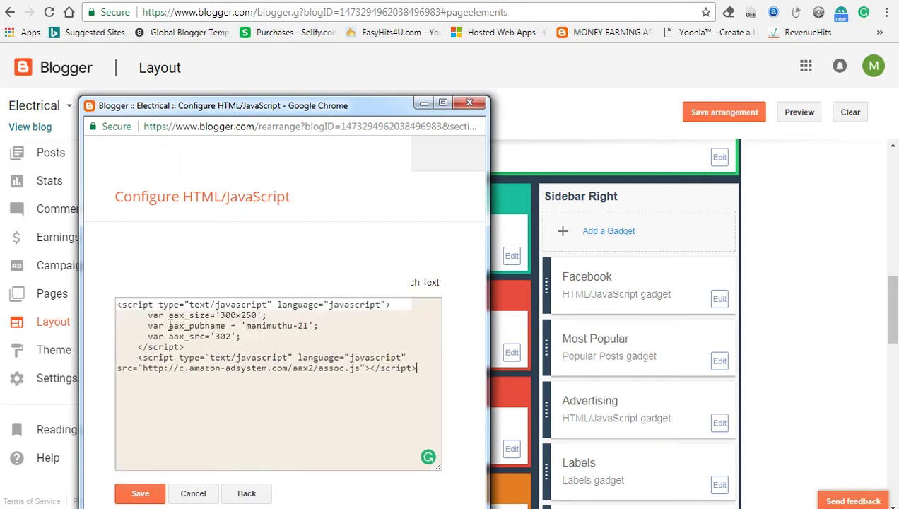
{"action": "left_click", "coordinate": [164, 256]}
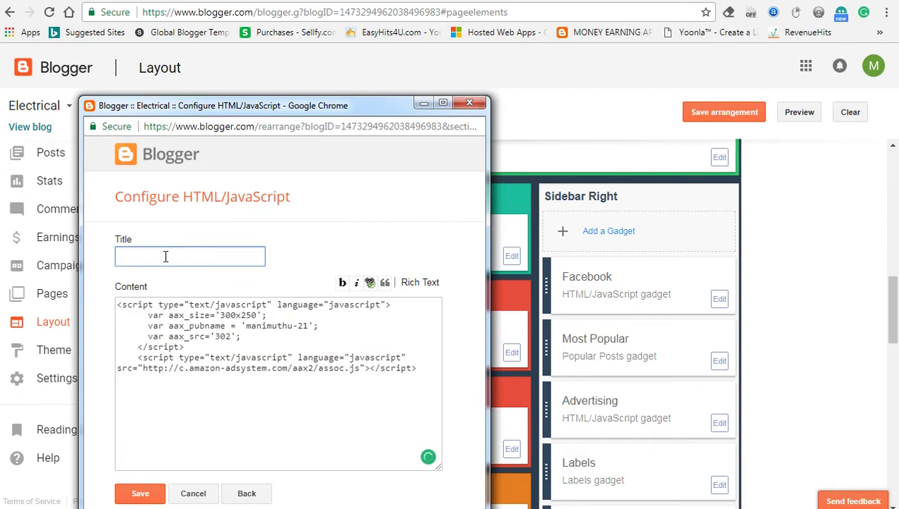
{"action": "type", "text": "Amazon offeres"}
{"action": "left_click", "coordinate": [154, 496]}
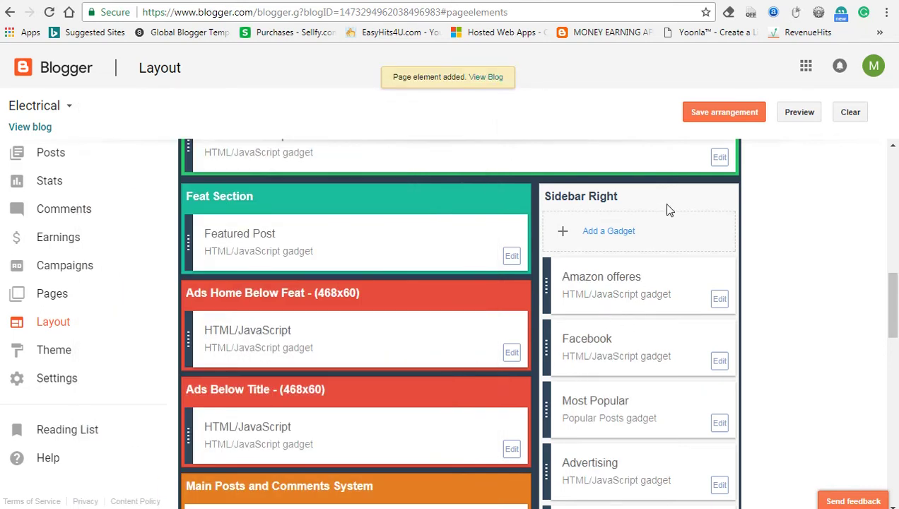
{"action": "left_click", "coordinate": [708, 118]}
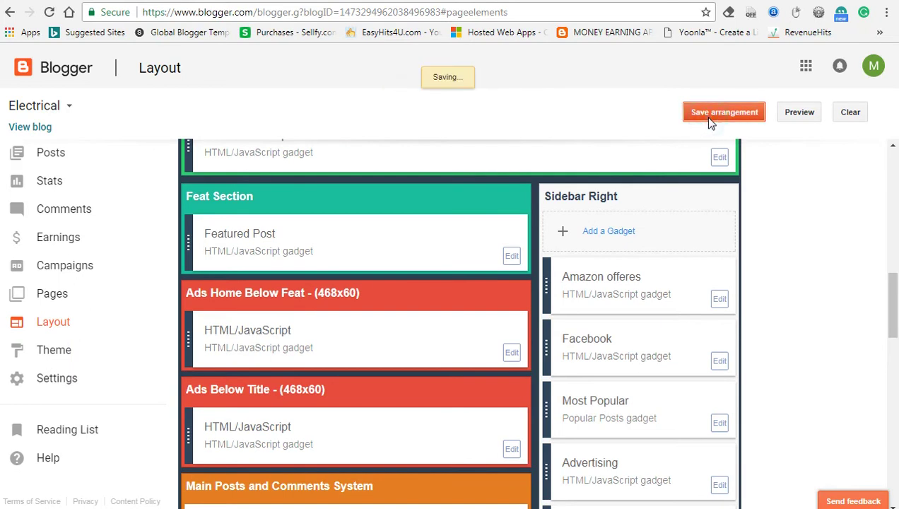
Reload the blog's servo motors post and compare its sidebar banner with the 300 x 250 banner in Amazon Associates
{"action": "left_click", "coordinate": [30, 126]}
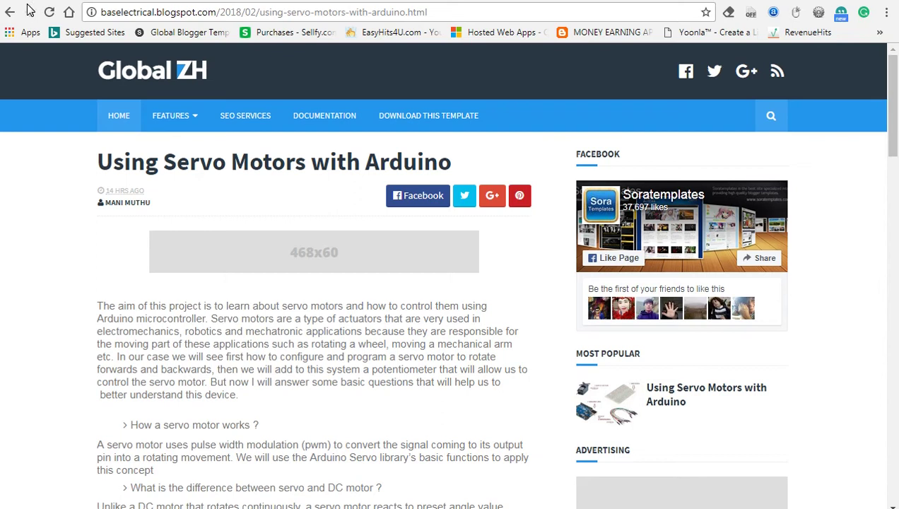
{"action": "left_click", "coordinate": [49, 12]}
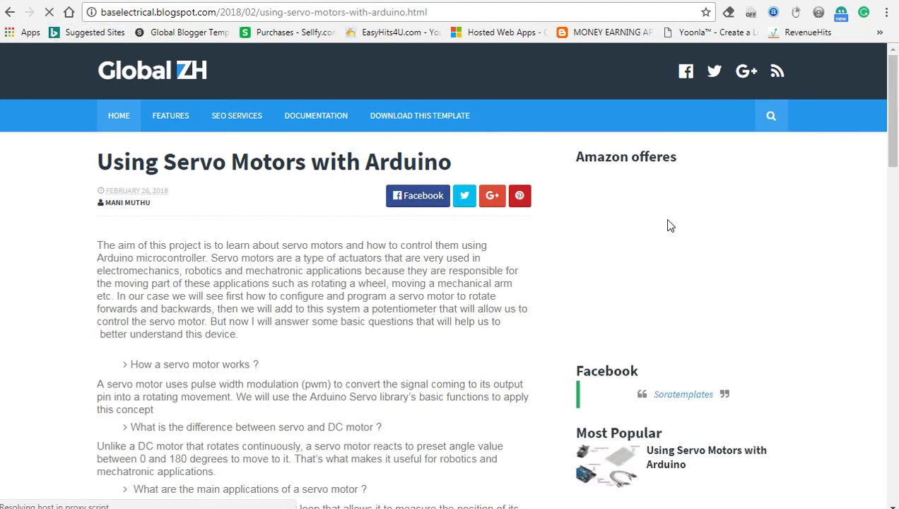
{"action": "left_click_drag", "start_coordinate": [680, 165], "coordinate": [587, 167]}
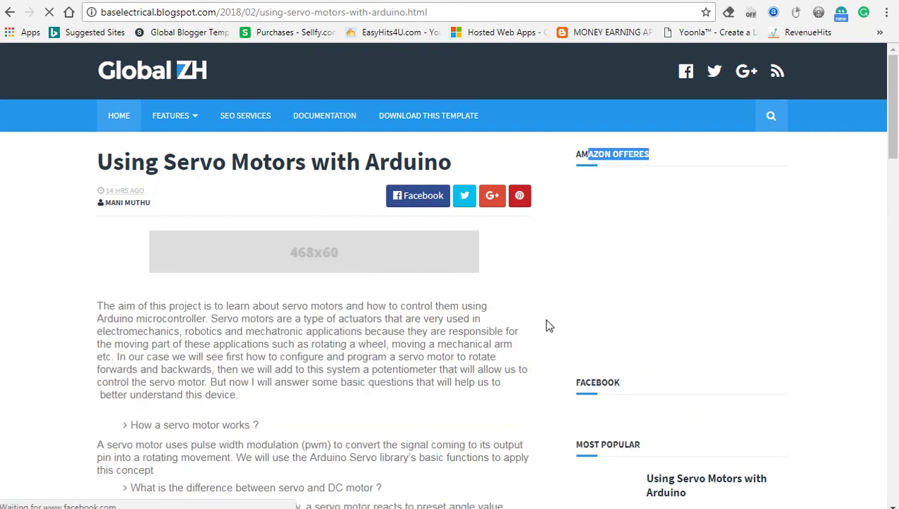
{"action": "left_click", "coordinate": [530, 142]}
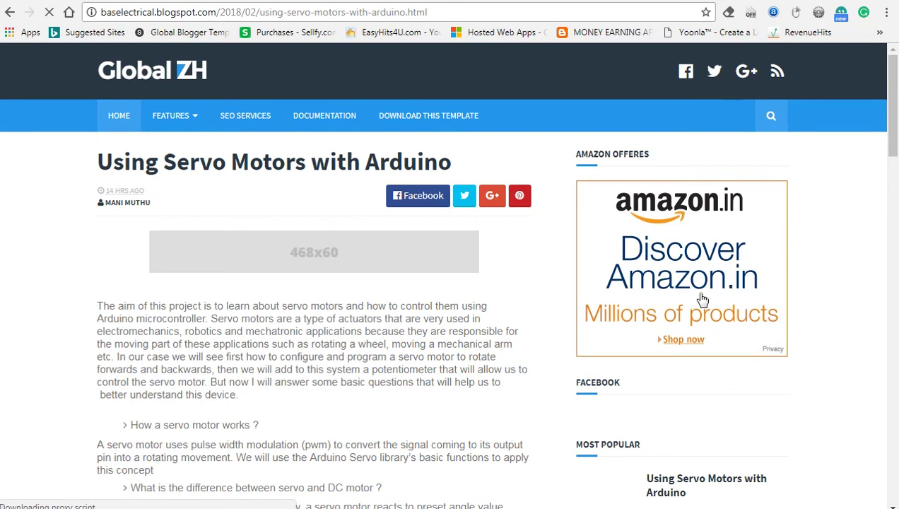
{"action": "left_click", "coordinate": [480, 4]}
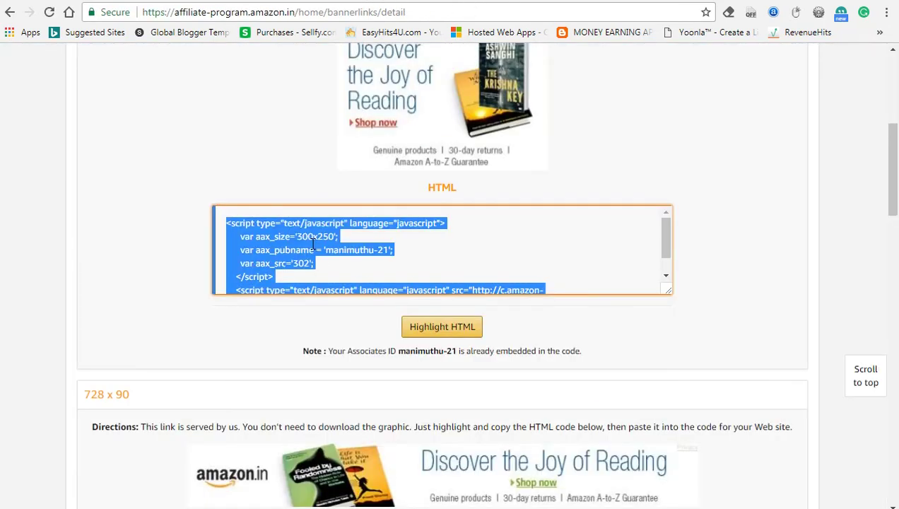
{"action": "scroll", "coordinate": [313, 244], "scroll_direction": "up", "scroll_amount": 3}
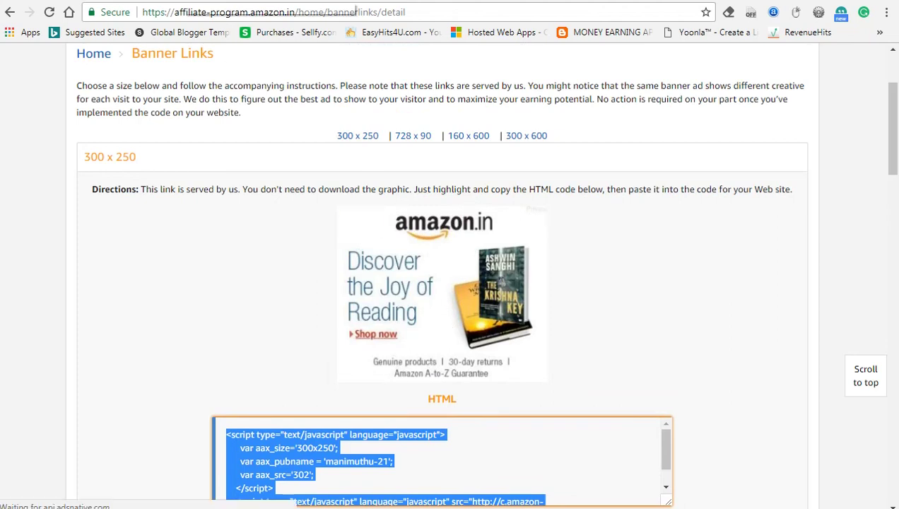
{"action": "key", "text": "ctrl+Tab"}
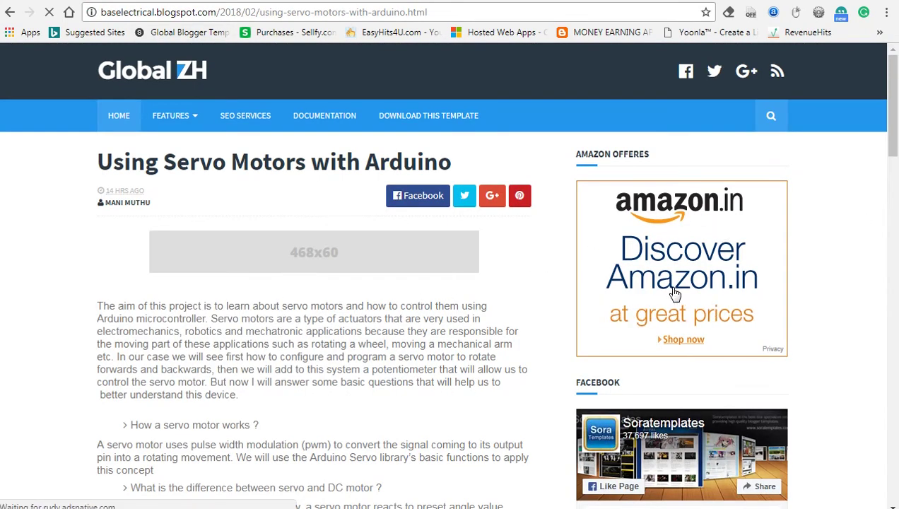
Follow the sidebar's Amazon banner, examine the affiliate tag in the opened page's address, and return to the blog post
{"action": "left_click", "coordinate": [643, 294]}
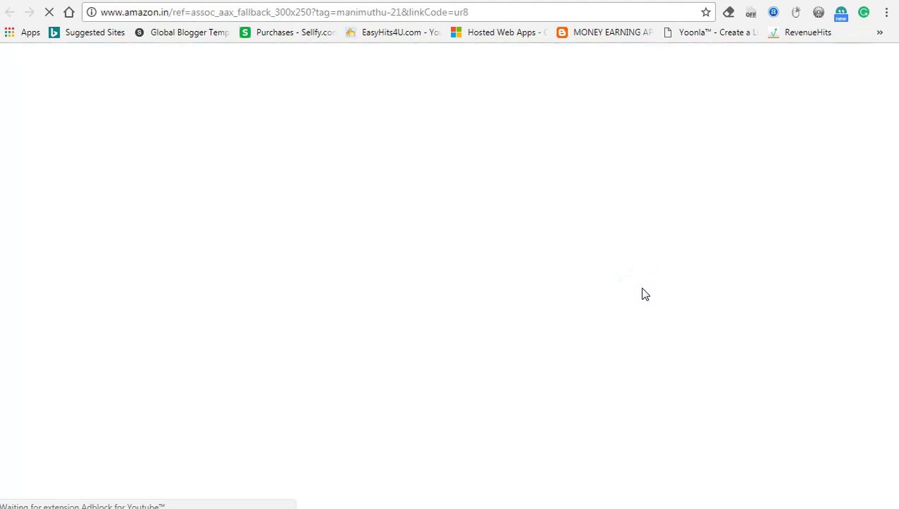
{"action": "left_click_drag", "start_coordinate": [405, 12], "coordinate": [382, 12]}
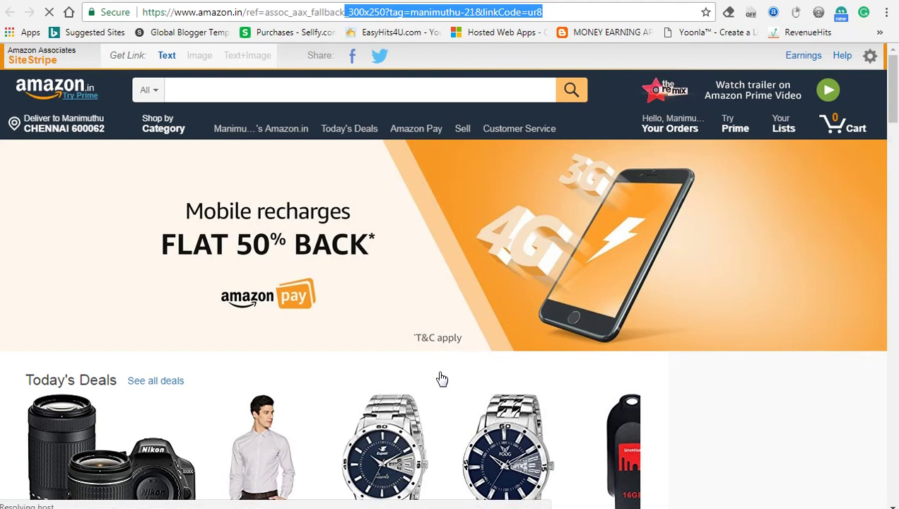
{"action": "scroll", "coordinate": [440, 377], "scroll_direction": "down", "scroll_amount": 3}
{"action": "scroll", "coordinate": [438, 377], "scroll_direction": "up", "scroll_amount": 3}
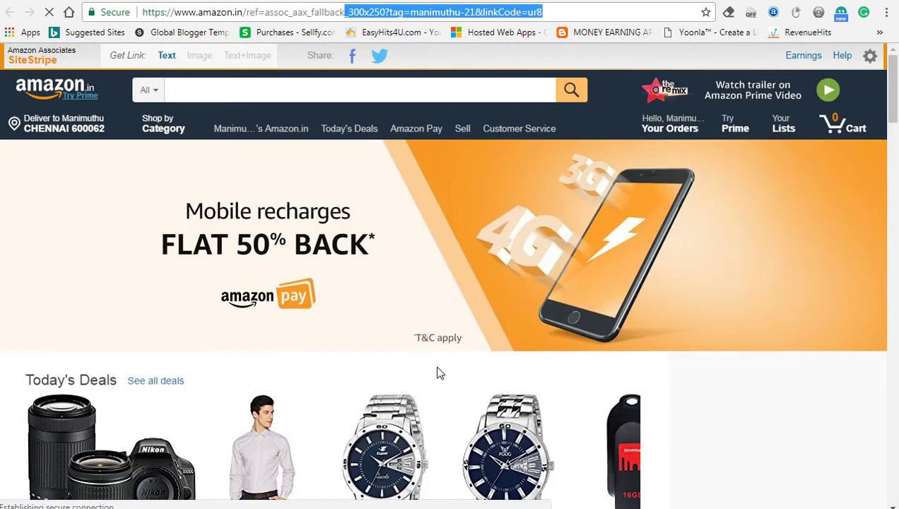
{"action": "left_click", "coordinate": [405, 2]}
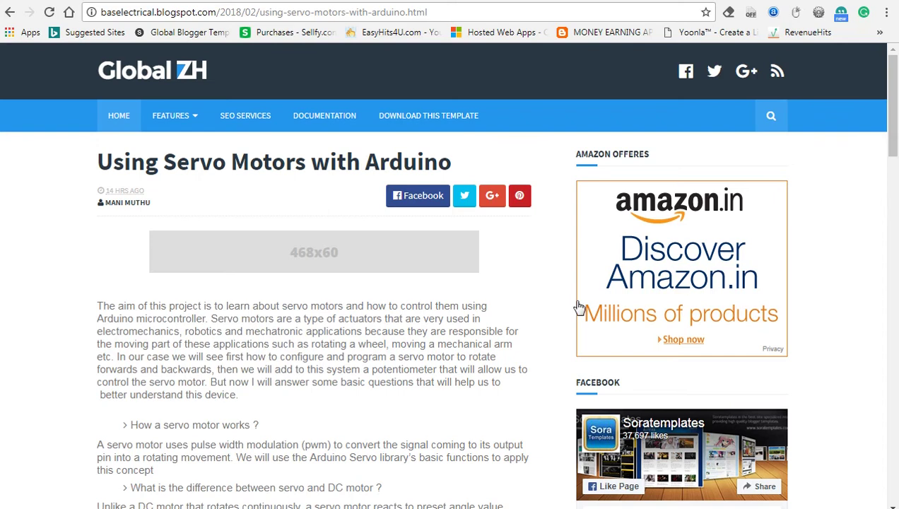
Remove the AdSense gadget below Search This Blog from the Sidebar Right section of the Blogger layout
{"action": "left_click", "coordinate": [43, 1]}
{"action": "scroll", "coordinate": [593, 355], "scroll_direction": "down", "scroll_amount": 3}
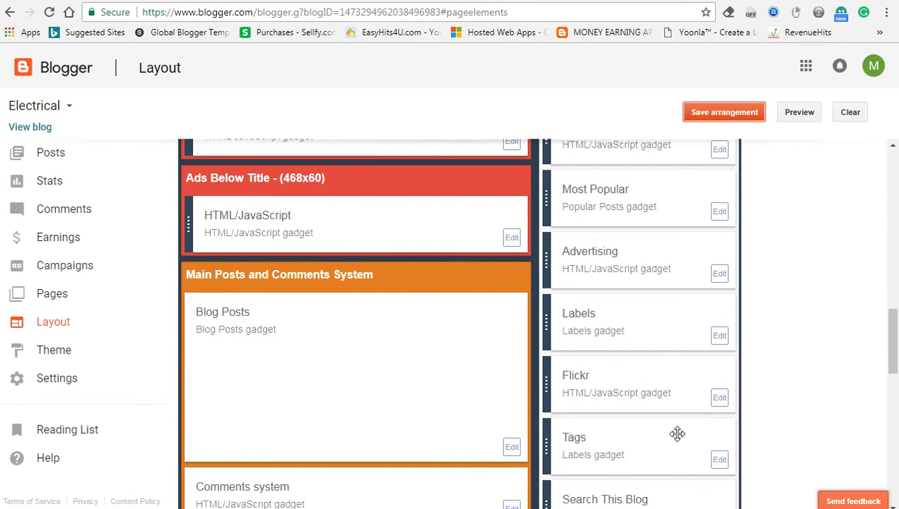
{"action": "scroll", "coordinate": [678, 433], "scroll_direction": "down", "scroll_amount": 2}
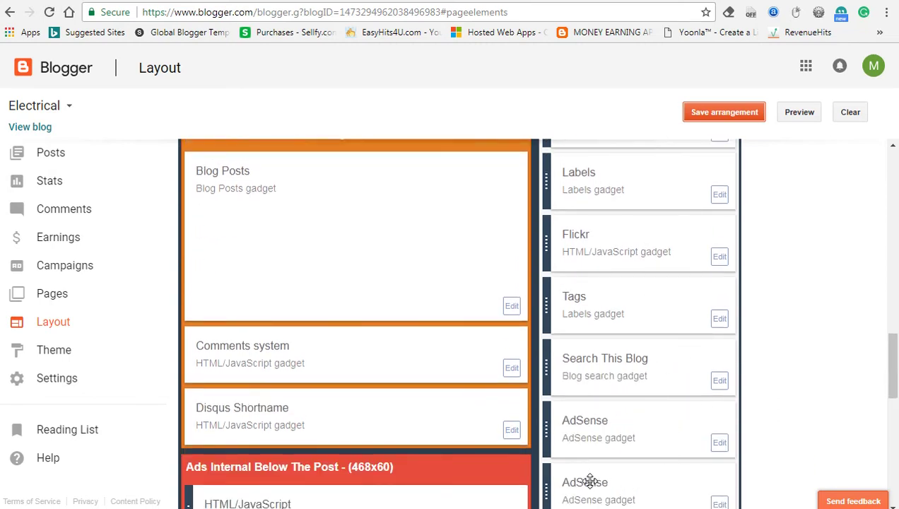
{"action": "left_click", "coordinate": [721, 445]}
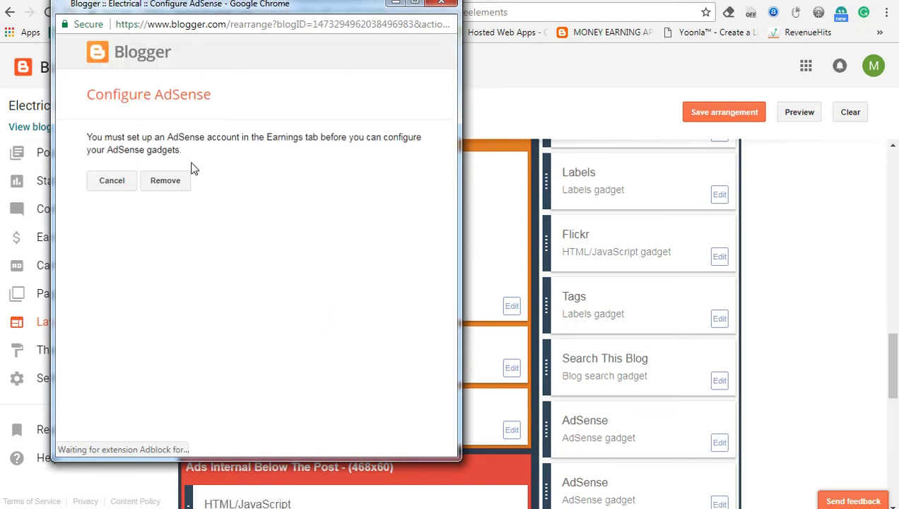
{"action": "left_click", "coordinate": [167, 185]}
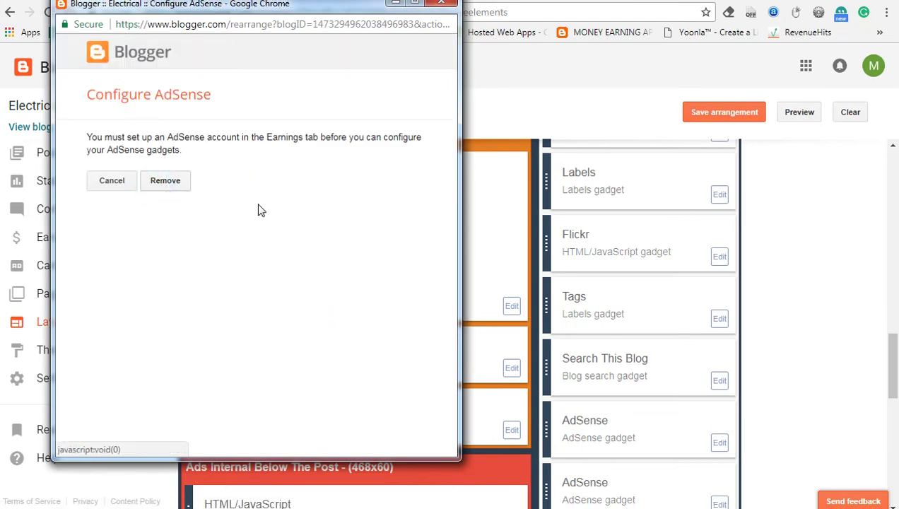
{"action": "left_click", "coordinate": [304, 97]}
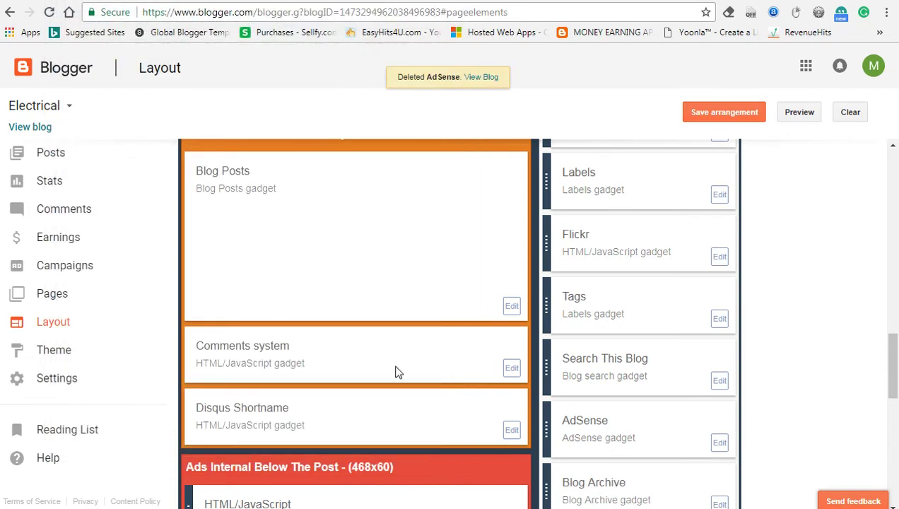
Open the HTML/JavaScript gadget under Ads Below Title, check its content, and close it without saving
{"action": "scroll", "coordinate": [396, 371], "scroll_direction": "up", "scroll_amount": 3}
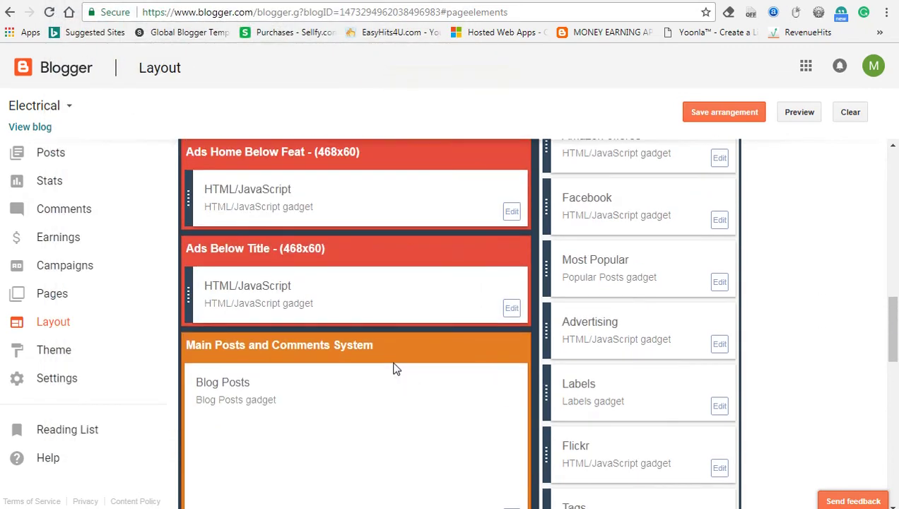
{"action": "scroll", "coordinate": [395, 369], "scroll_direction": "up", "scroll_amount": 1}
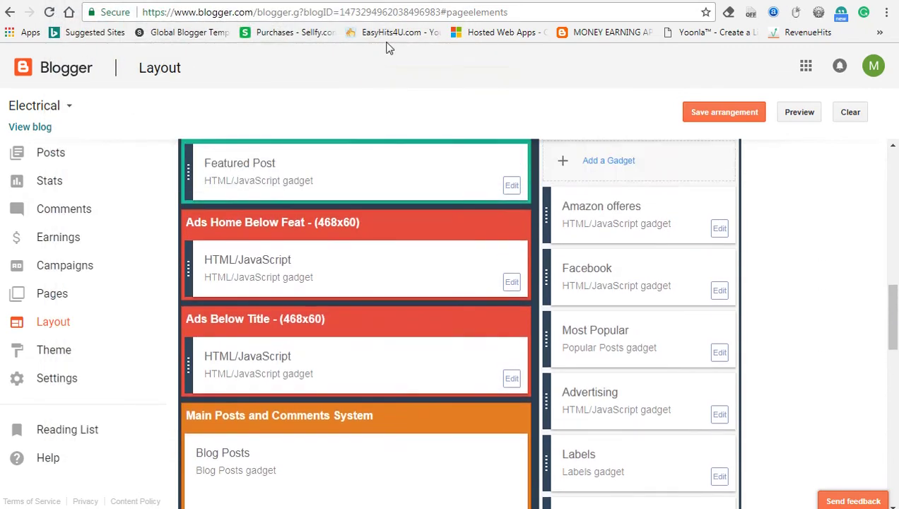
{"action": "left_click", "coordinate": [516, 385]}
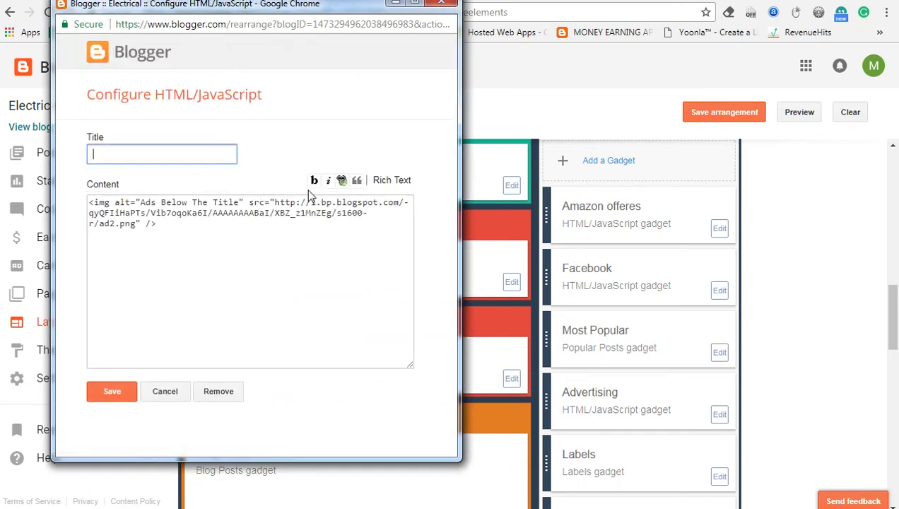
{"action": "left_click", "coordinate": [435, 6]}
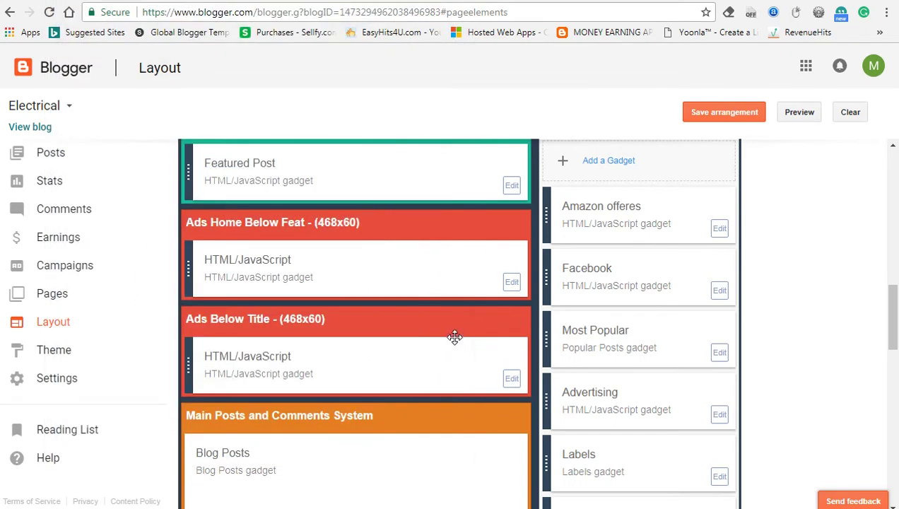
Examine the Blogger layout's sections and the navigation menu on the blog's servo motors post, and return to the layout
{"action": "scroll", "coordinate": [585, 349], "scroll_direction": "up", "scroll_amount": 5}
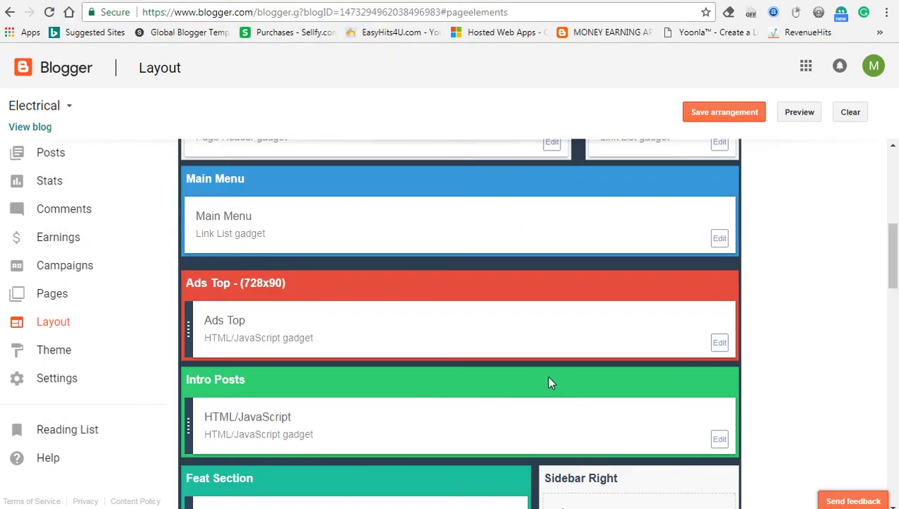
{"action": "scroll", "coordinate": [537, 375], "scroll_direction": "up", "scroll_amount": 5}
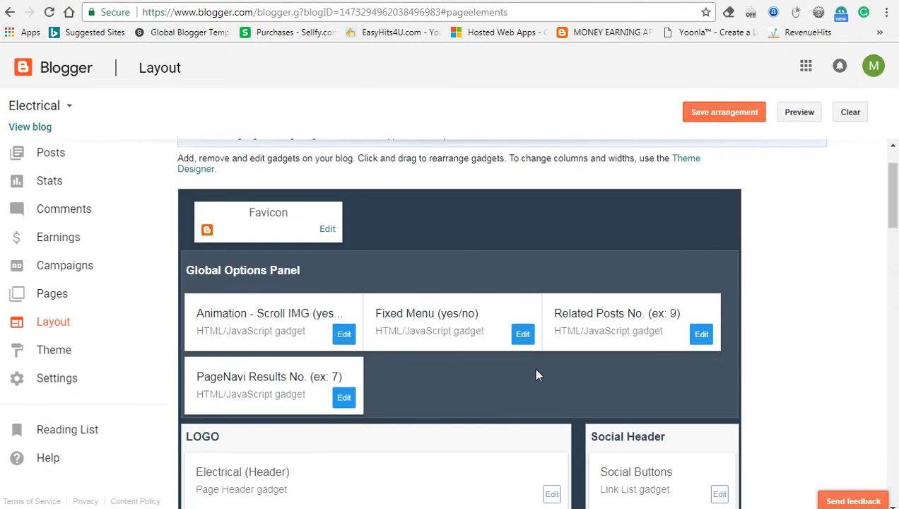
{"action": "scroll", "coordinate": [535, 372], "scroll_direction": "down", "scroll_amount": 4}
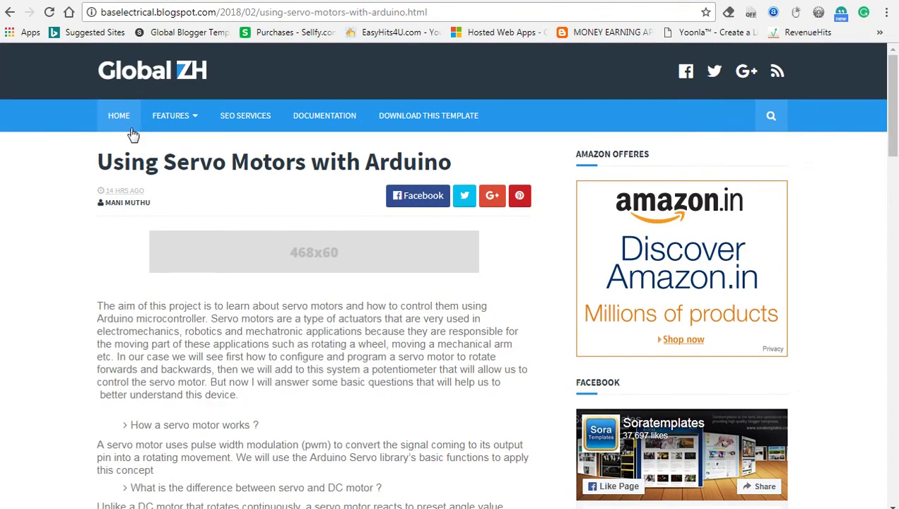
{"action": "mouse_move", "coordinate": [184, 118]}
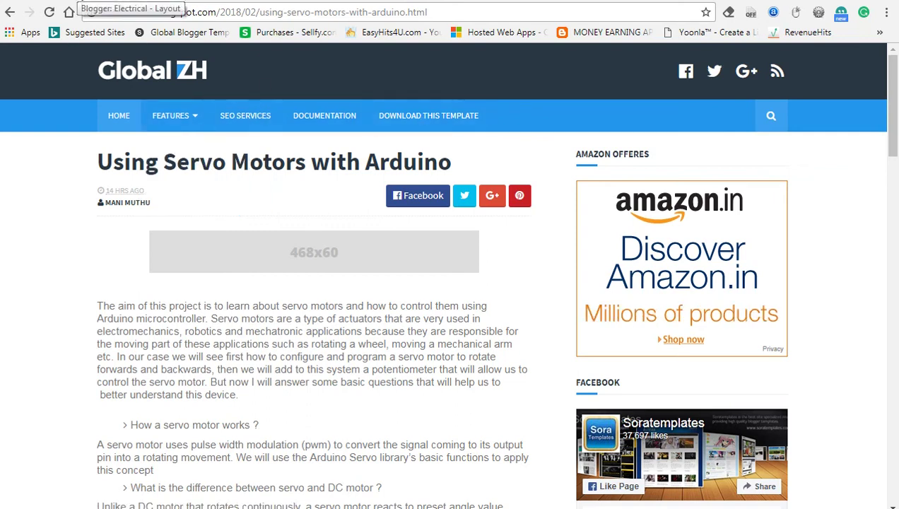
{"action": "left_click", "coordinate": [127, 0]}
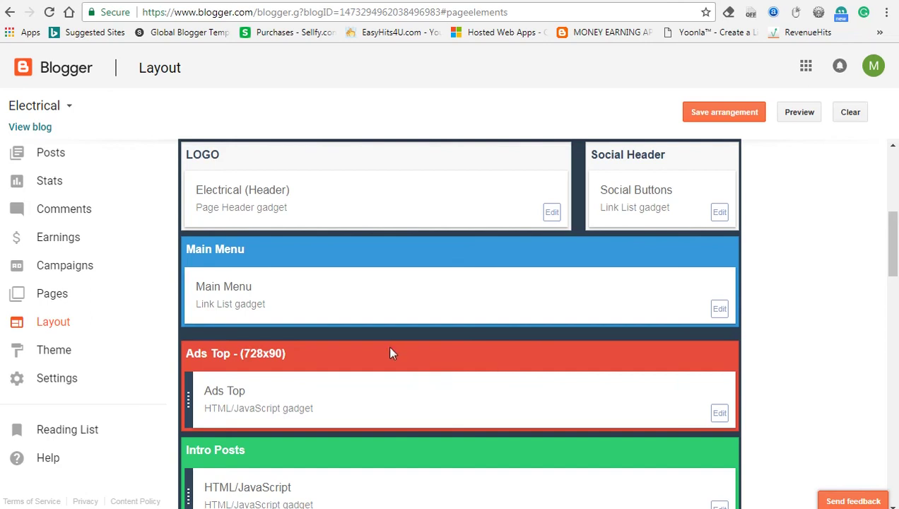
Open the Main Menu gadget for editing and enter Electrical as the new site name
{"action": "left_click", "coordinate": [720, 311]}
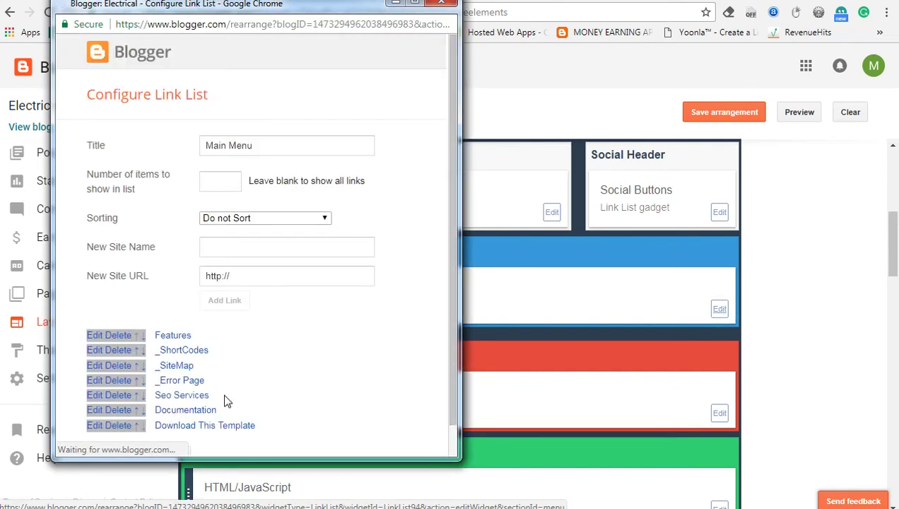
{"action": "left_click", "coordinate": [224, 248]}
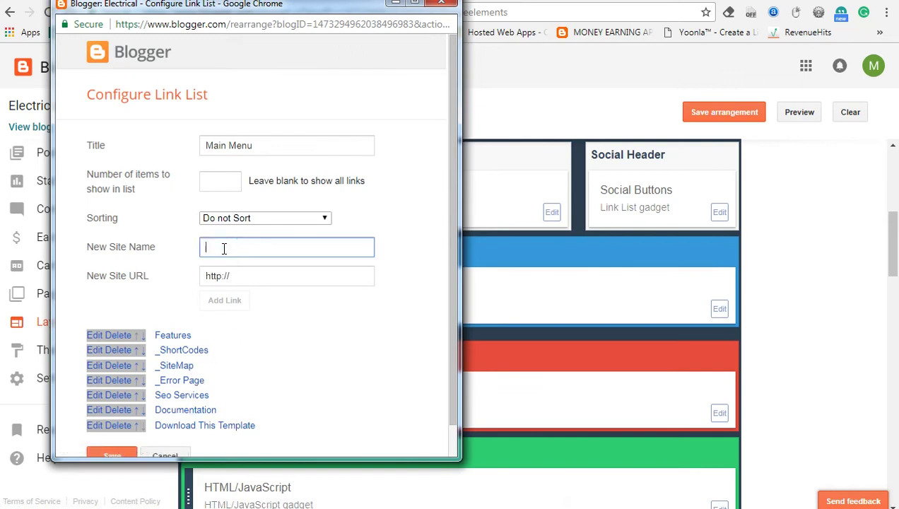
{"action": "type", "text": "Electrical"}
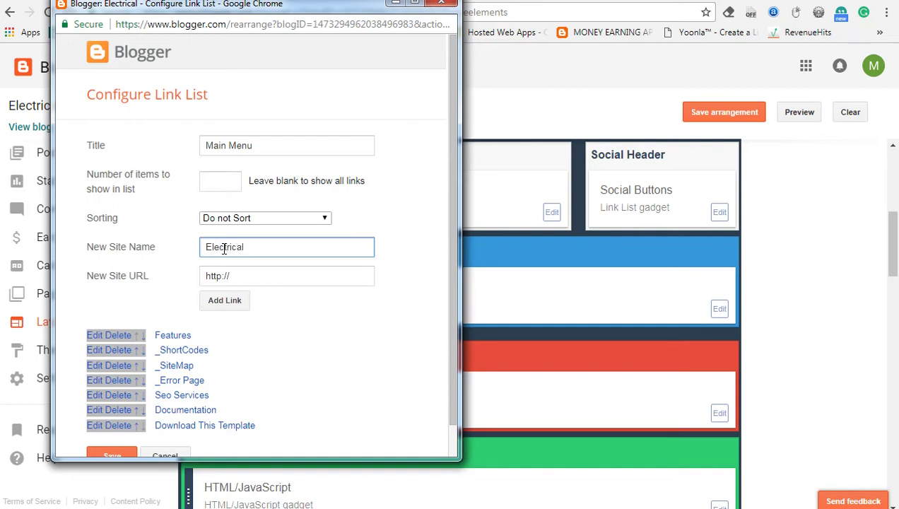
{"action": "key", "text": "Tab"}
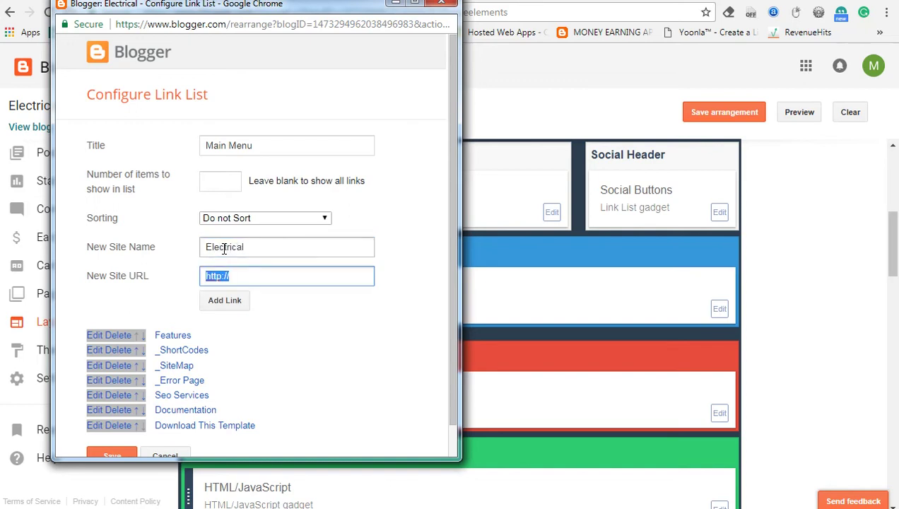
Copy the servo motors post's address and add the Electrical link to the Main Menu with it as the site URL
{"action": "left_click", "coordinate": [531, 103]}
{"action": "key", "text": "ctrl+t"}
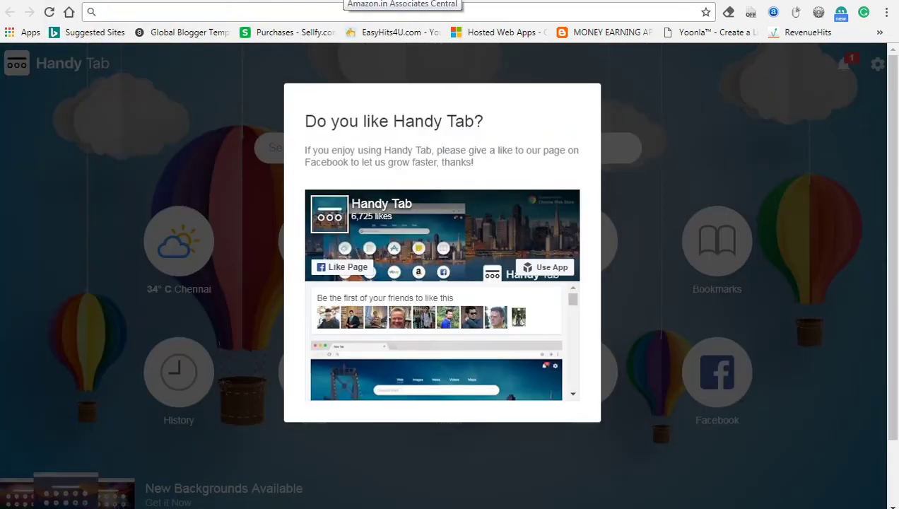
{"action": "key", "text": "ctrl+w"}
{"action": "left_click", "coordinate": [220, 13]}
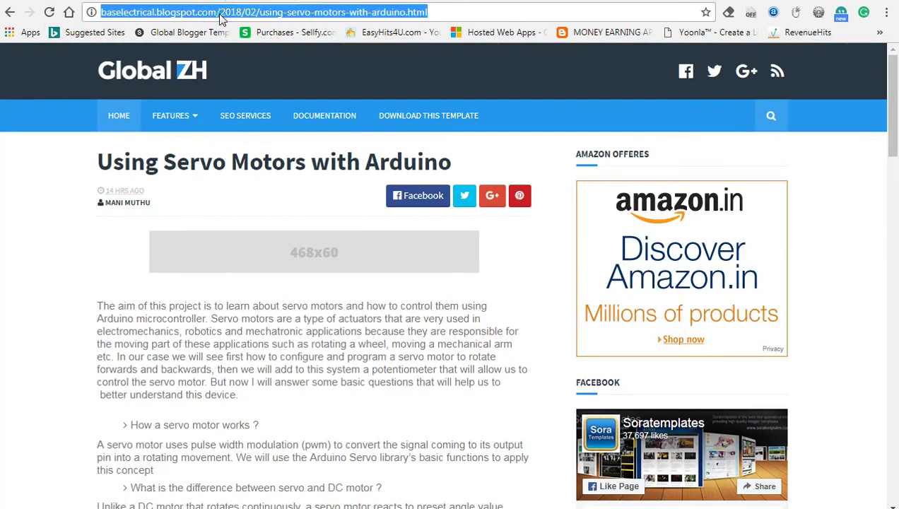
{"action": "key", "text": "ctrl+shift+Tab"}
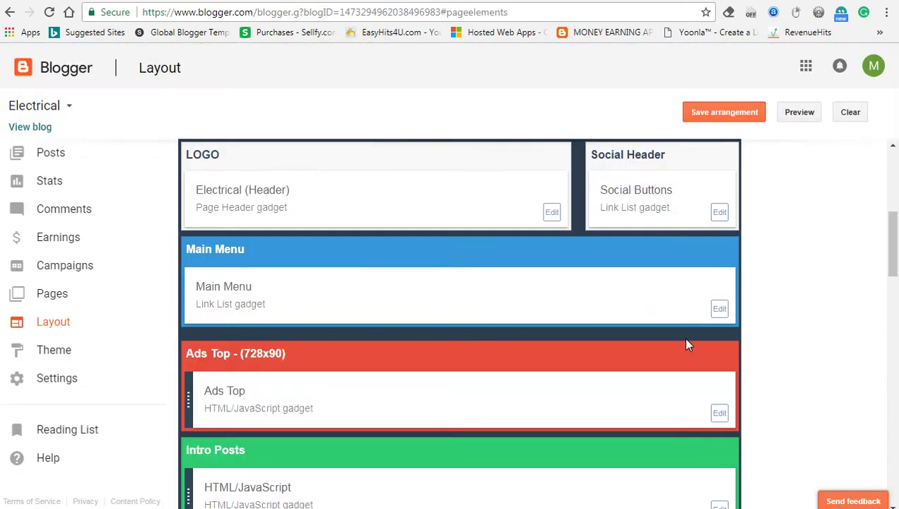
{"action": "key", "text": "alt+Tab"}
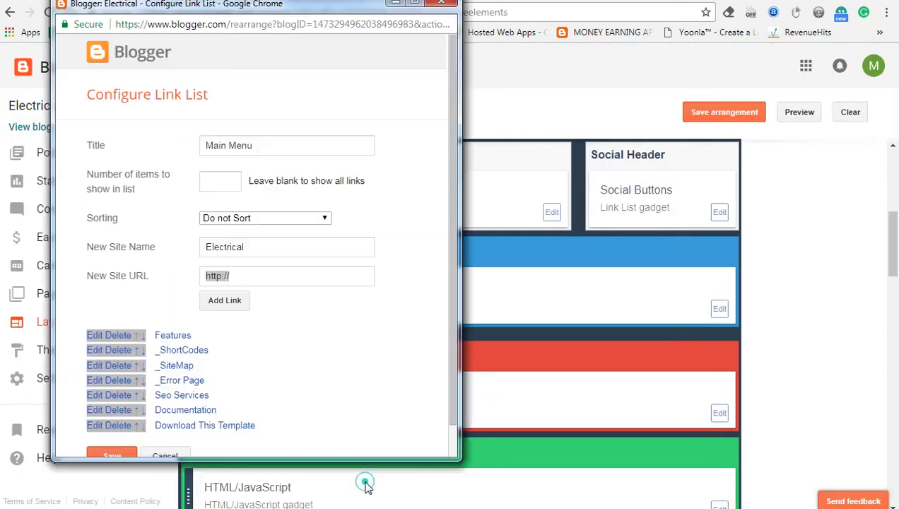
{"action": "key", "text": "ctrl+v"}
{"action": "left_click", "coordinate": [237, 302]}
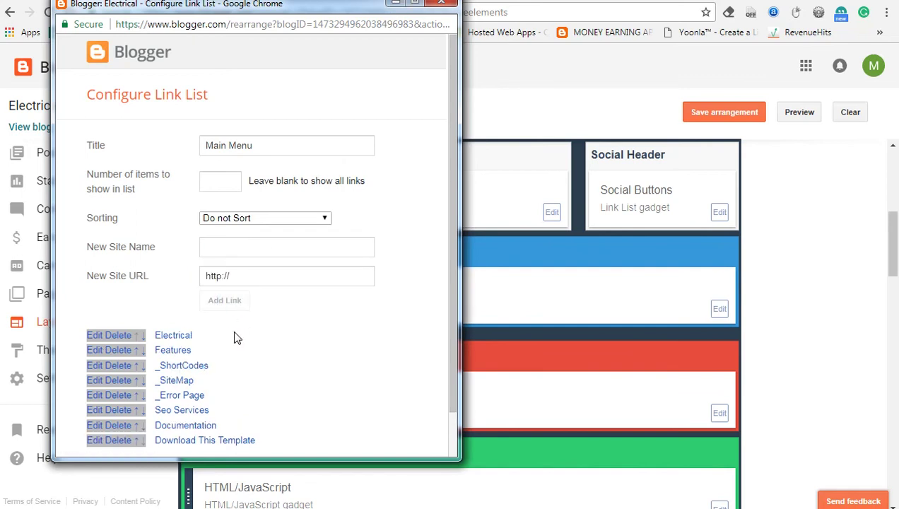
Save the Main Menu gadget and check the blog post's navigation menu for the Electrical entry
{"action": "scroll", "coordinate": [236, 328], "scroll_direction": "down", "scroll_amount": 1}
{"action": "left_click", "coordinate": [106, 425]}
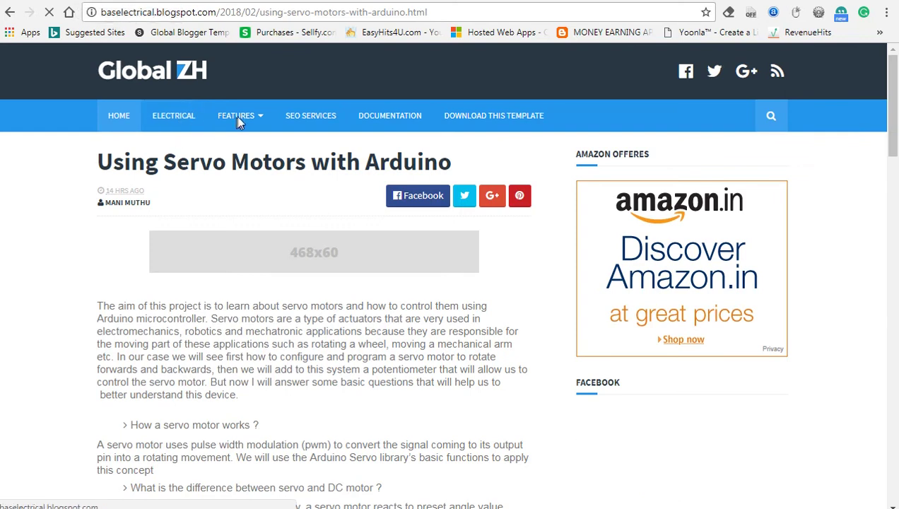
{"action": "mouse_move", "coordinate": [258, 116]}
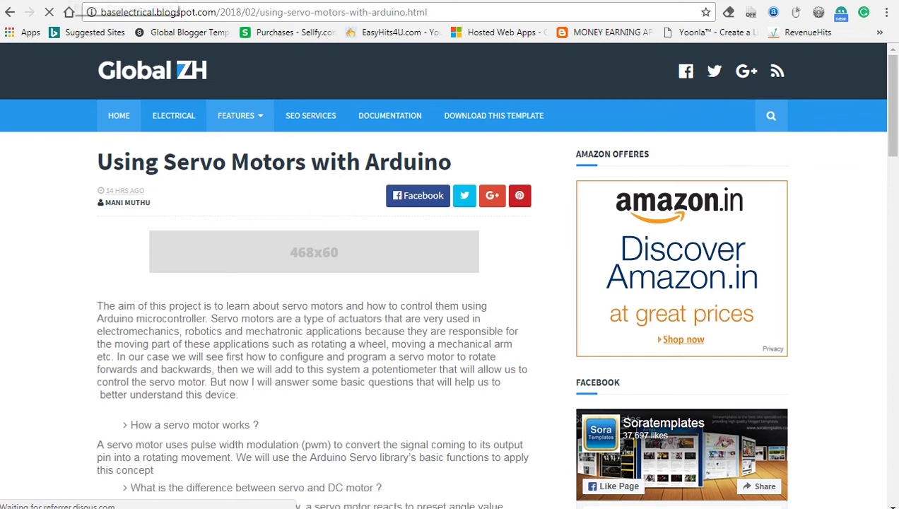
{"action": "key", "text": "ctrl+Tab"}
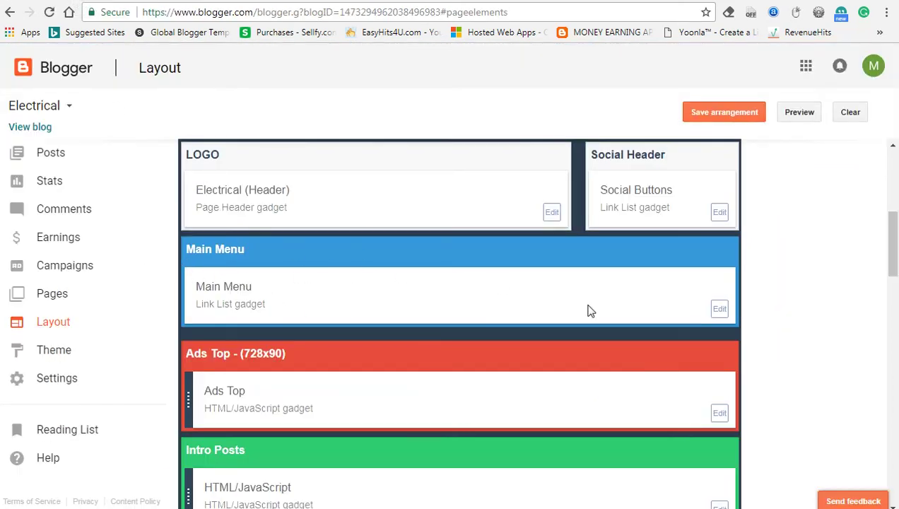
{"action": "left_click", "coordinate": [719, 308]}
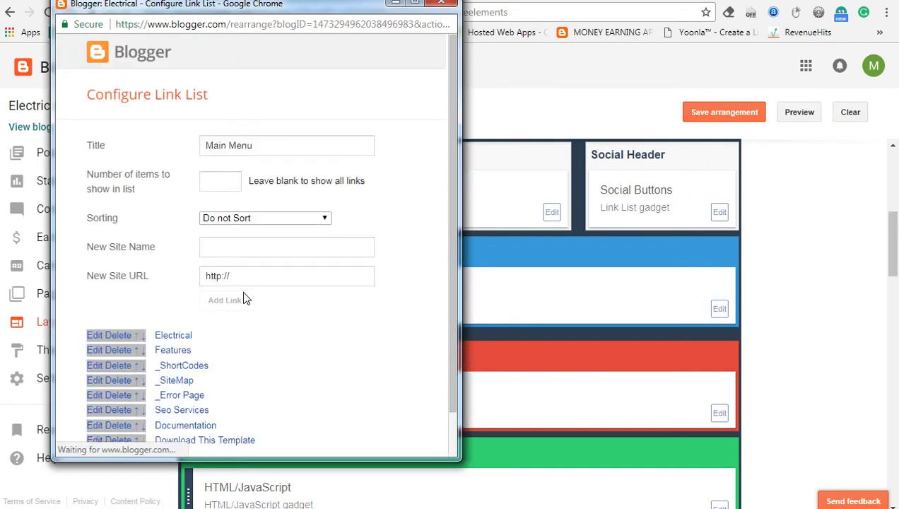
{"action": "left_click", "coordinate": [239, 247]}
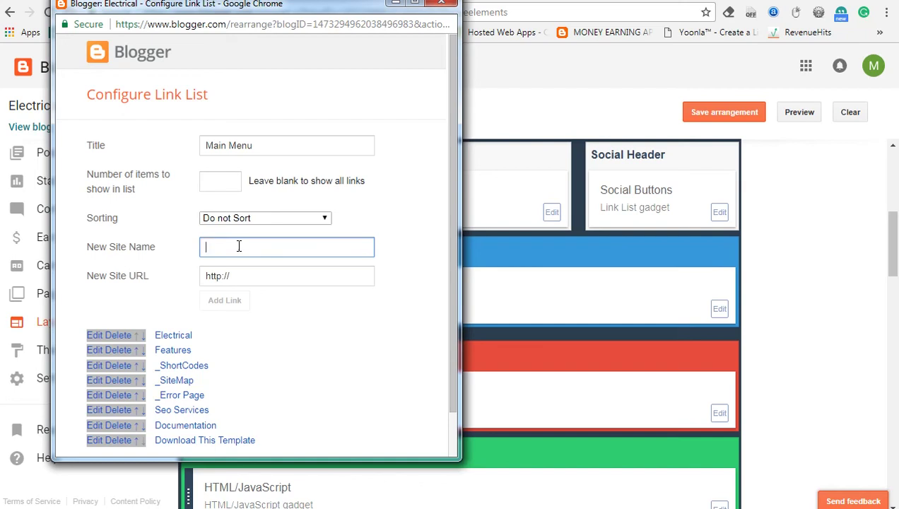
{"action": "type", "text": "Machines"}
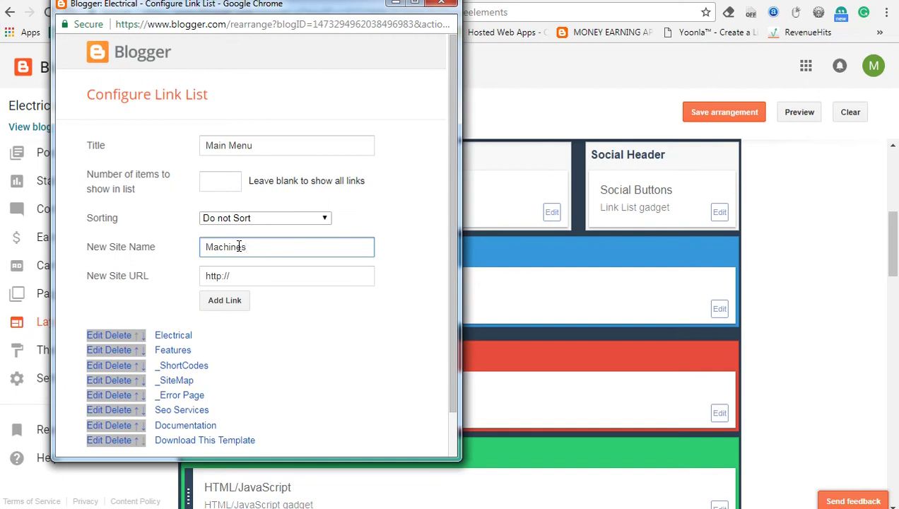
{"action": "left_click", "coordinate": [286, 276]}
{"action": "triple_click", "coordinate": [277, 276]}
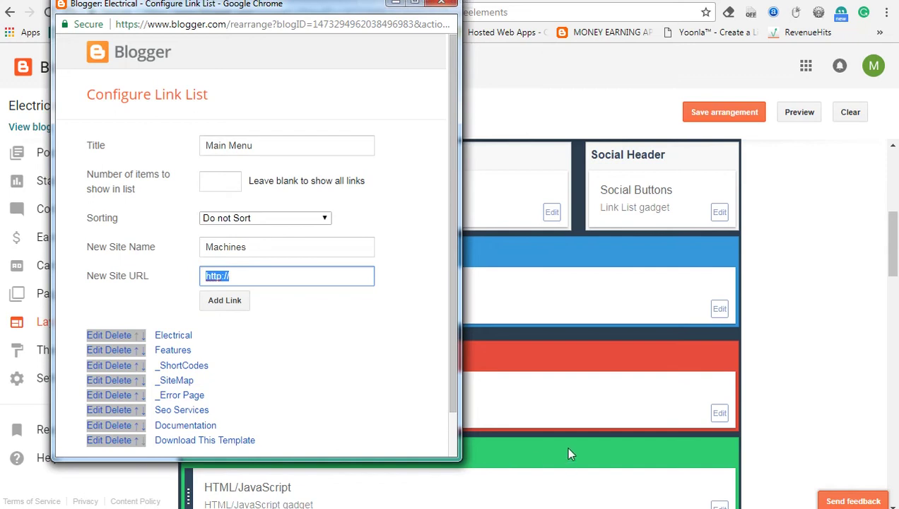
{"action": "left_click", "coordinate": [275, 278]}
{"action": "type", "text": "gg"}
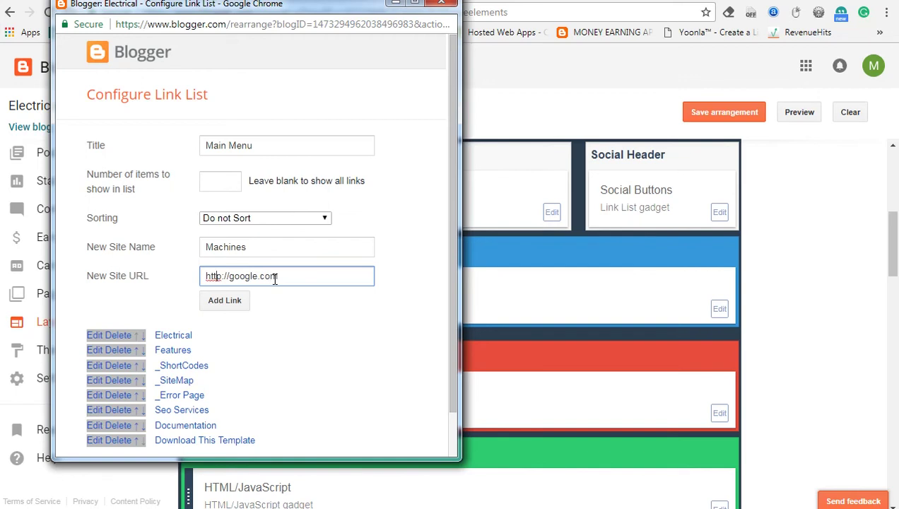
{"action": "type", "text": "s:"}
Prefix the new site name with an underscore to make it _Machines, and add the link to the Main Menu
{"action": "left_click", "coordinate": [211, 249]}
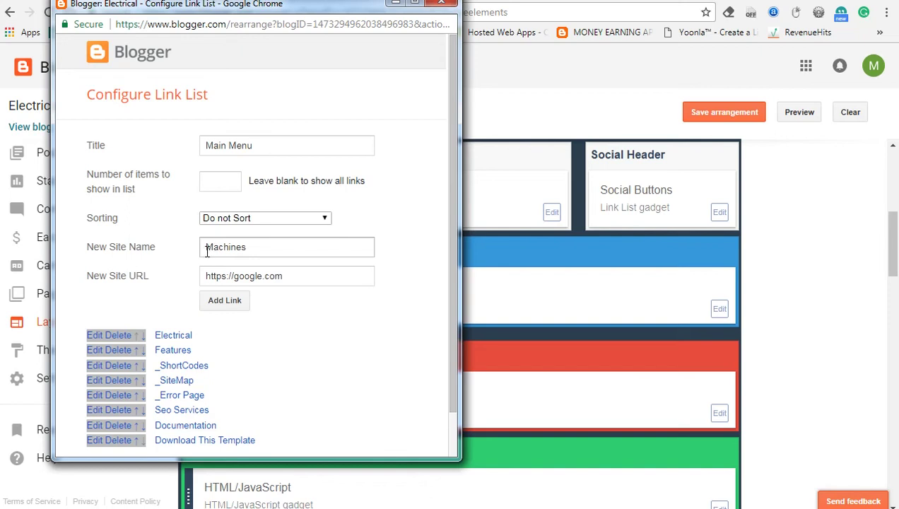
{"action": "left_click", "coordinate": [207, 251]}
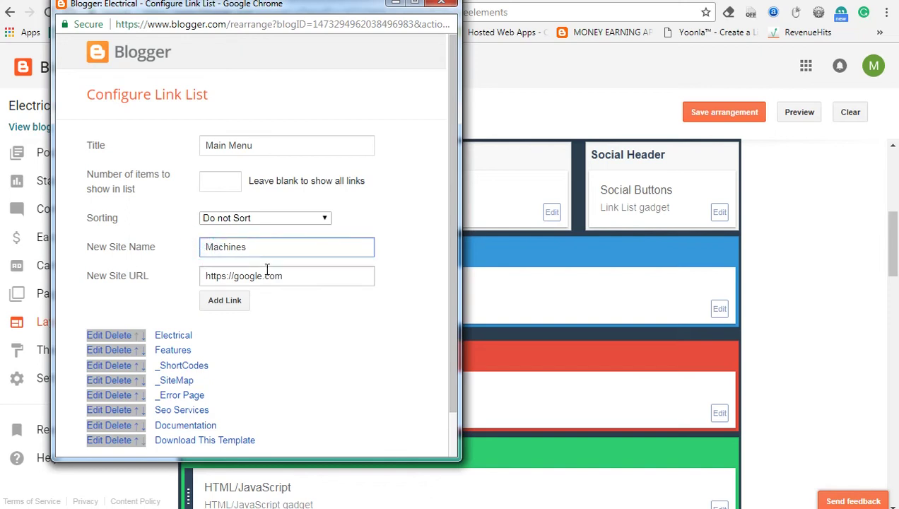
{"action": "type", "text": "_"}
{"action": "left_click", "coordinate": [233, 302]}
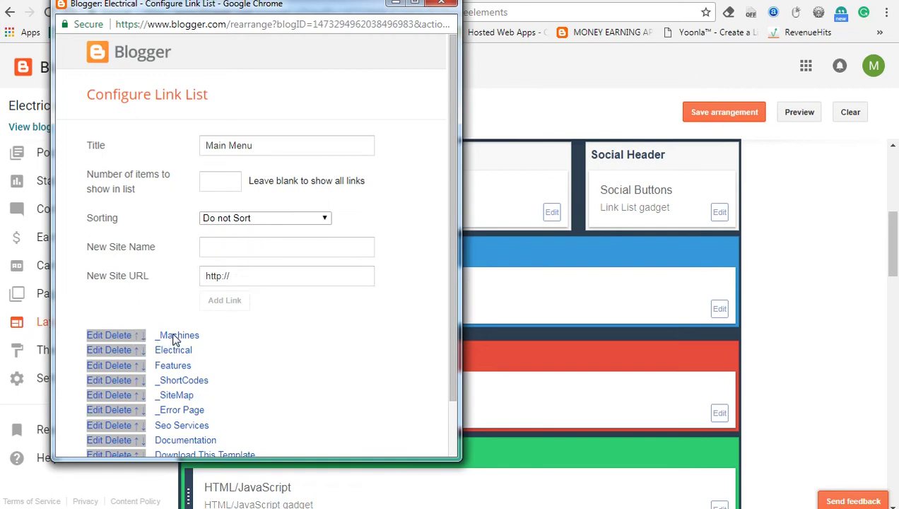
Move _Machines directly below Electrical in the link list, and save the Main Menu gadget and the layout arrangement
{"action": "left_click", "coordinate": [142, 336]}
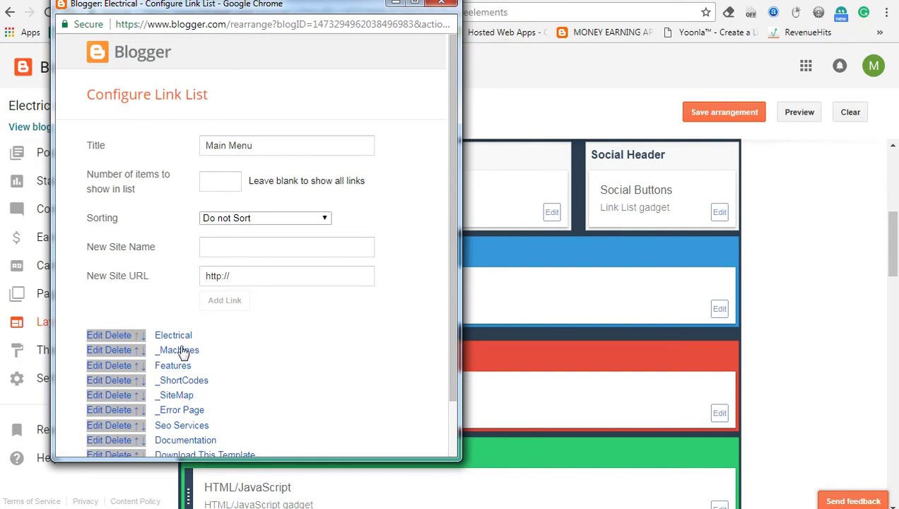
{"action": "scroll", "coordinate": [236, 336], "scroll_direction": "down", "scroll_amount": 2}
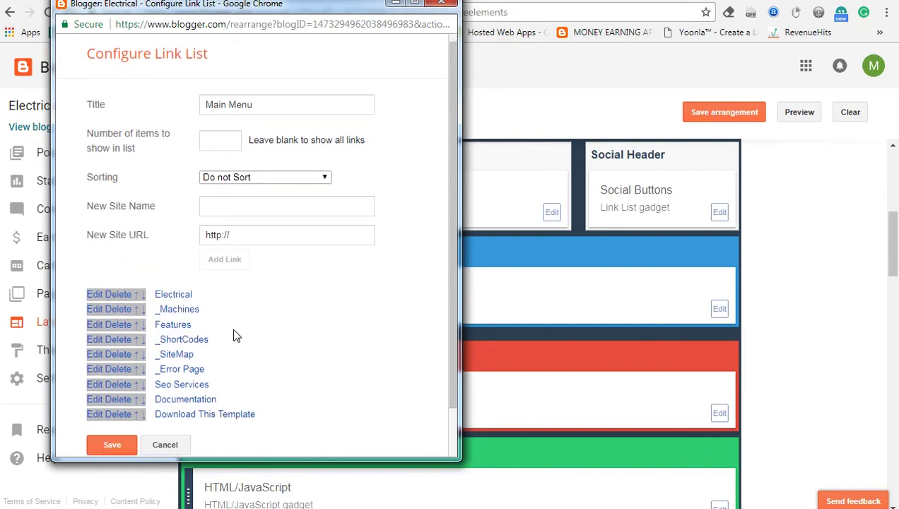
{"action": "left_click", "coordinate": [101, 426]}
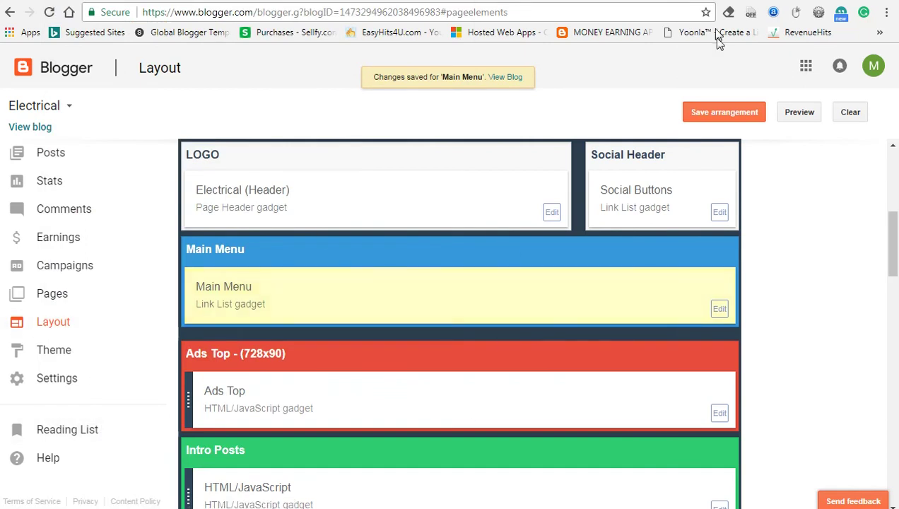
{"action": "left_click", "coordinate": [722, 123]}
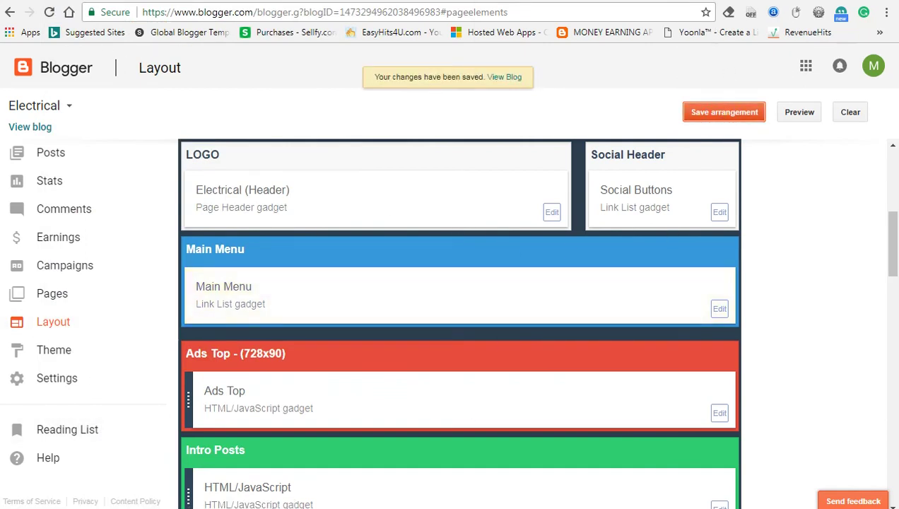
Reload the servo motors post, follow the Machines link under the Electrical menu, and return to the post
{"action": "key", "text": "ctrl+Tab"}
{"action": "left_click", "coordinate": [49, 12]}
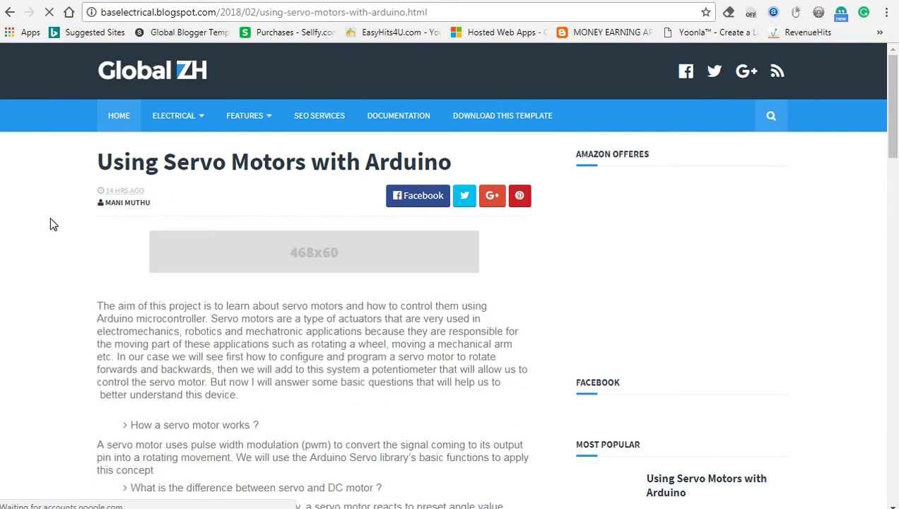
{"action": "mouse_move", "coordinate": [178, 118]}
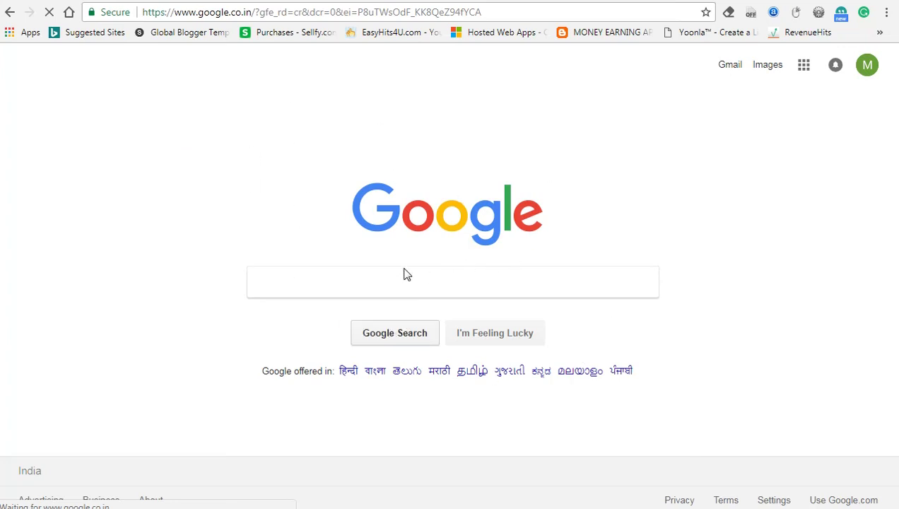
{"action": "left_click", "coordinate": [9, 14]}
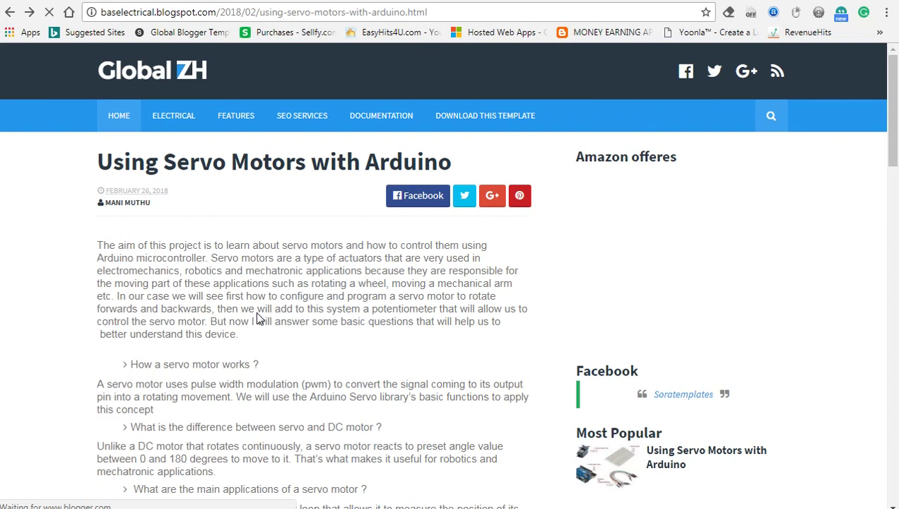
{"action": "scroll", "coordinate": [258, 311], "scroll_direction": "down", "scroll_amount": 4}
{"action": "scroll", "coordinate": [258, 309], "scroll_direction": "up", "scroll_amount": 5}
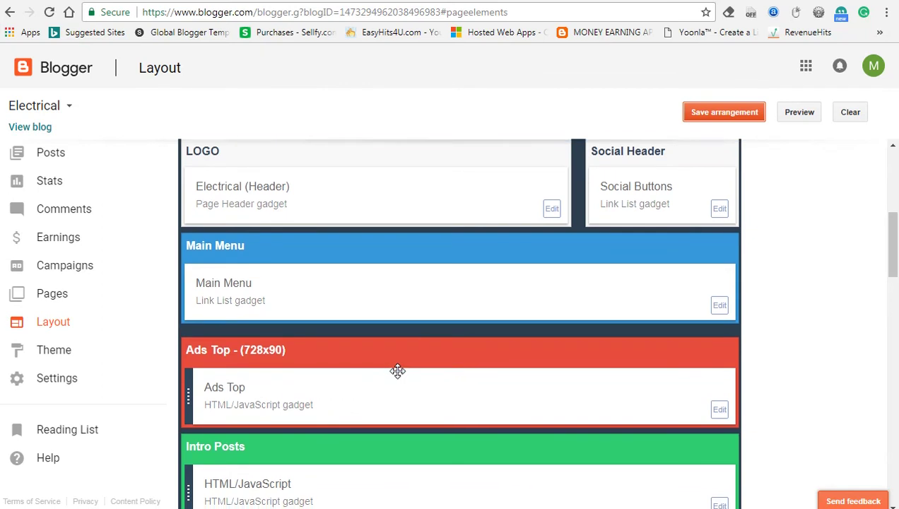
Open the Social Buttons gadget and check the name and URL stored in its facebook link
{"action": "scroll", "coordinate": [397, 369], "scroll_direction": "down", "scroll_amount": 1}
{"action": "scroll", "coordinate": [401, 353], "scroll_direction": "up", "scroll_amount": 5}
{"action": "scroll", "coordinate": [403, 358], "scroll_direction": "down", "scroll_amount": 4}
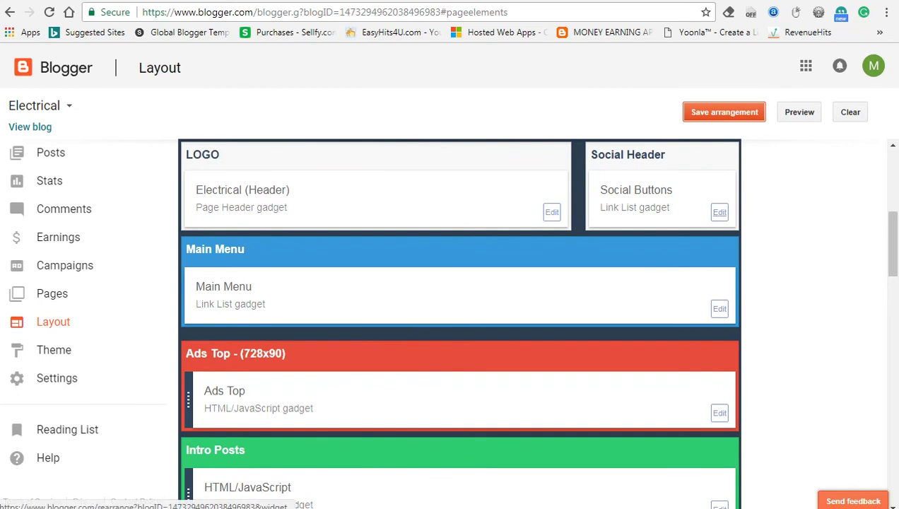
{"action": "left_click", "coordinate": [719, 213]}
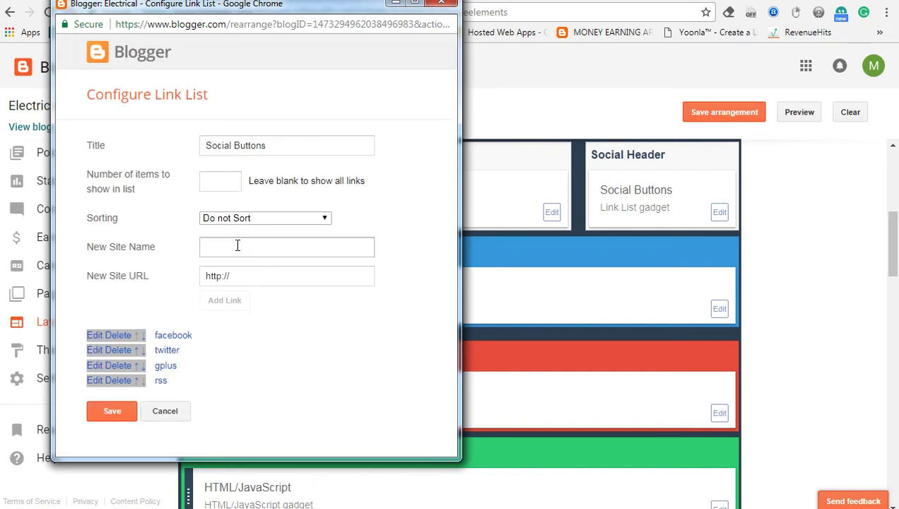
{"action": "left_click", "coordinate": [92, 338]}
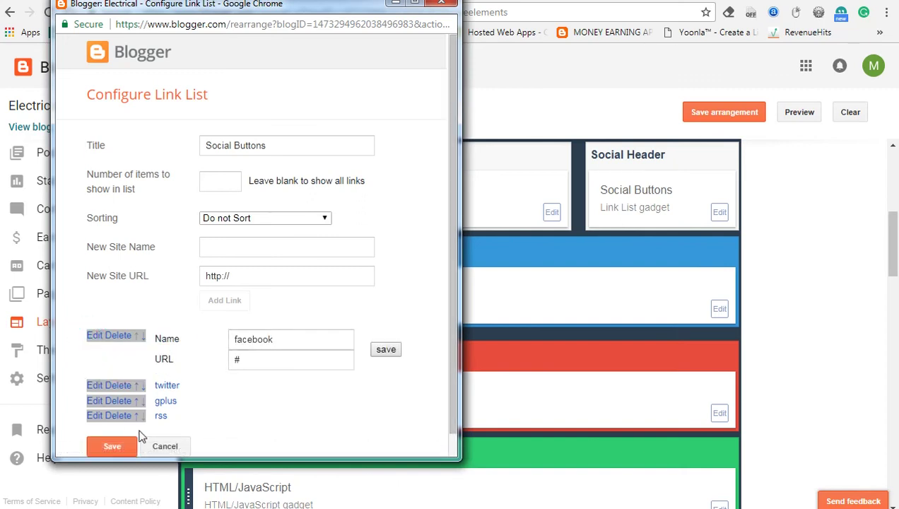
{"action": "left_click", "coordinate": [255, 248]}
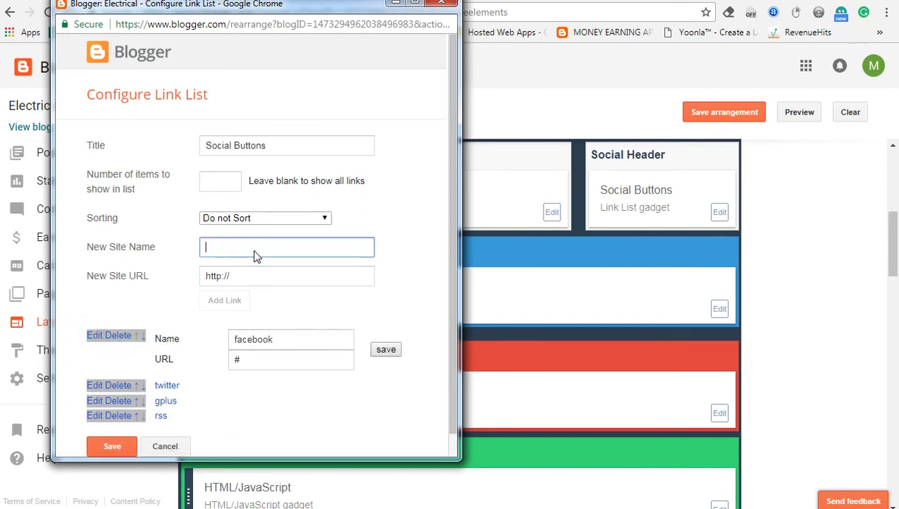
{"action": "left_click", "coordinate": [236, 248]}
{"action": "left_click", "coordinate": [386, 349]}
Enter Youtube as the new site name in Social Buttons, and look at the header social icons on the servo motors post
{"action": "left_click", "coordinate": [248, 253]}
{"action": "type", "text": "T"}
{"action": "type", "text": "Youtube"}
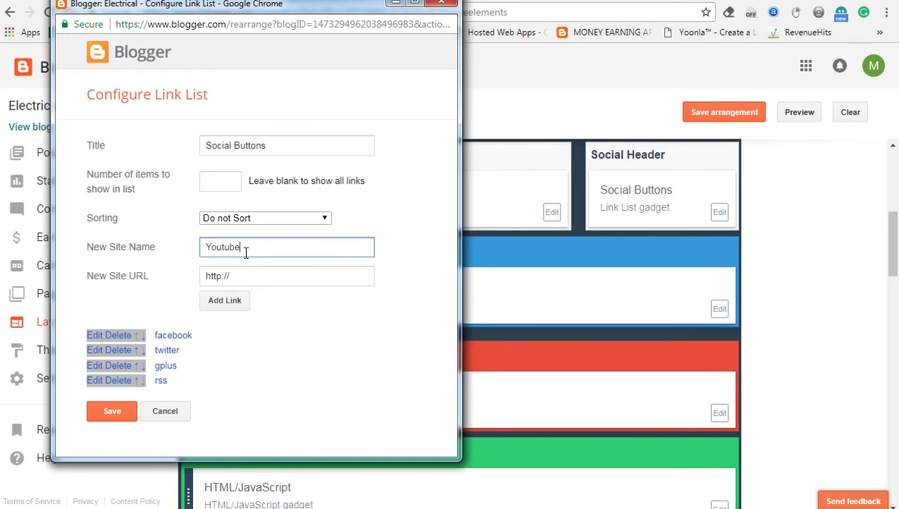
{"action": "left_click", "coordinate": [256, 279]}
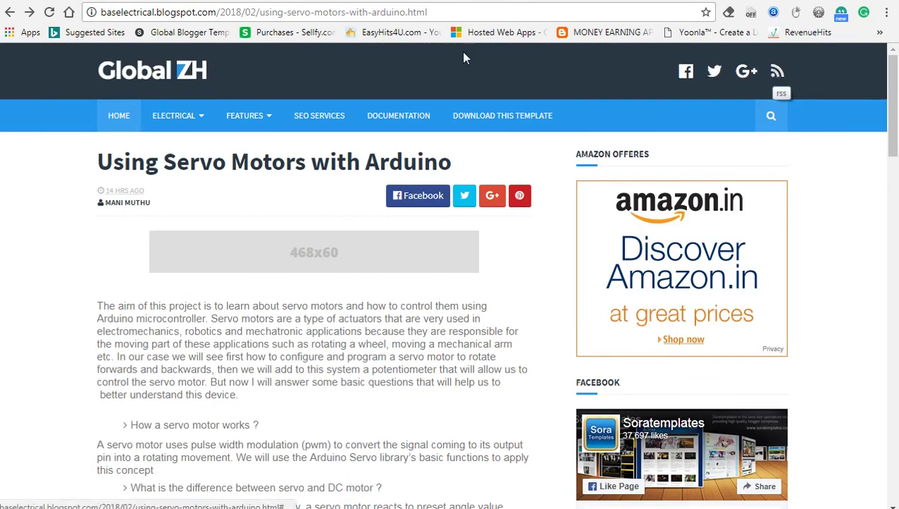
{"action": "left_click", "coordinate": [127, 2]}
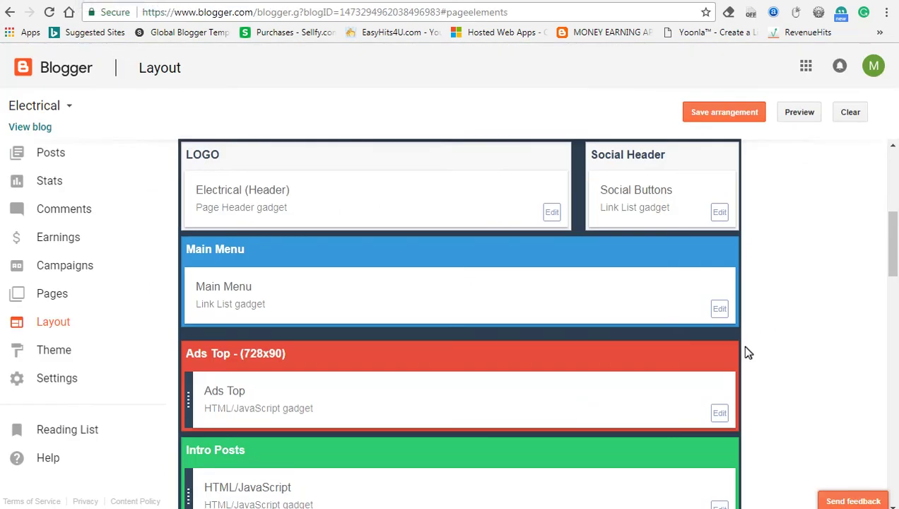
{"action": "left_click", "coordinate": [368, 472]}
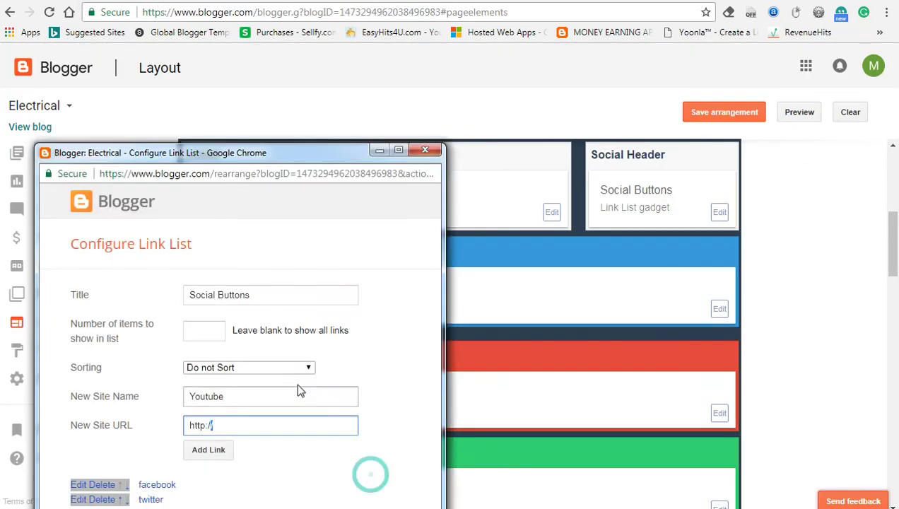
{"action": "left_click", "coordinate": [251, 428]}
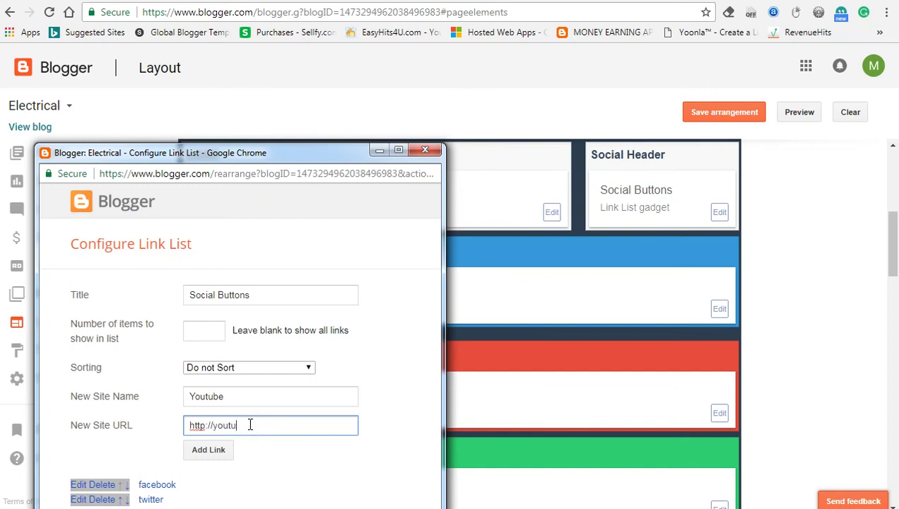
{"action": "type", "text": "youtube.com"}
{"action": "key", "text": "Home"}
{"action": "key", "text": "Right"}
{"action": "key", "text": "Right"}
{"action": "key", "text": "Right"}
{"action": "key", "text": "Right"}
{"action": "type", "text": "s"}
{"action": "left_click", "coordinate": [209, 451]}
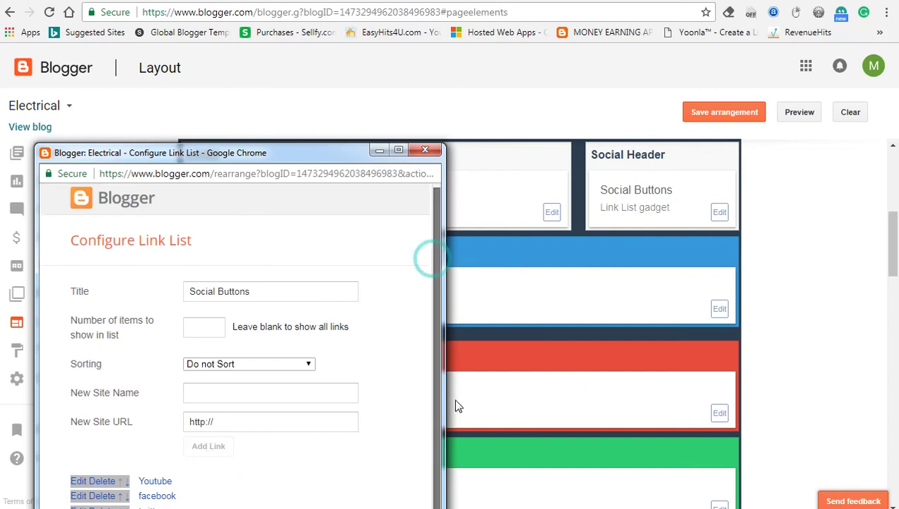
Save the Social Buttons gadget with the added Youtube link, and save the layout arrangement
{"action": "left_click_drag", "start_coordinate": [894, 227], "coordinate": [884, 311]}
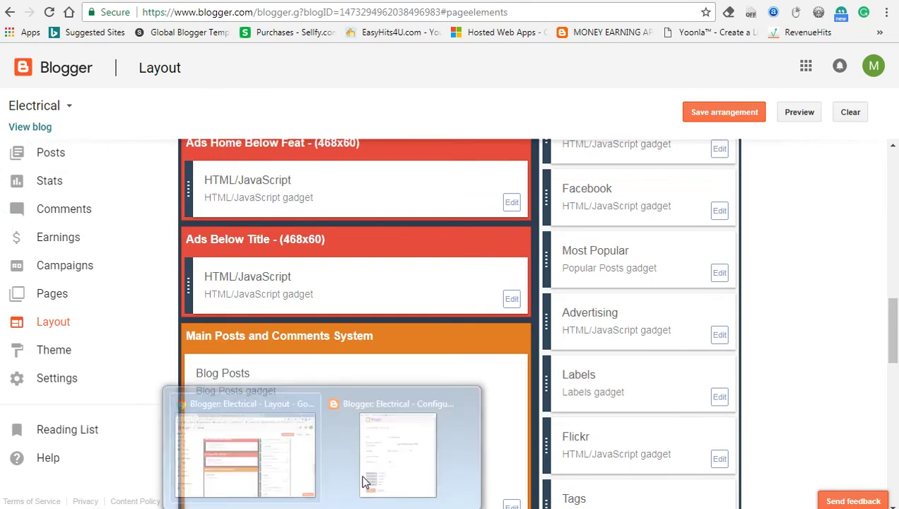
{"action": "left_click", "coordinate": [361, 475]}
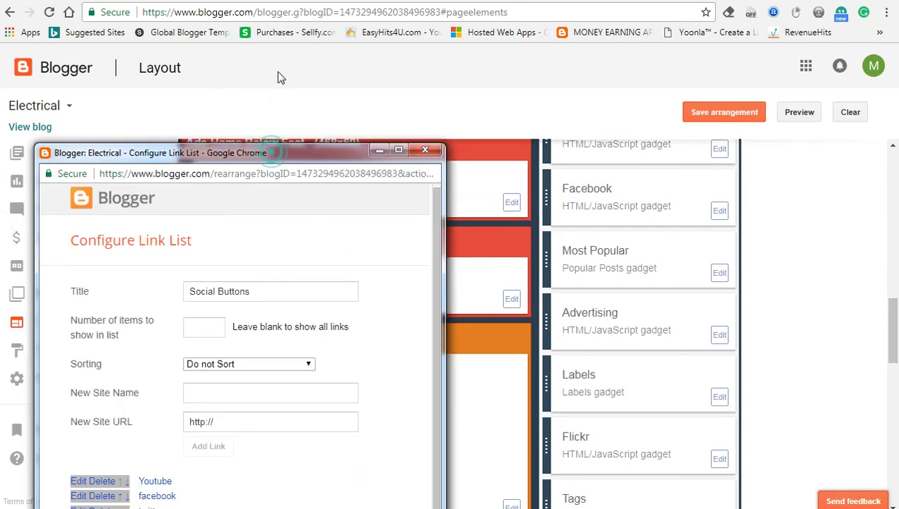
{"action": "left_click_drag", "start_coordinate": [200, 161], "coordinate": [234, 47]}
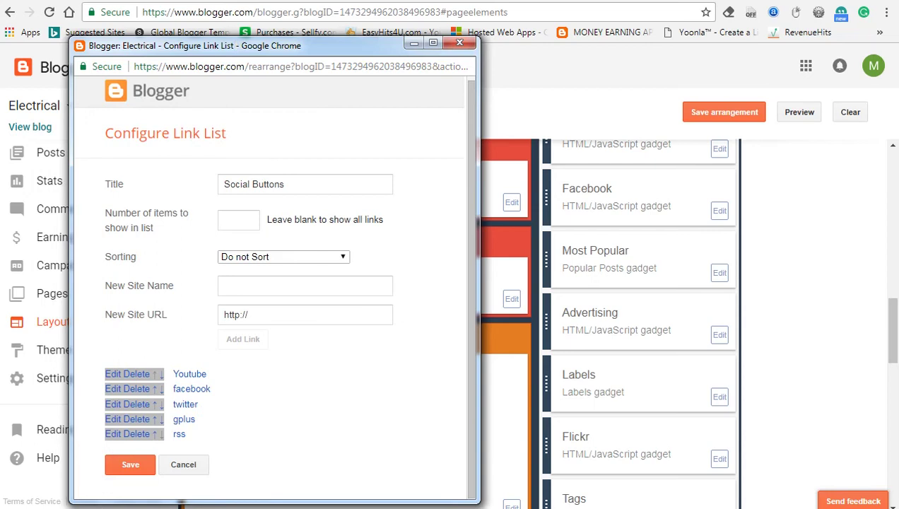
{"action": "left_click", "coordinate": [134, 472]}
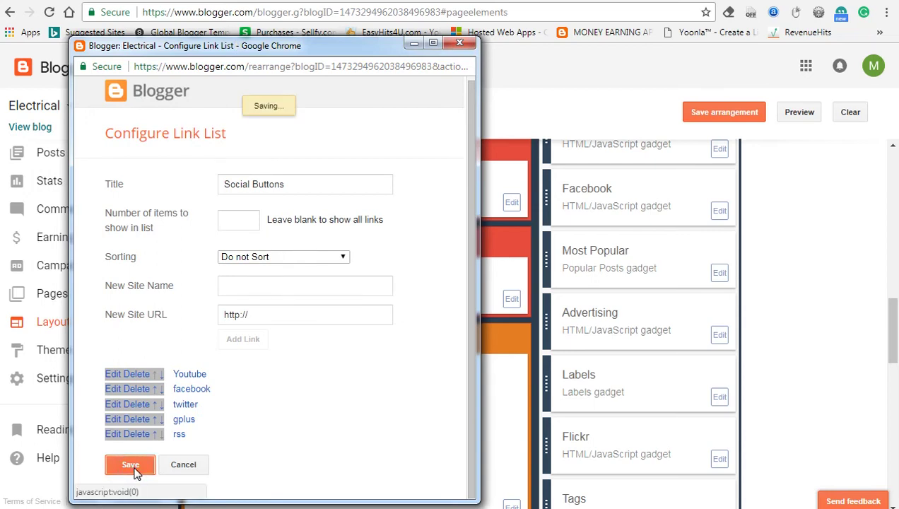
{"action": "left_click", "coordinate": [722, 116]}
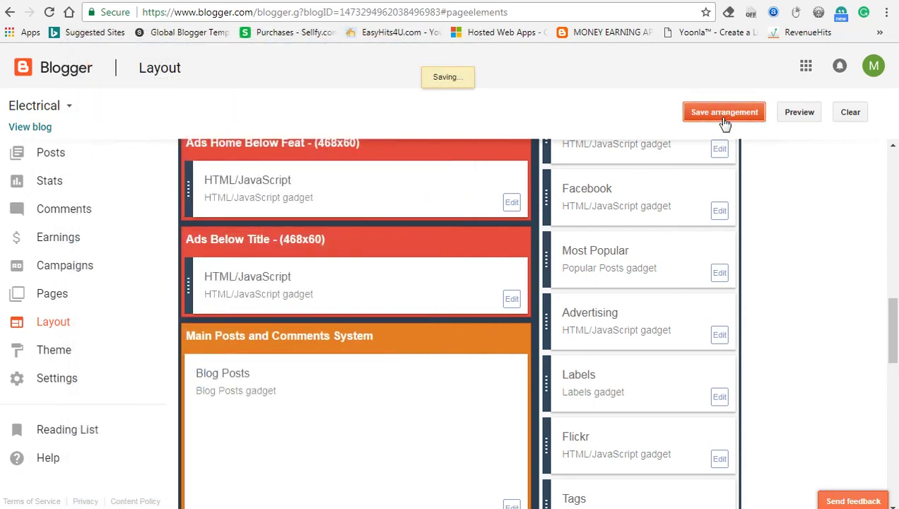
Reload the servo motors post to check its header social icons, and return to the blog layout
{"action": "left_click", "coordinate": [29, 12]}
{"action": "left_click", "coordinate": [48, 10]}
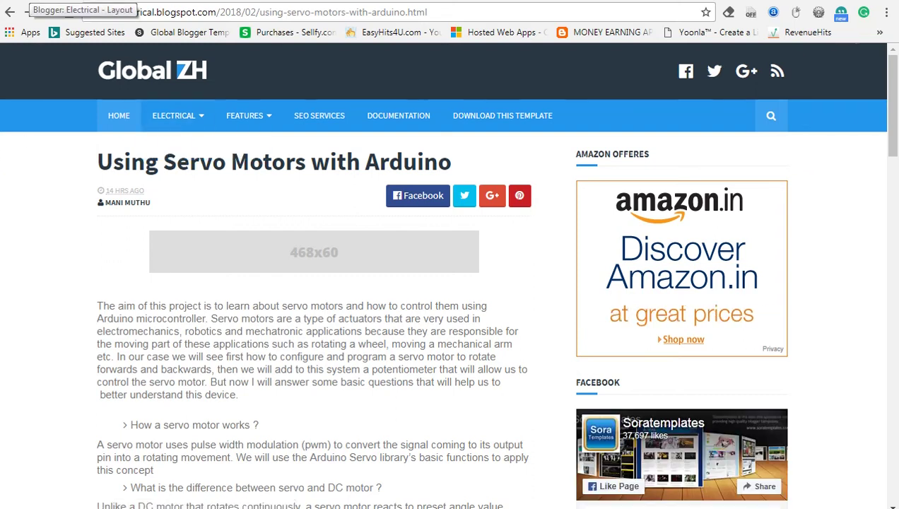
{"action": "left_click", "coordinate": [70, 1]}
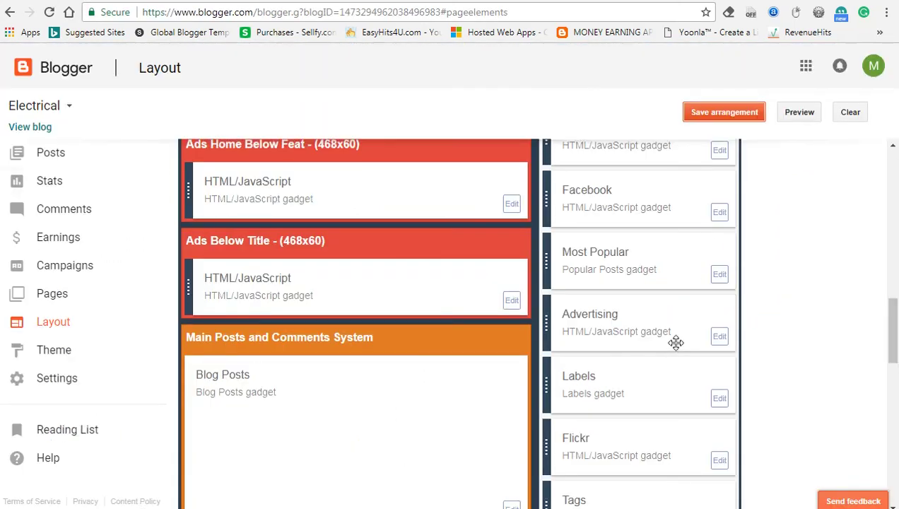
{"action": "scroll", "coordinate": [675, 342], "scroll_direction": "up", "scroll_amount": 4}
{"action": "scroll", "coordinate": [675, 346], "scroll_direction": "up", "scroll_amount": 2}
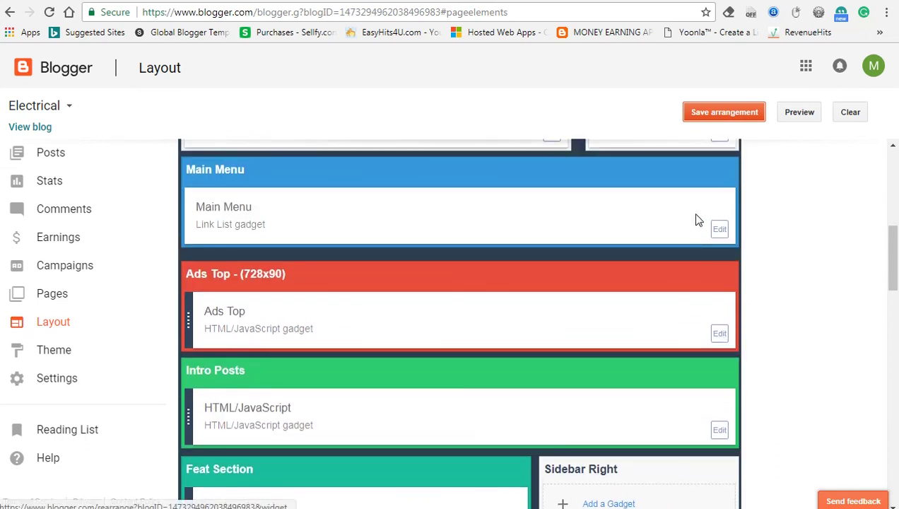
{"action": "left_click", "coordinate": [719, 228]}
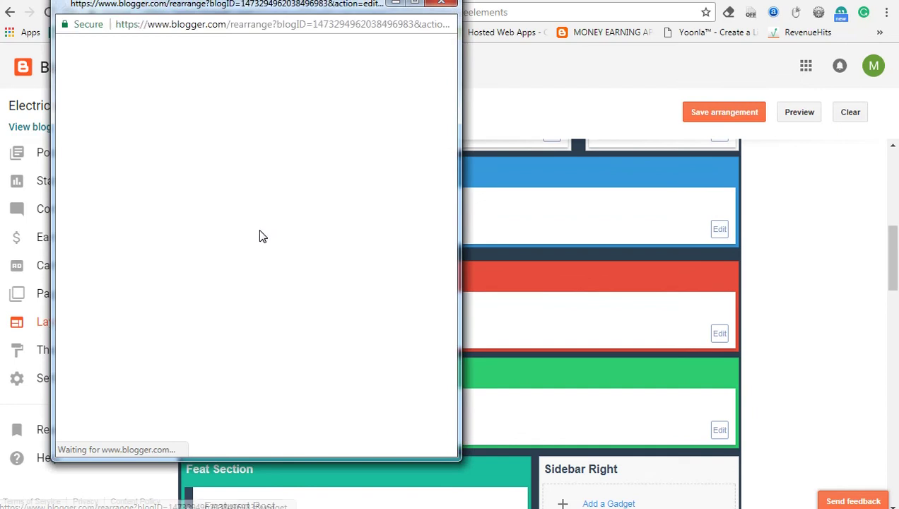
{"action": "left_click", "coordinate": [439, 3]}
Rename the Youtube link in the Social Buttons gadget to YouTube, and save the gadget and the layout arrangement
{"action": "scroll", "coordinate": [566, 324], "scroll_direction": "up", "scroll_amount": 2}
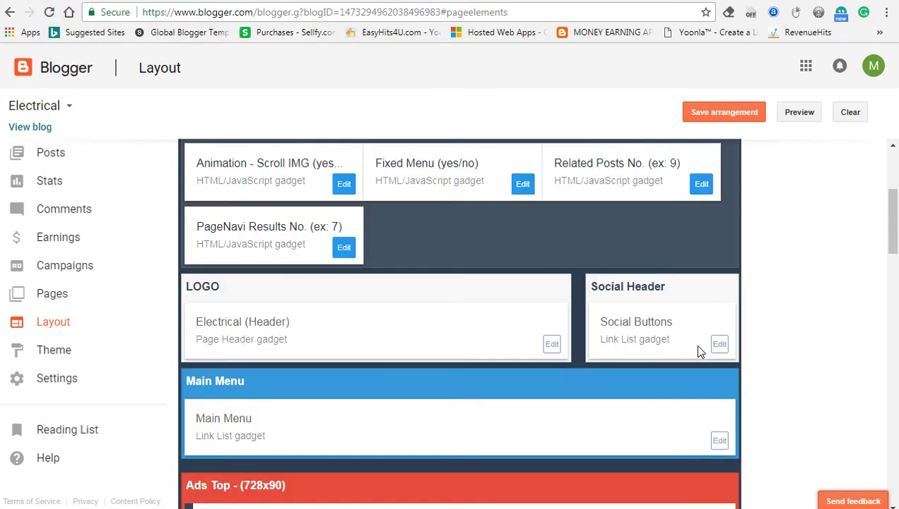
{"action": "left_click", "coordinate": [718, 345]}
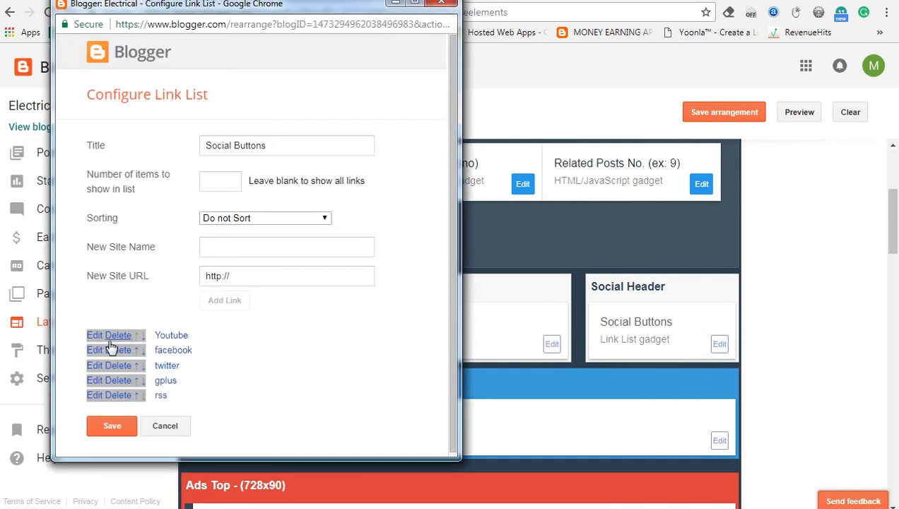
{"action": "left_click", "coordinate": [99, 338]}
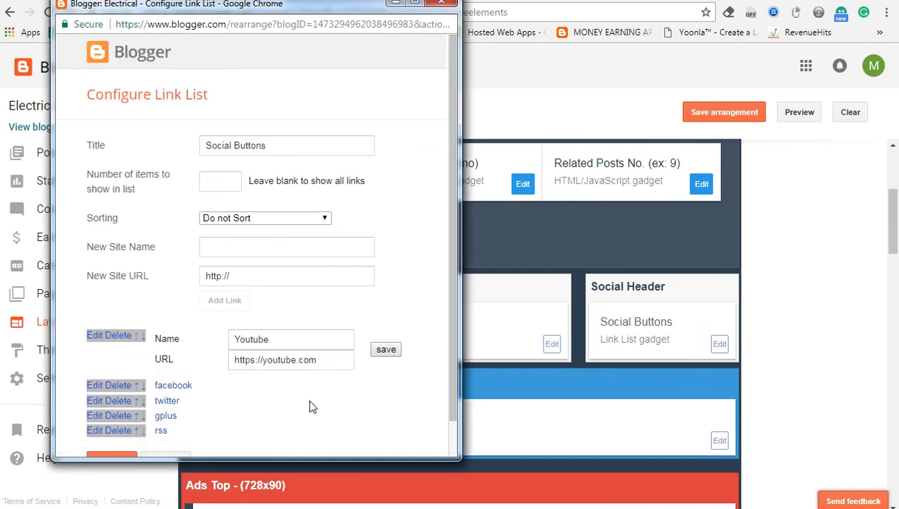
{"action": "left_click", "coordinate": [261, 348]}
{"action": "left_click", "coordinate": [256, 339]}
{"action": "key", "text": "BackSpace"}
{"action": "type", "text": "T"}
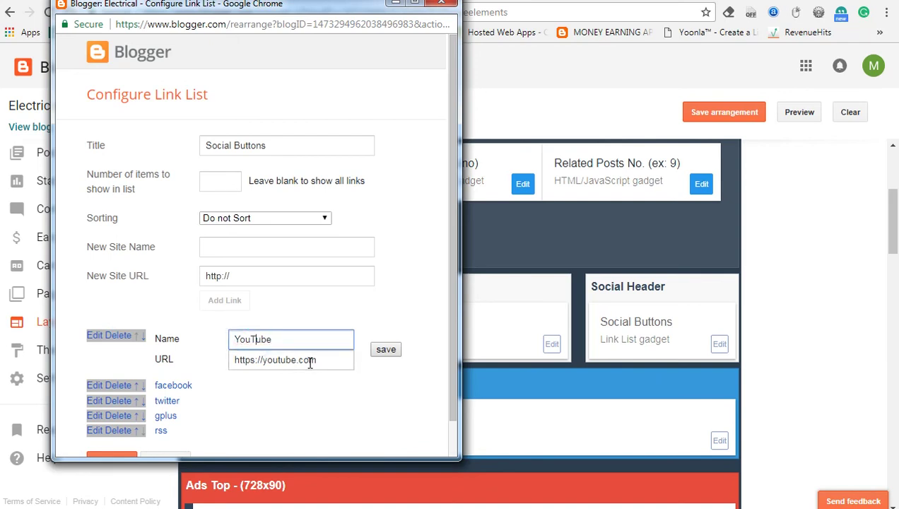
{"action": "left_click", "coordinate": [384, 351]}
{"action": "left_click", "coordinate": [111, 425]}
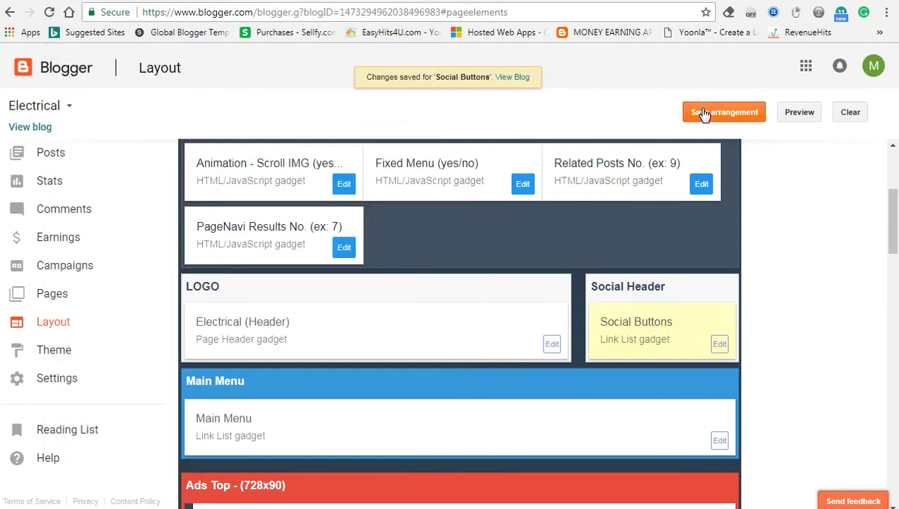
{"action": "left_click", "coordinate": [705, 112]}
Check the renamed YouTube link in the servo motors post header after reloading, and go back to the layout
{"action": "key", "text": "ctrl+Tab"}
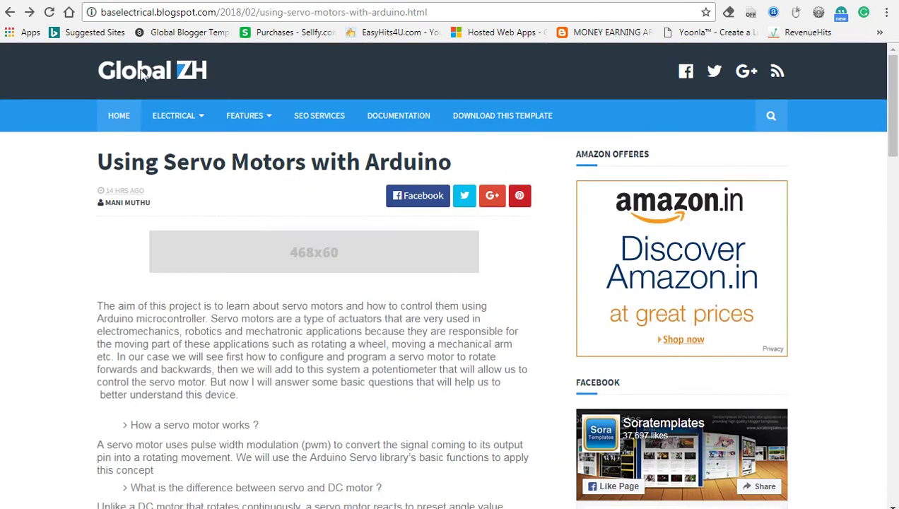
{"action": "left_click", "coordinate": [50, 12]}
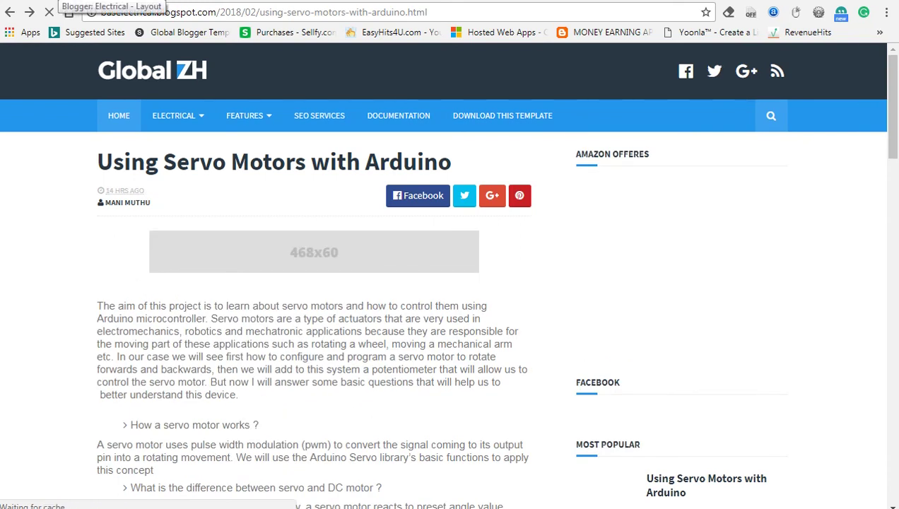
{"action": "left_click", "coordinate": [71, 2]}
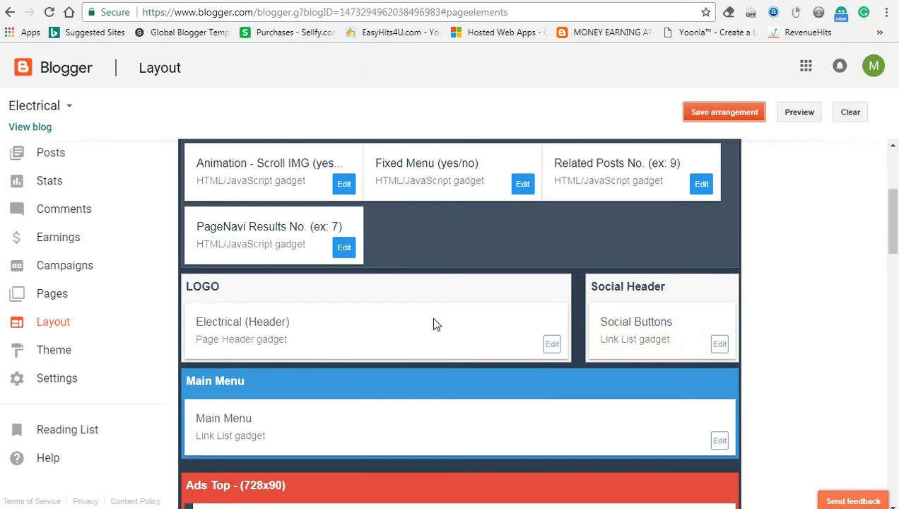
Examine the favicon on the Amazon Associates browser tab as an example, and return to the layout with the Favicon gadget
{"action": "scroll", "coordinate": [435, 323], "scroll_direction": "down", "scroll_amount": 1}
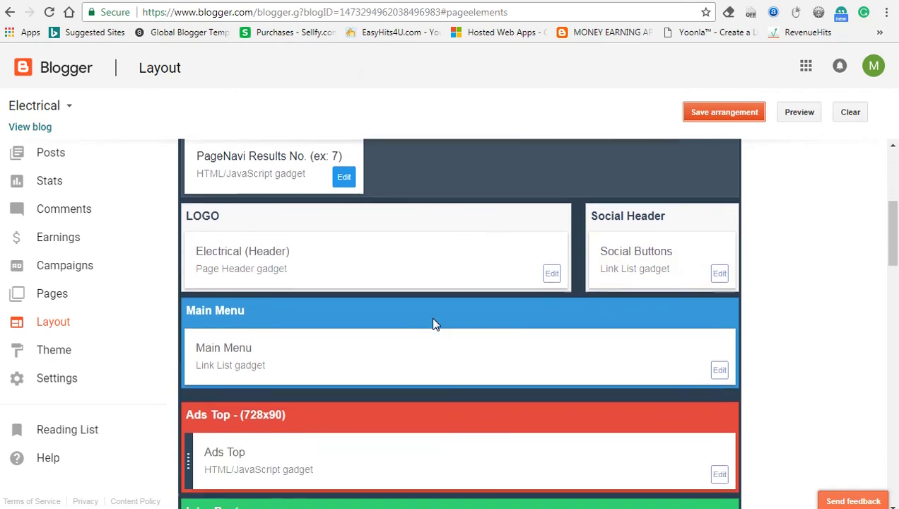
{"action": "scroll", "coordinate": [434, 323], "scroll_direction": "up", "scroll_amount": 1}
{"action": "scroll", "coordinate": [434, 324], "scroll_direction": "up", "scroll_amount": 2}
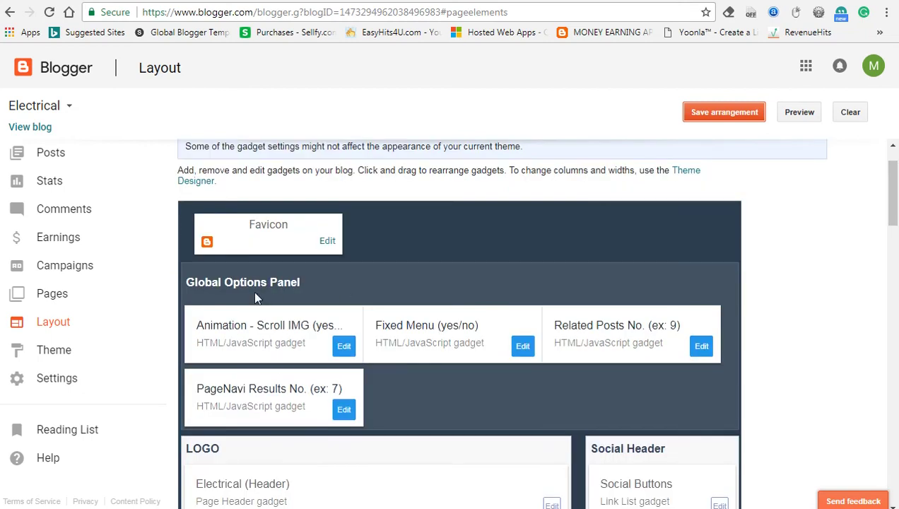
{"action": "scroll", "coordinate": [219, 141], "scroll_direction": "up", "scroll_amount": 1}
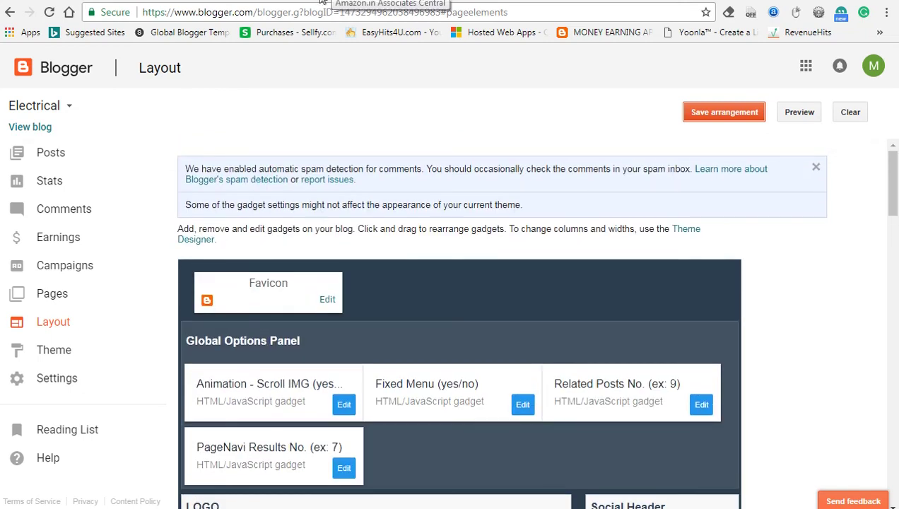
{"action": "left_click", "coordinate": [351, 2]}
{"action": "left_click_drag", "start_coordinate": [334, 1], "coordinate": [326, 142]}
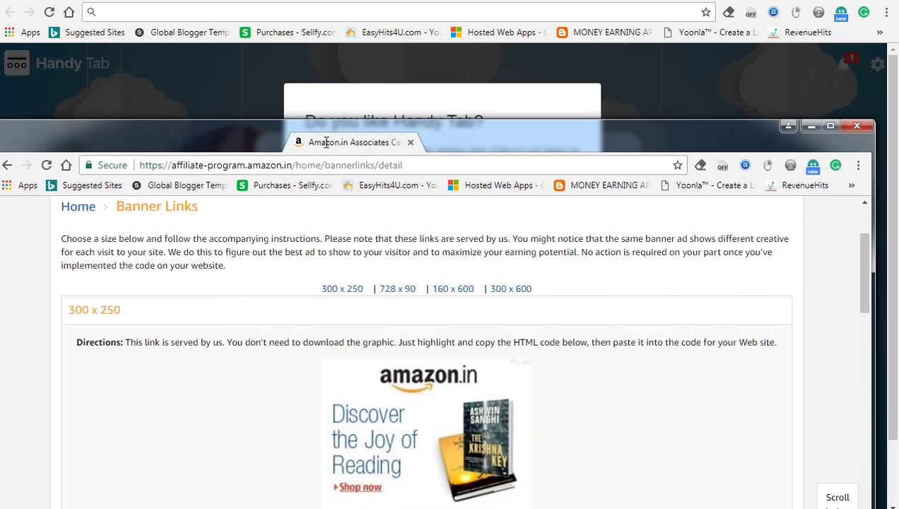
{"action": "left_click_drag", "start_coordinate": [326, 142], "coordinate": [325, 2]}
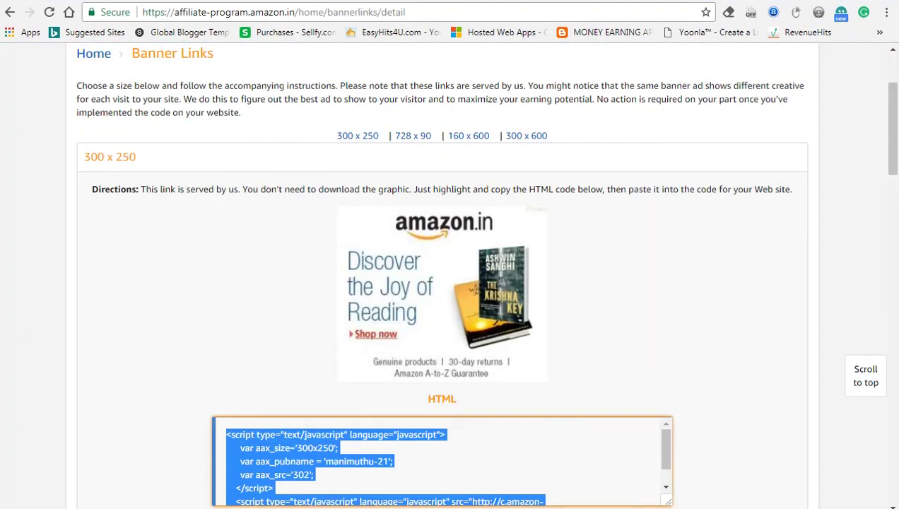
{"action": "key", "text": "ctrl+Tab"}
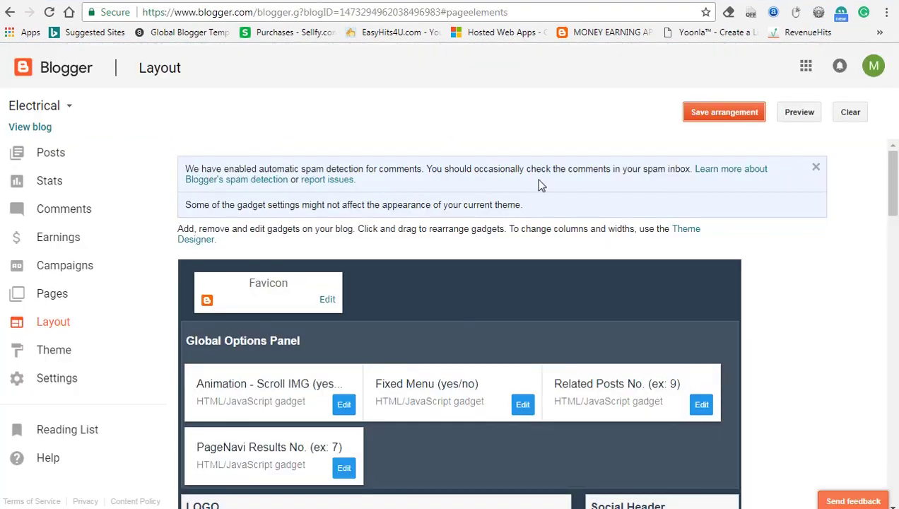
Open the Favicon gadget's configuration to view the custom favicon upload option, and return to the layout
{"action": "left_click", "coordinate": [327, 300]}
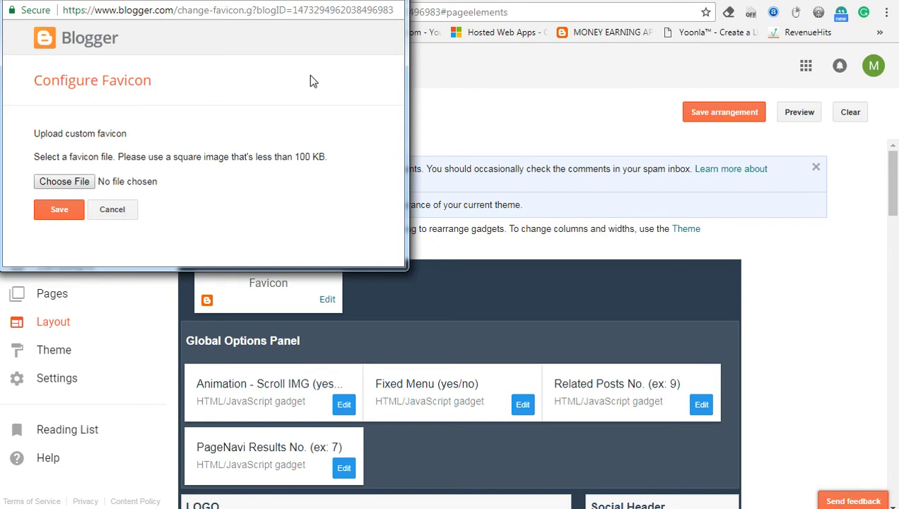
{"action": "left_click", "coordinate": [550, 288]}
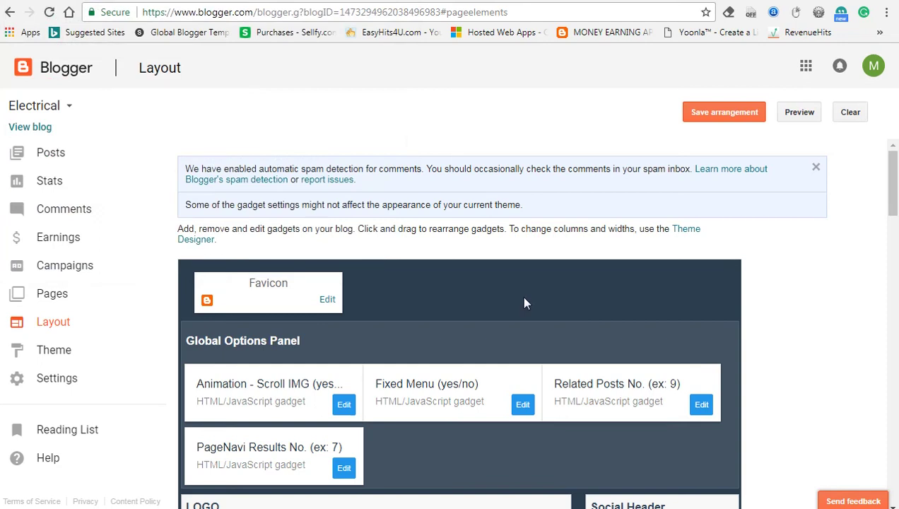
Remove the Tags labels gadget from the Footer 02 section of the layout and confirm its removal
{"action": "scroll", "coordinate": [524, 302], "scroll_direction": "down", "scroll_amount": 3}
{"action": "scroll", "coordinate": [523, 303], "scroll_direction": "down", "scroll_amount": 4}
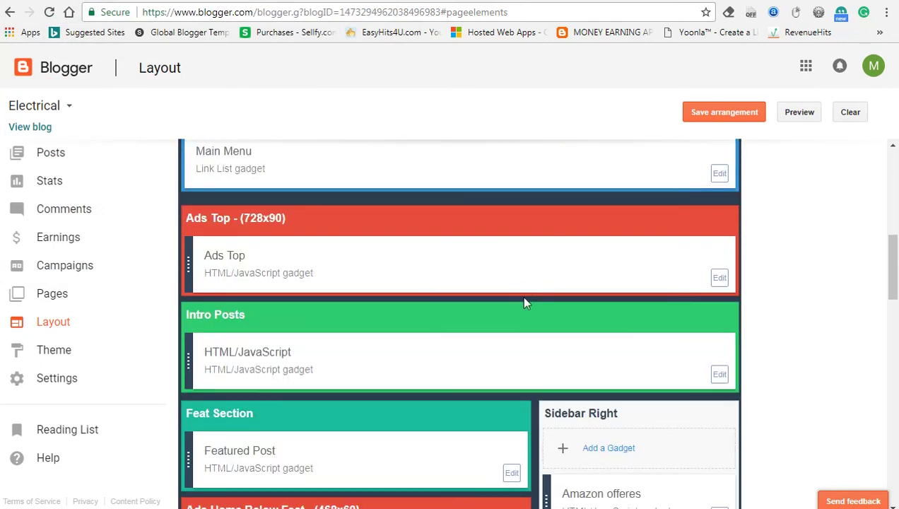
{"action": "scroll", "coordinate": [523, 299], "scroll_direction": "down", "scroll_amount": 10}
{"action": "scroll", "coordinate": [524, 302], "scroll_direction": "down", "scroll_amount": 1}
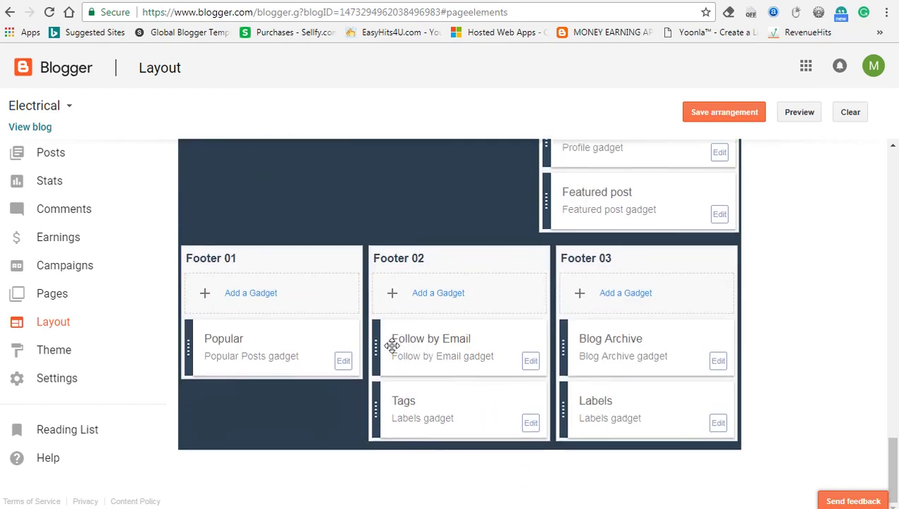
{"action": "left_click", "coordinate": [532, 424]}
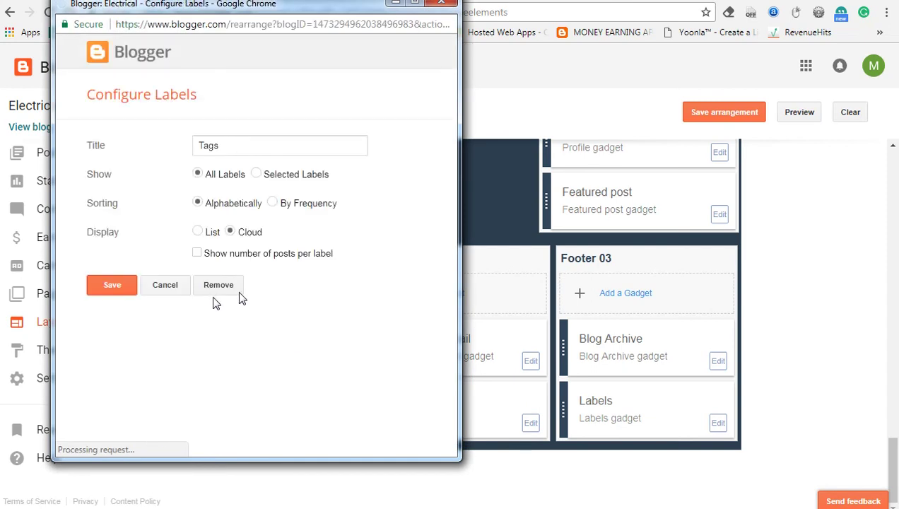
{"action": "left_click", "coordinate": [215, 290]}
{"action": "left_click", "coordinate": [315, 94]}
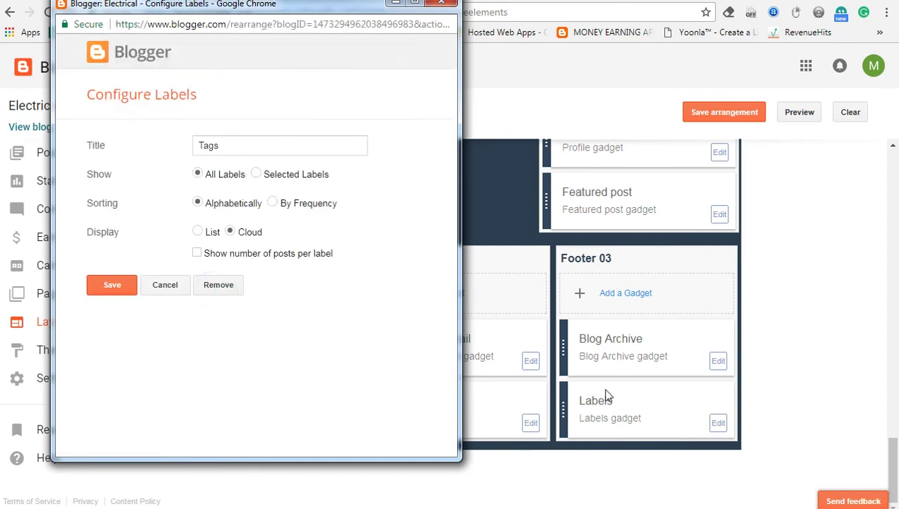
Remove the Labels gadget from the Footer 03 section and confirm its removal
{"action": "left_click", "coordinate": [718, 424]}
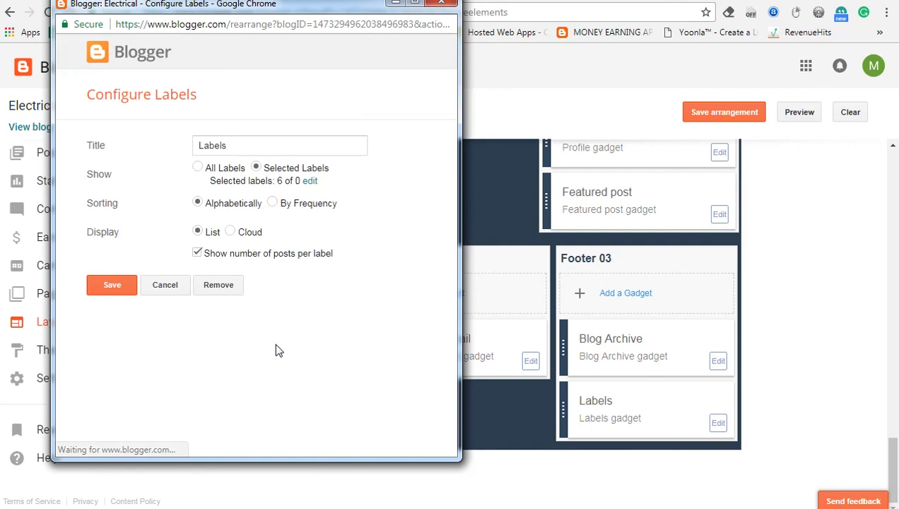
{"action": "left_click", "coordinate": [215, 282]}
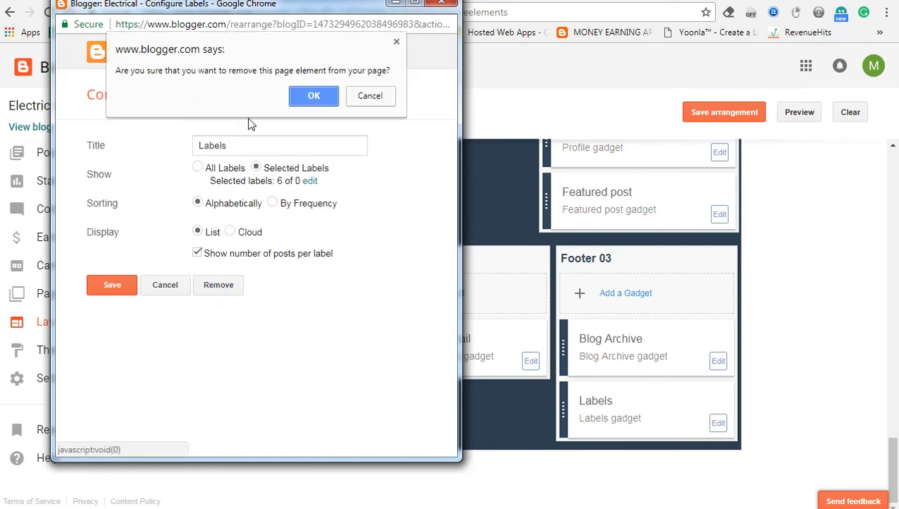
{"action": "left_click", "coordinate": [292, 98]}
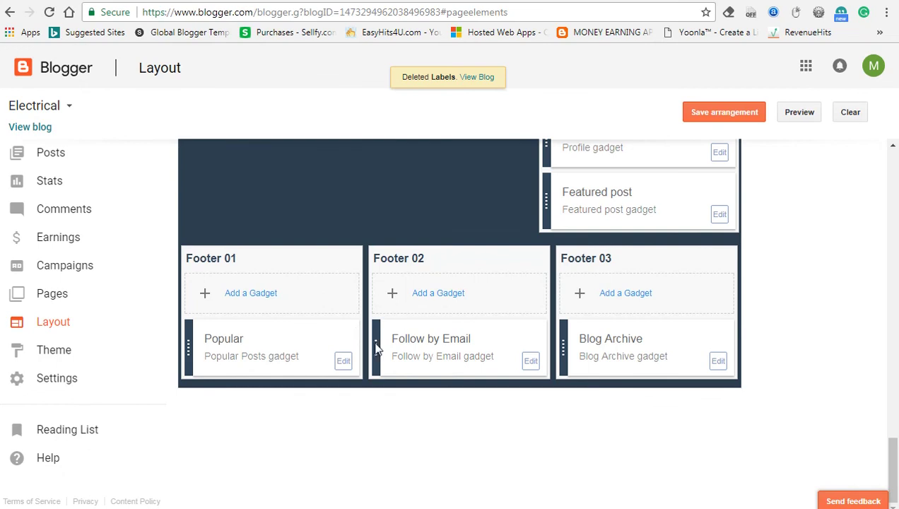
Add a Text gadget to the Footer 02 section and title it About
{"action": "left_click", "coordinate": [441, 297]}
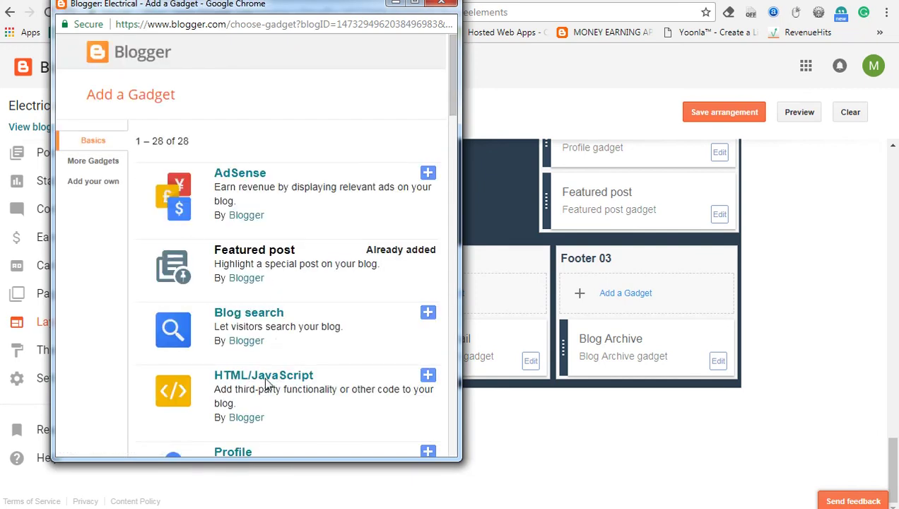
{"action": "scroll", "coordinate": [298, 373], "scroll_direction": "down", "scroll_amount": 7}
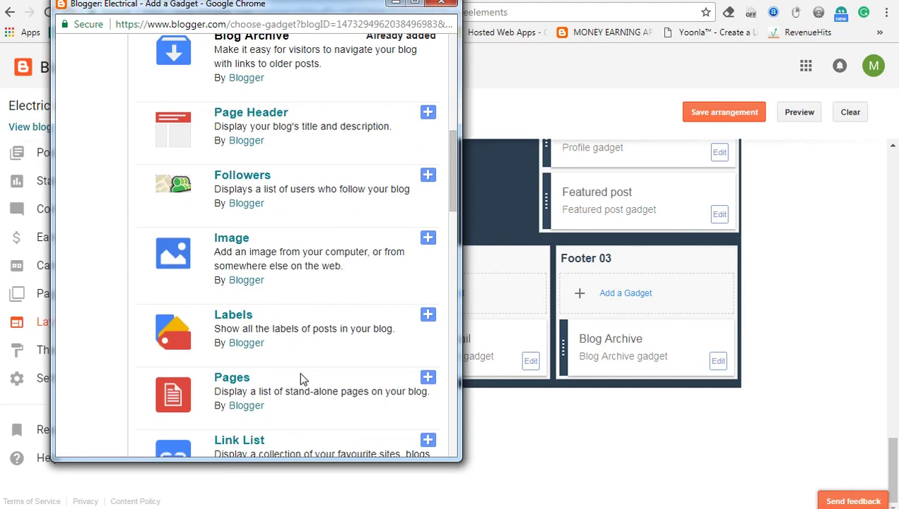
{"action": "scroll", "coordinate": [299, 379], "scroll_direction": "down", "scroll_amount": 3}
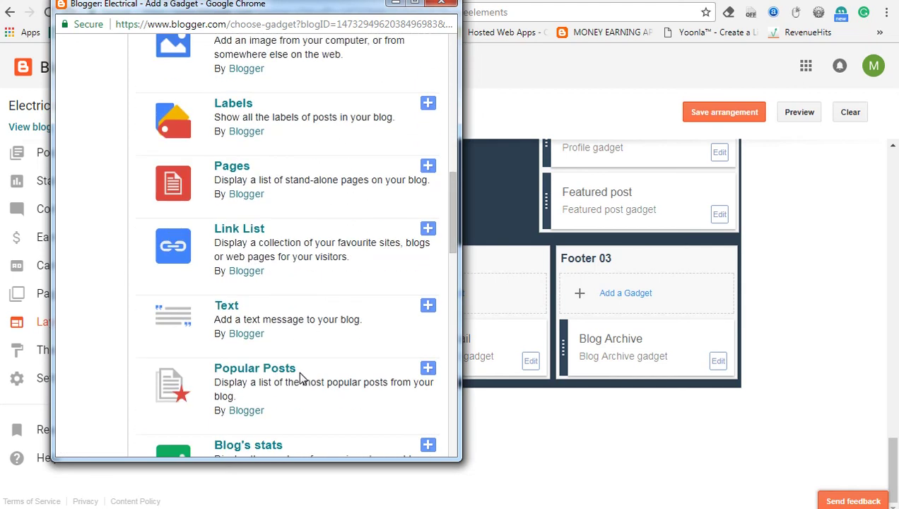
{"action": "left_click", "coordinate": [427, 307]}
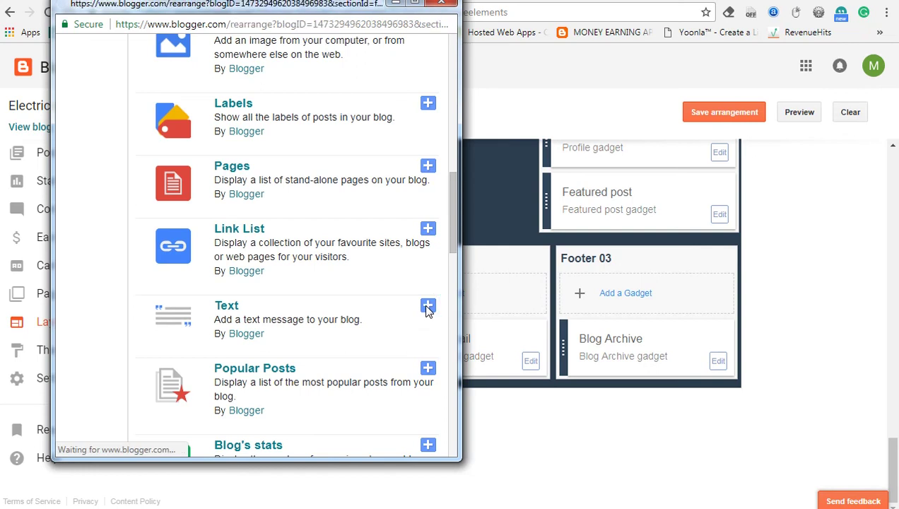
{"action": "left_click", "coordinate": [111, 156]}
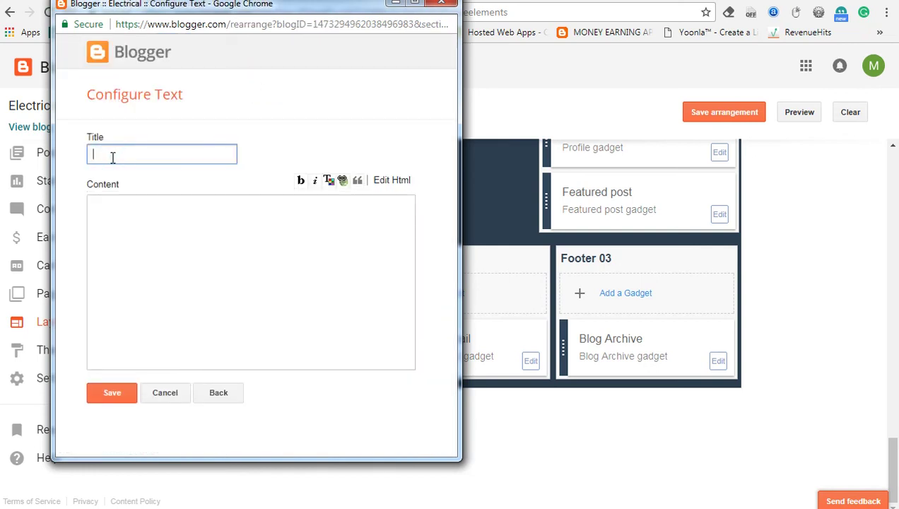
{"action": "type", "text": "A"}
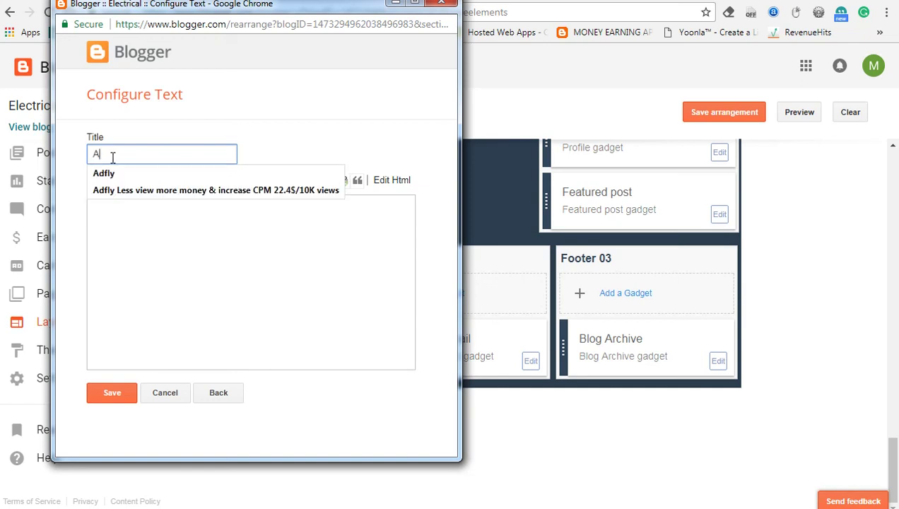
{"action": "type", "text": "blout"}
{"action": "key", "text": "Tab"}
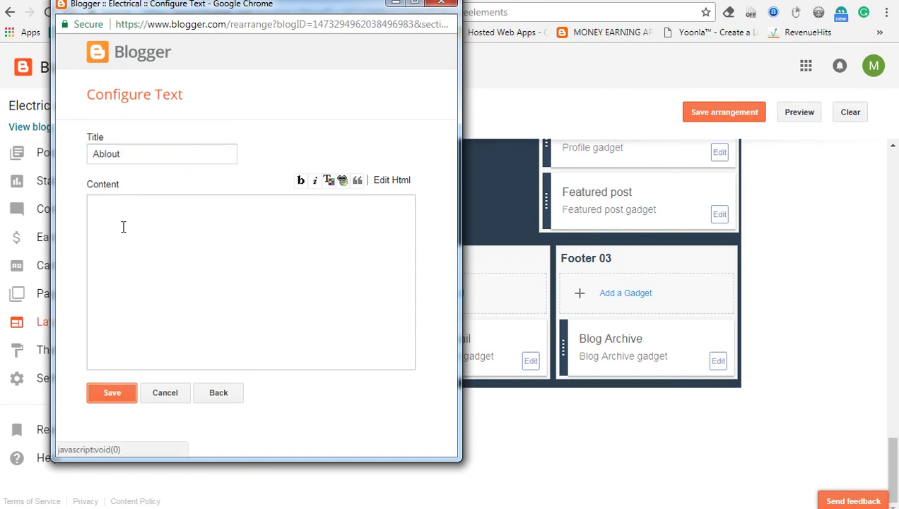
{"action": "left_click", "coordinate": [106, 157]}
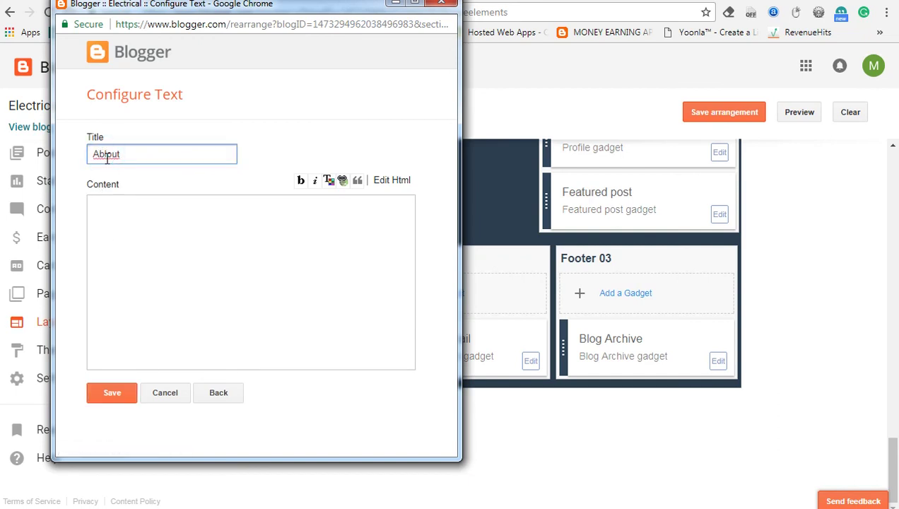
{"action": "key", "text": "Tab"}
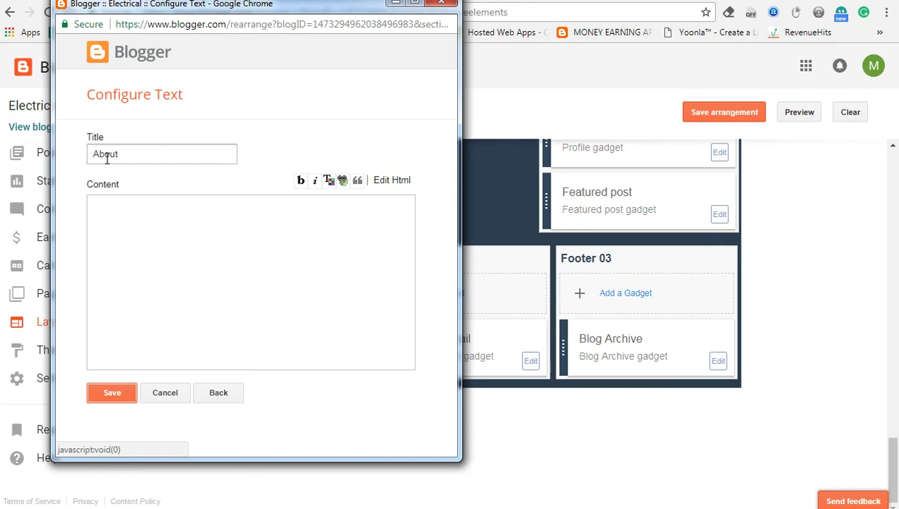
Enter "i am here witheudhs" as the About gadget's content, and save the gadget and the layout arrangement
{"action": "left_click", "coordinate": [199, 220]}
{"action": "type", "text": "i am here"}
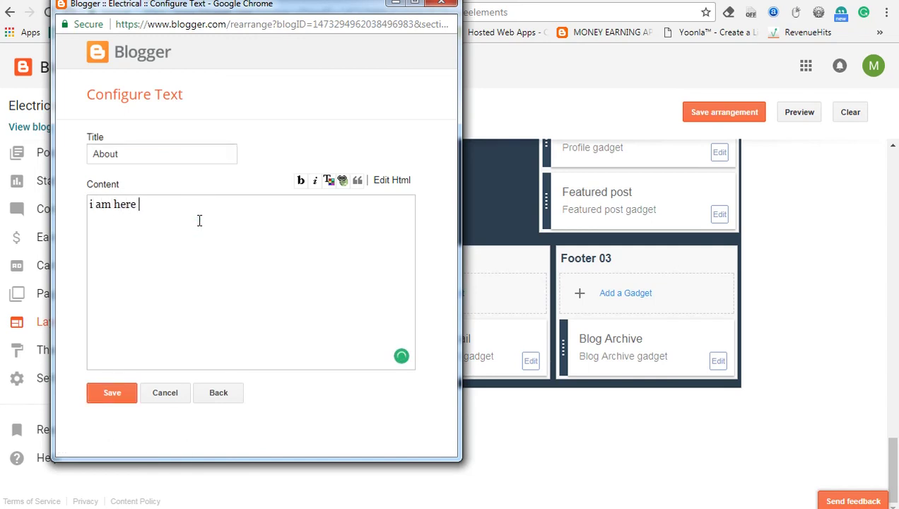
{"action": "type", "text": " witheudhs"}
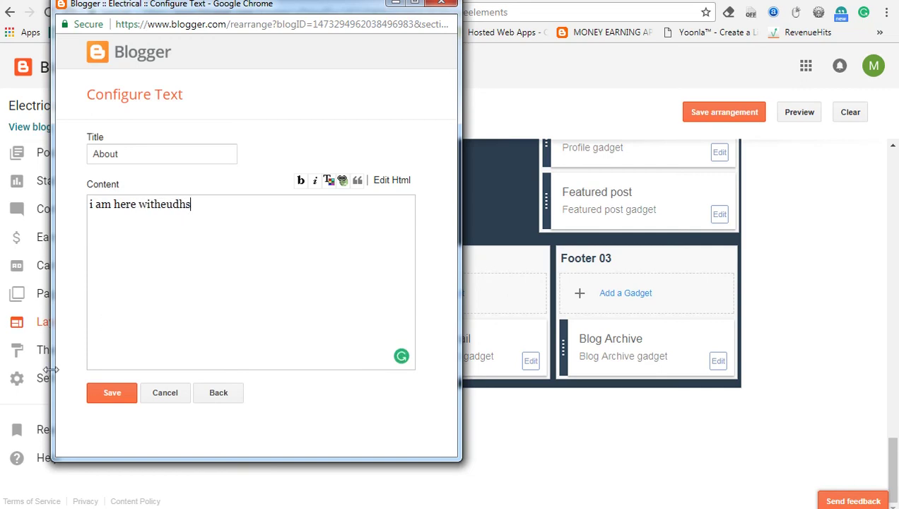
{"action": "left_click", "coordinate": [104, 392]}
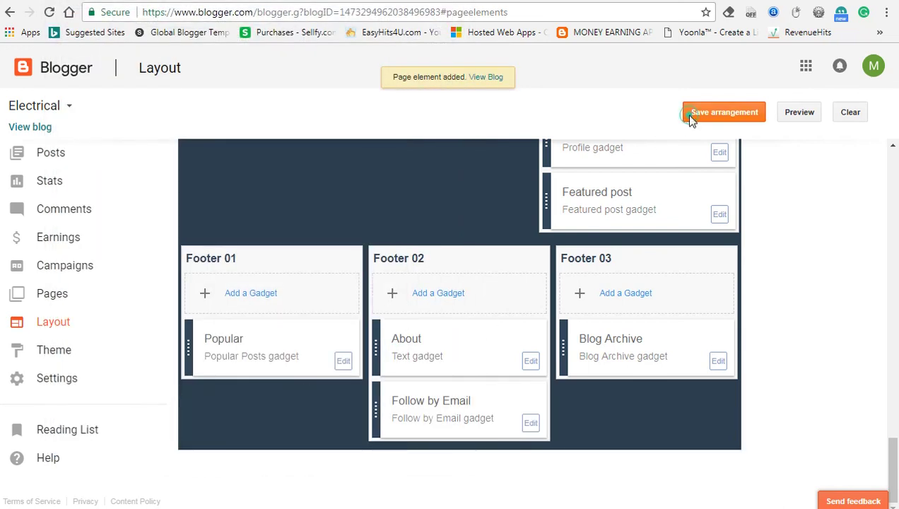
{"action": "left_click", "coordinate": [689, 115]}
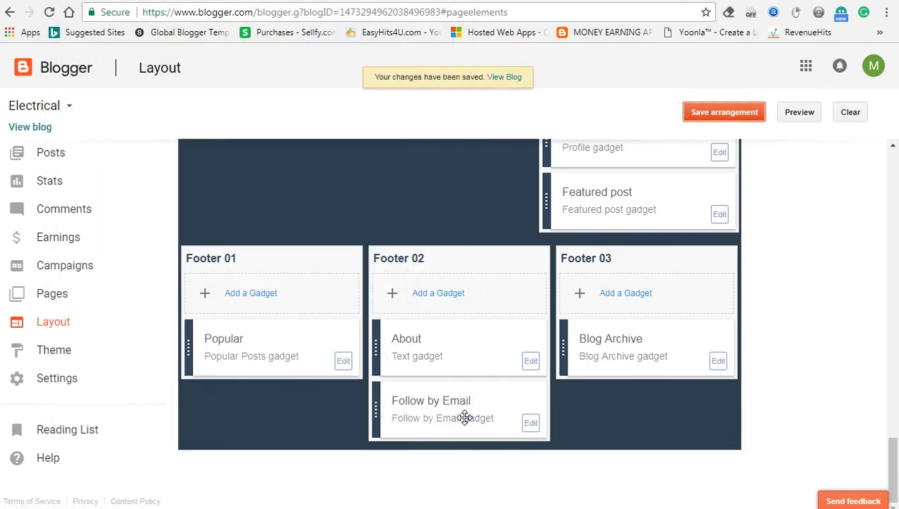
Reload the servo motors post, check the About text in its footer, and return to the layout
{"action": "key", "text": "alt+Left"}
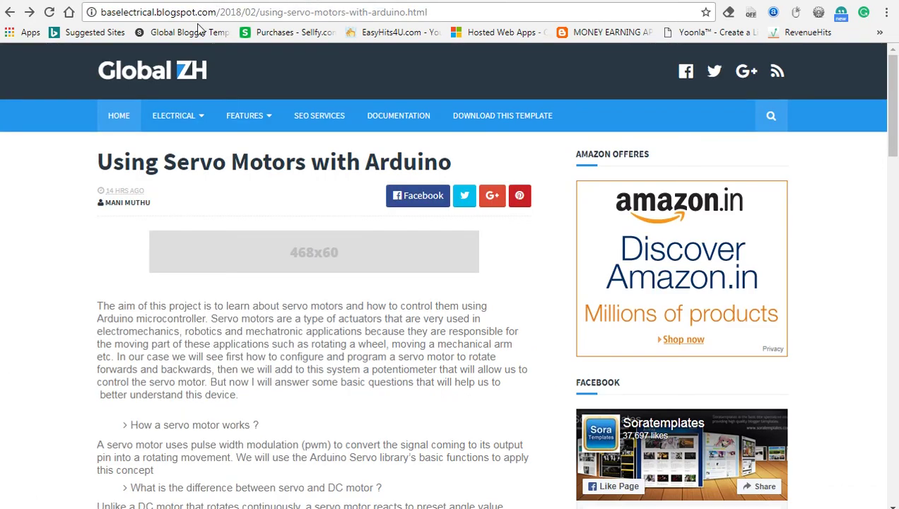
{"action": "left_click", "coordinate": [49, 12]}
{"action": "scroll", "coordinate": [879, 84], "scroll_direction": "down", "scroll_amount": 9}
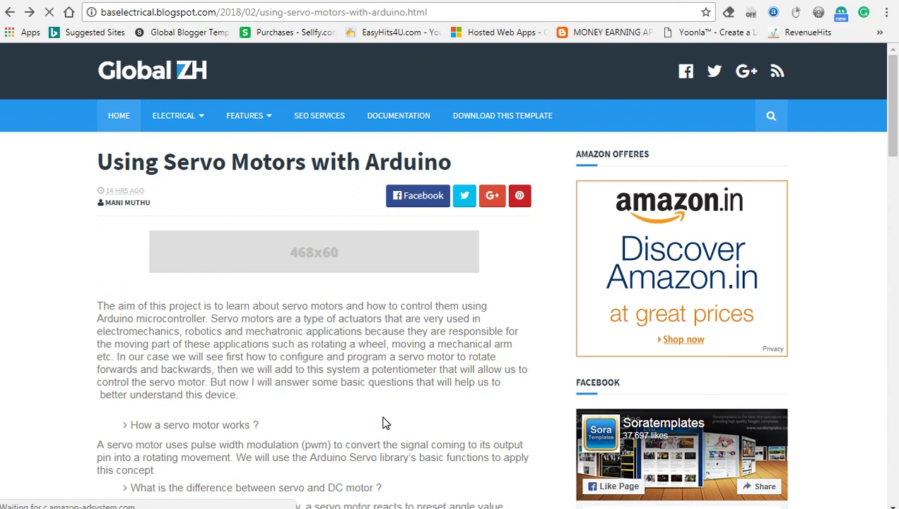
{"action": "scroll", "coordinate": [383, 421], "scroll_direction": "down", "scroll_amount": 5}
{"action": "scroll", "coordinate": [383, 416], "scroll_direction": "down", "scroll_amount": 15}
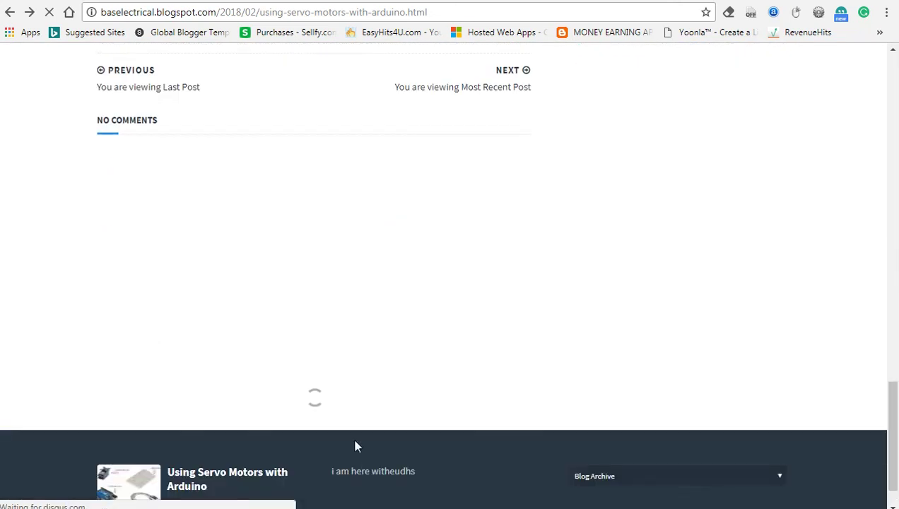
{"action": "scroll", "coordinate": [410, 445], "scroll_direction": "down", "scroll_amount": 2}
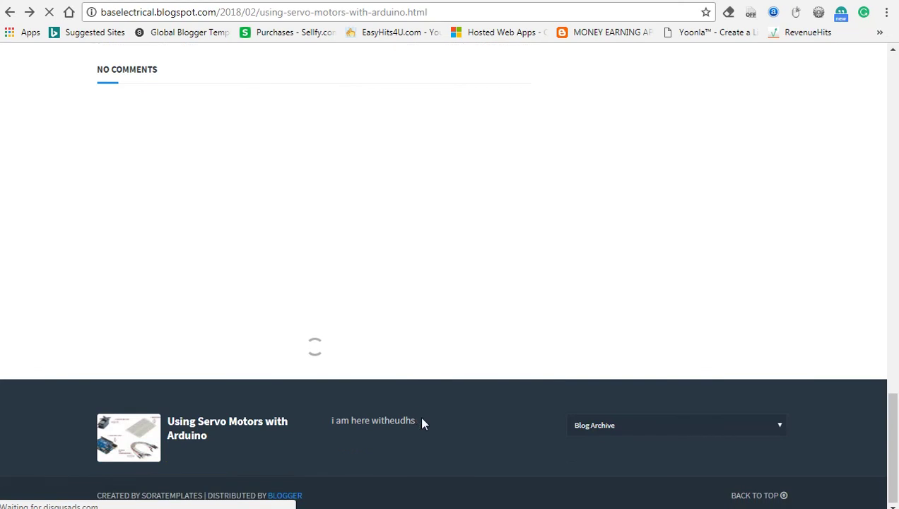
{"action": "left_click_drag", "start_coordinate": [418, 421], "coordinate": [335, 421]}
{"action": "left_click", "coordinate": [362, 430]}
{"action": "left_click", "coordinate": [431, 417]}
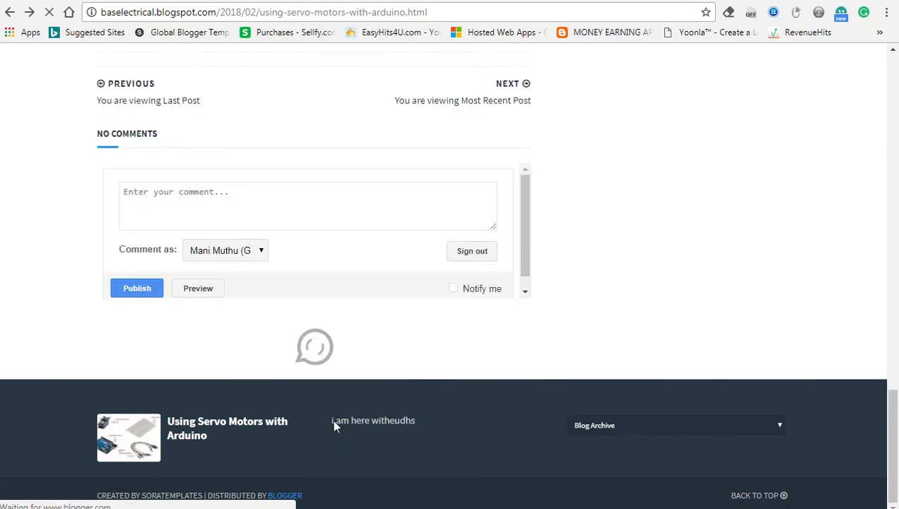
{"action": "left_click_drag", "start_coordinate": [335, 423], "coordinate": [444, 419]}
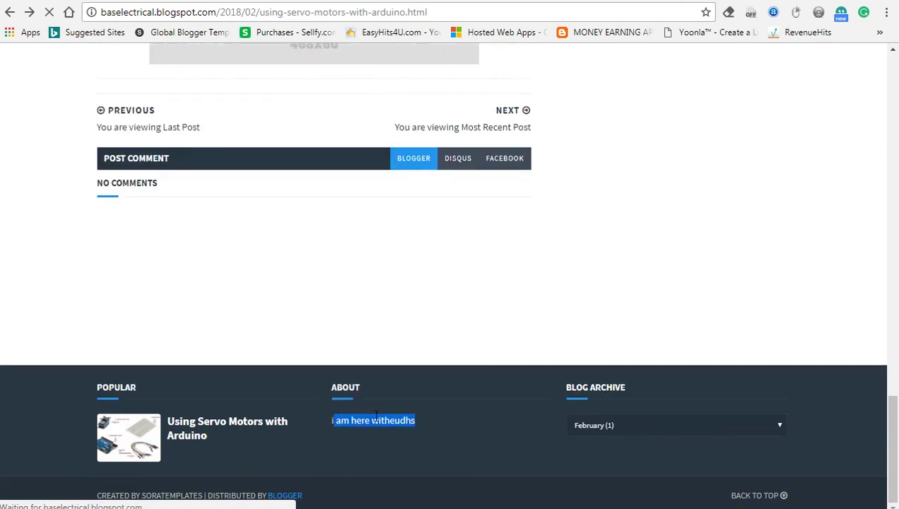
{"action": "left_click", "coordinate": [446, 419]}
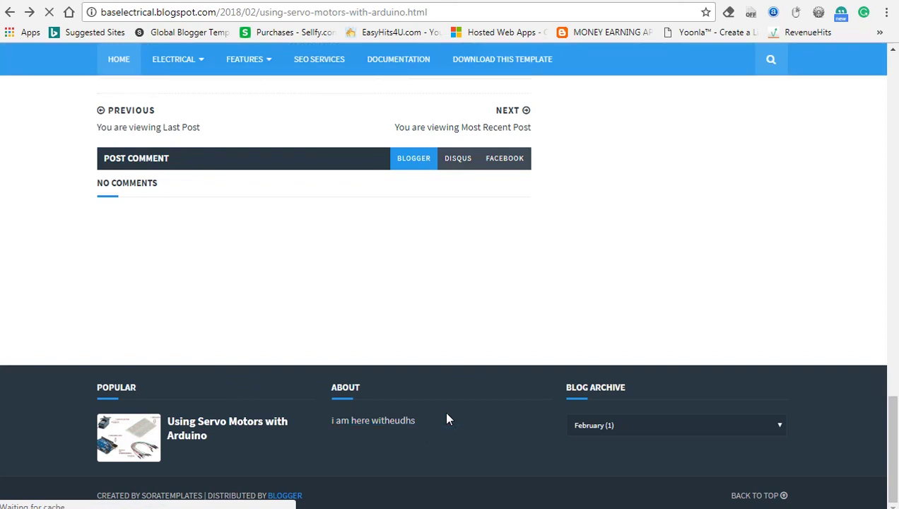
{"action": "scroll", "coordinate": [433, 463], "scroll_direction": "down", "scroll_amount": 1}
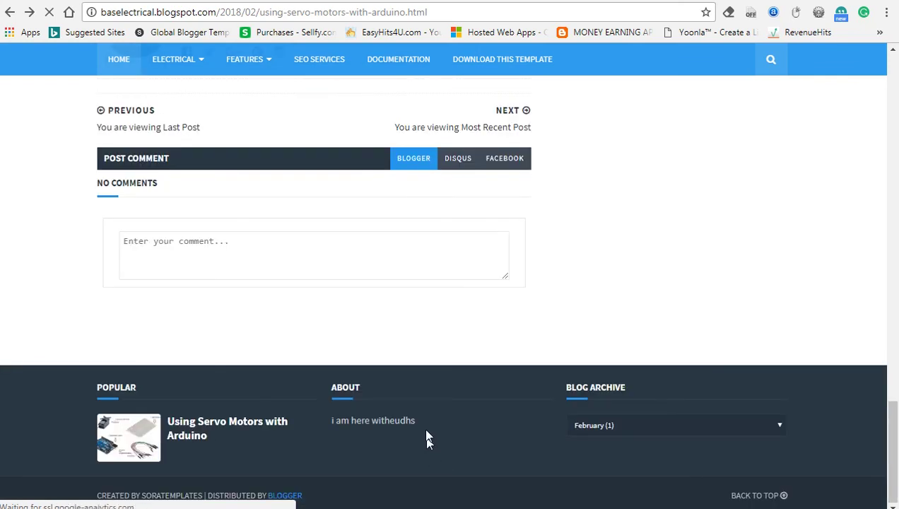
{"action": "left_click_drag", "start_coordinate": [363, 429], "coordinate": [460, 445]}
{"action": "scroll", "coordinate": [459, 445], "scroll_direction": "up", "scroll_amount": 5}
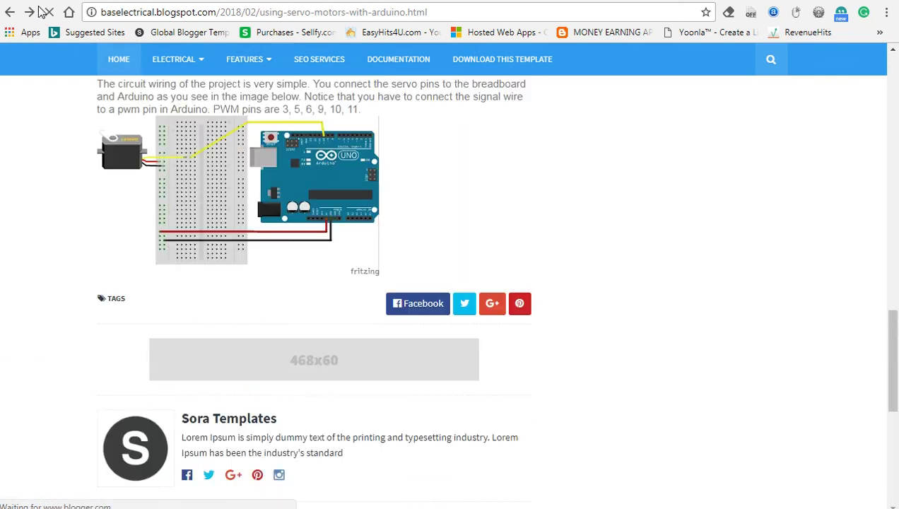
{"action": "left_click", "coordinate": [60, 2]}
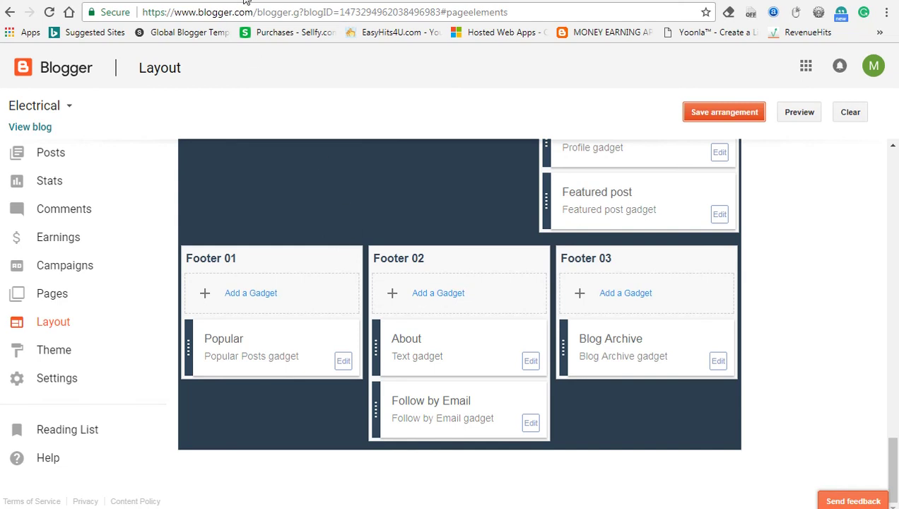
Examine the Soratemplates credit line at the bottom of the servo motors post, and return to the layout
{"action": "key", "text": "ctrl+Tab"}
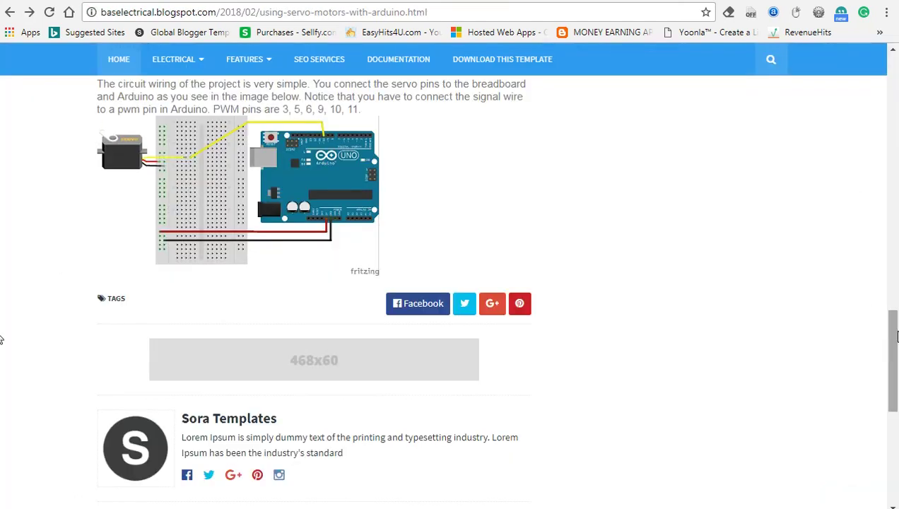
{"action": "scroll", "coordinate": [894, 486], "scroll_direction": "down", "scroll_amount": 10}
{"action": "scroll", "coordinate": [894, 486], "scroll_direction": "down", "scroll_amount": 1}
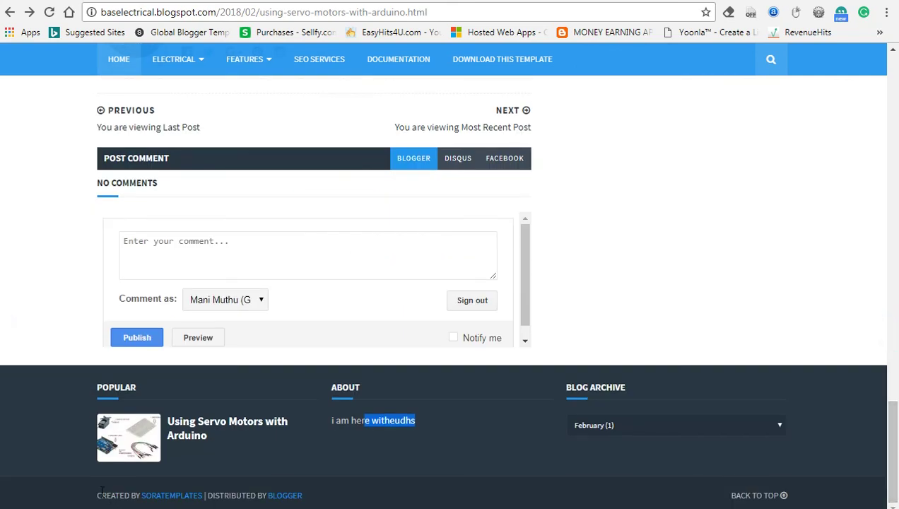
{"action": "triple_click", "coordinate": [317, 501]}
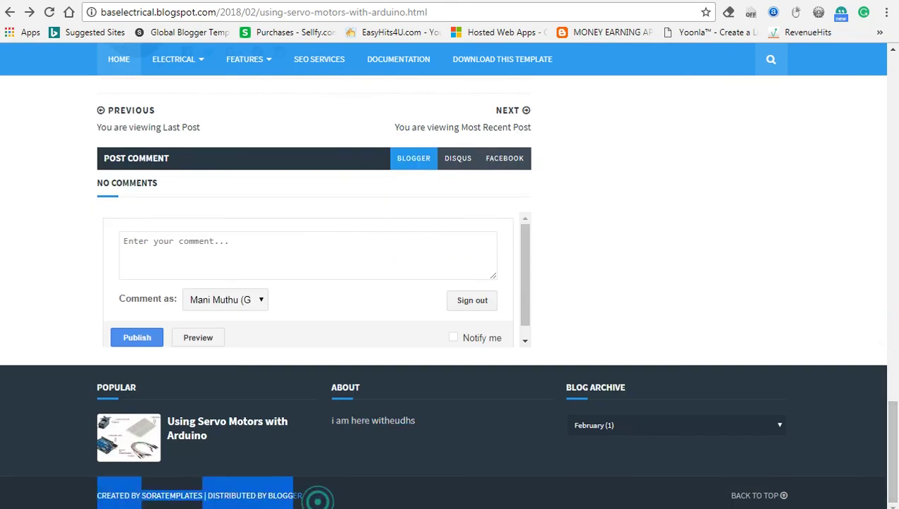
{"action": "left_click", "coordinate": [395, 500]}
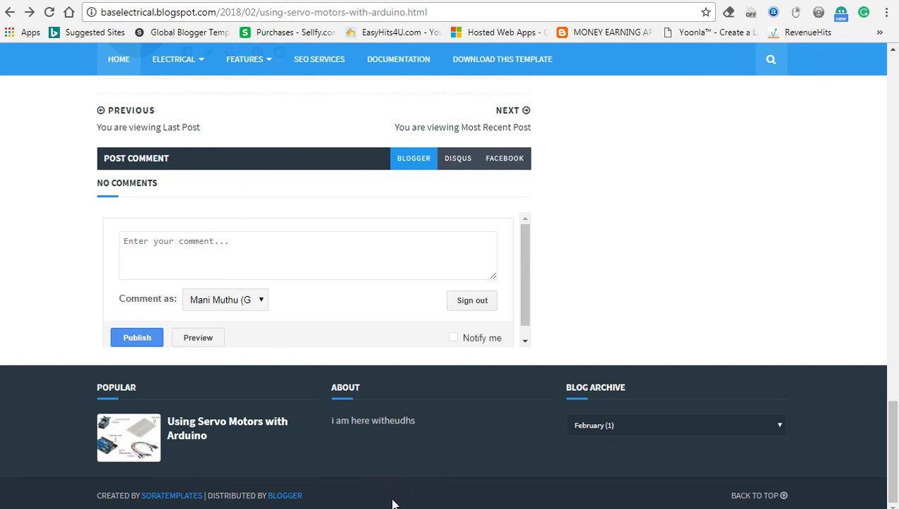
{"action": "key", "text": "ctrl+shift+Tab"}
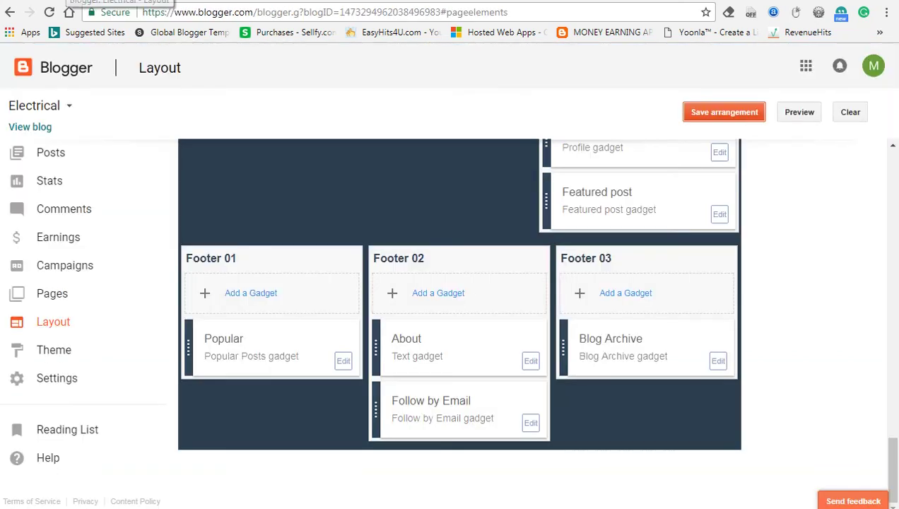
{"action": "key", "text": "ctrl+Tab"}
{"action": "key", "text": "ctrl+shift+Tab"}
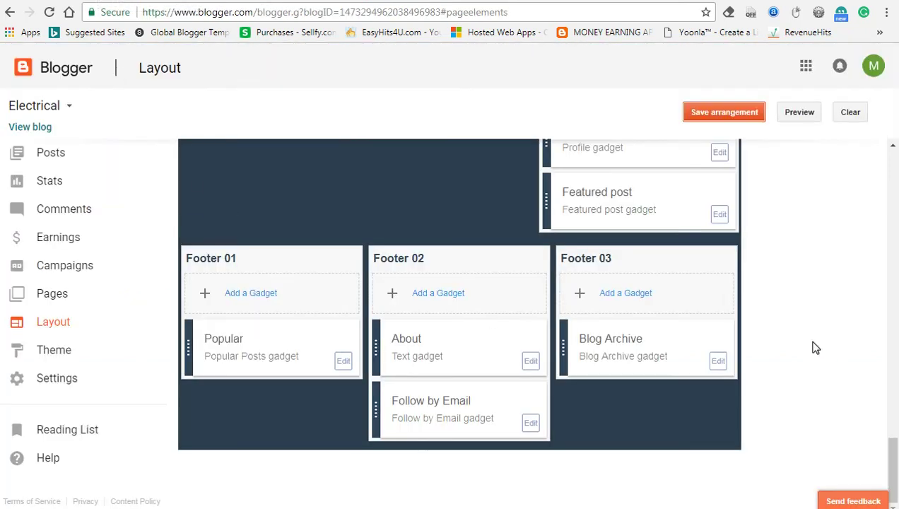